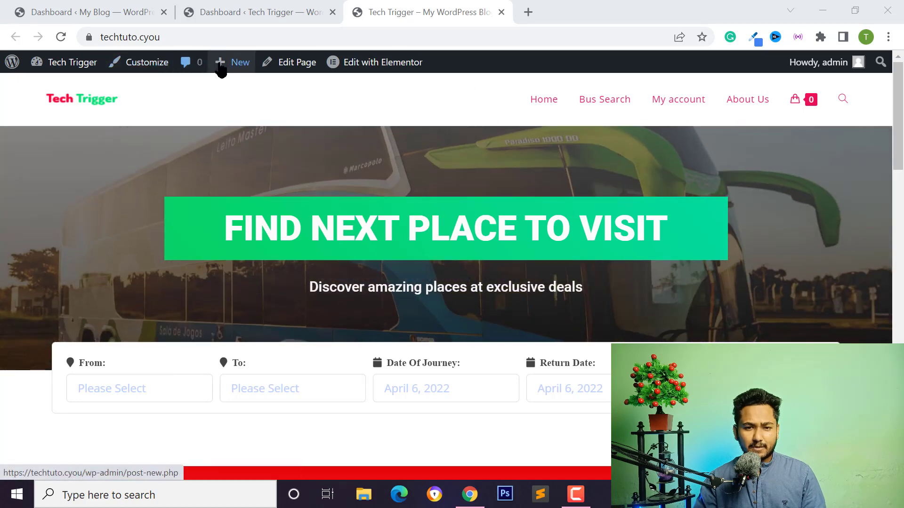
Return from the admin dashboard to the Tech Trigger home page and scroll down it.
left_click(234, 9)
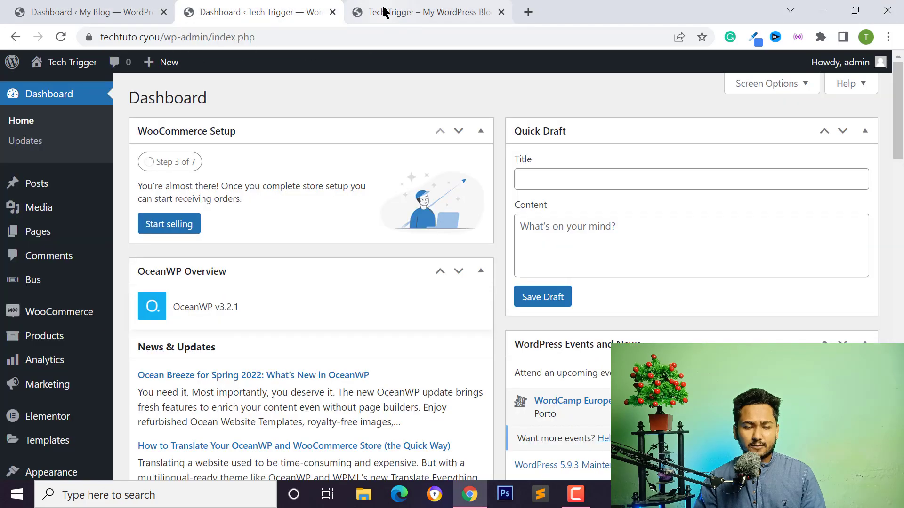
left_click(384, 7)
scroll(107, 244, "down", 3)
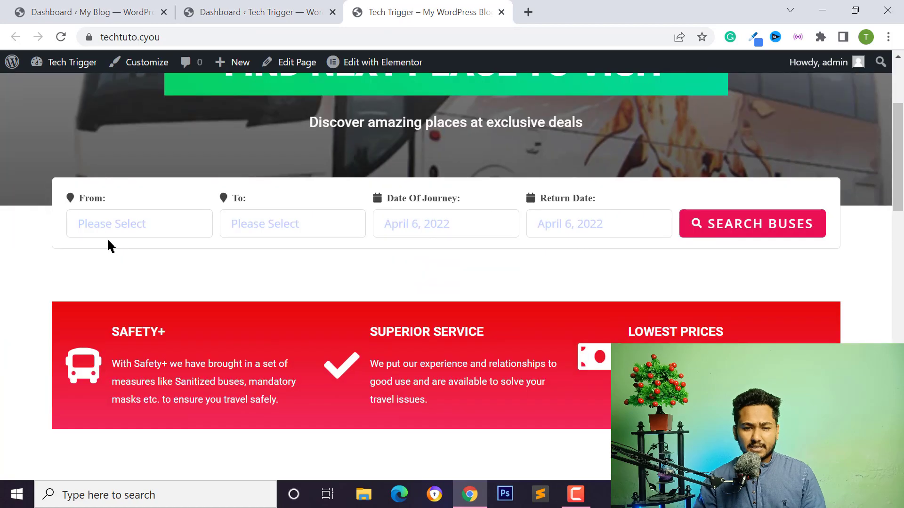
scroll(327, 180, "down", 3)
scroll(434, 337, "down", 6)
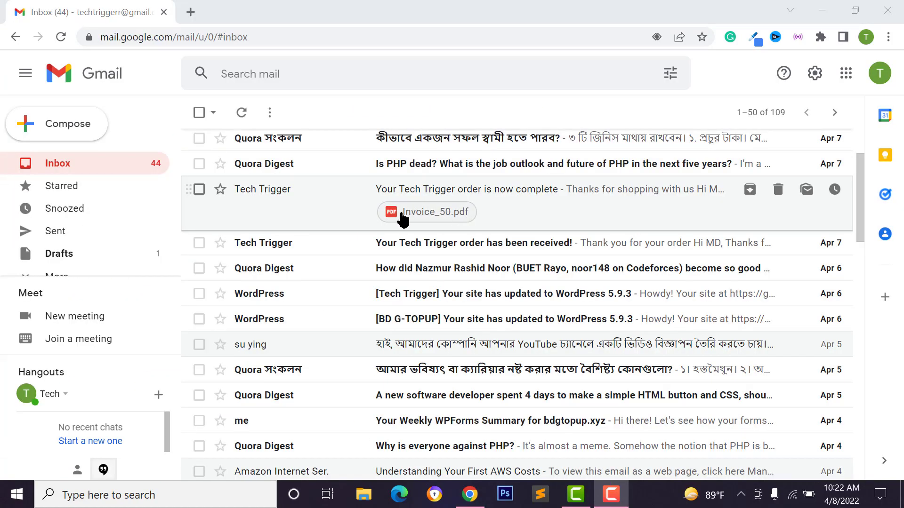
Open the emailed invoice PDF for order #50 and print it.
left_click(402, 214)
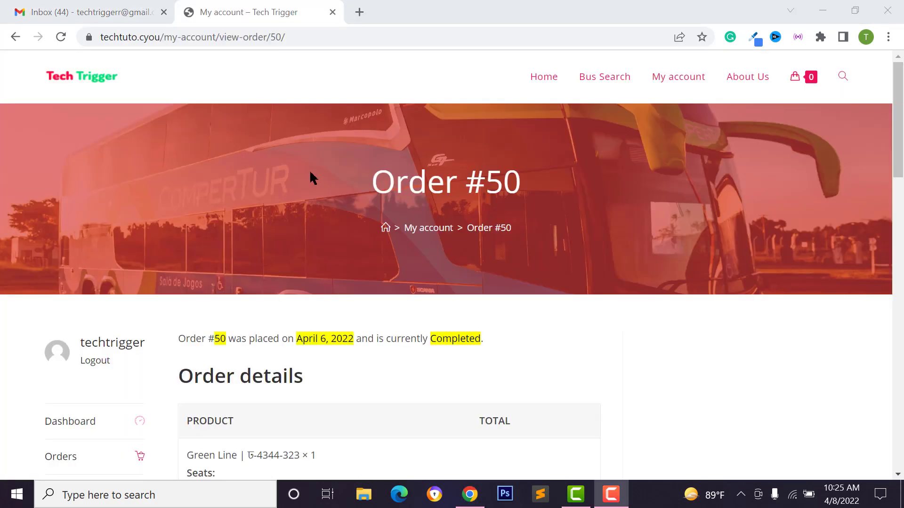
scroll(394, 270, "down", 4)
scroll(236, 341, "down", 9)
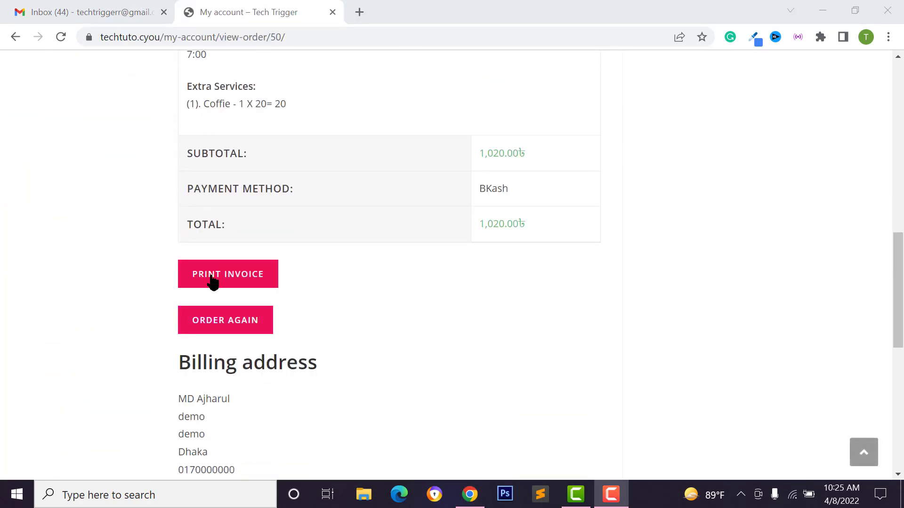
left_click(243, 276)
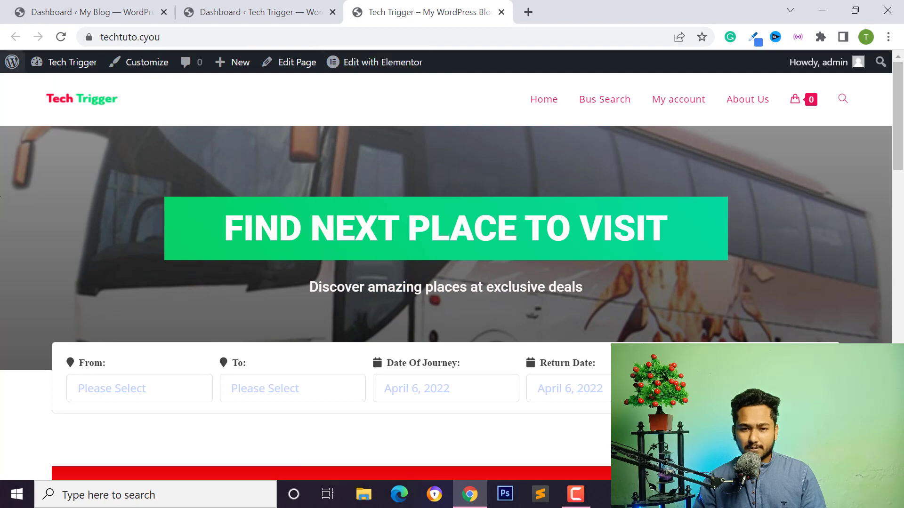
Go to the Tech Trigger admin dashboard and its Bus > All Bus list.
scroll(359, 247, "down", 5)
scroll(461, 258, "down", 10)
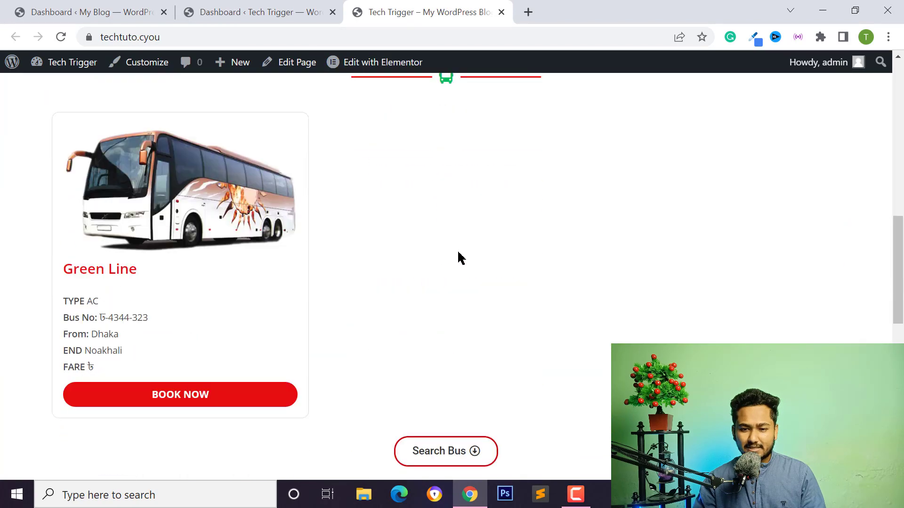
scroll(485, 288, "up", 6)
scroll(475, 281, "up", 8)
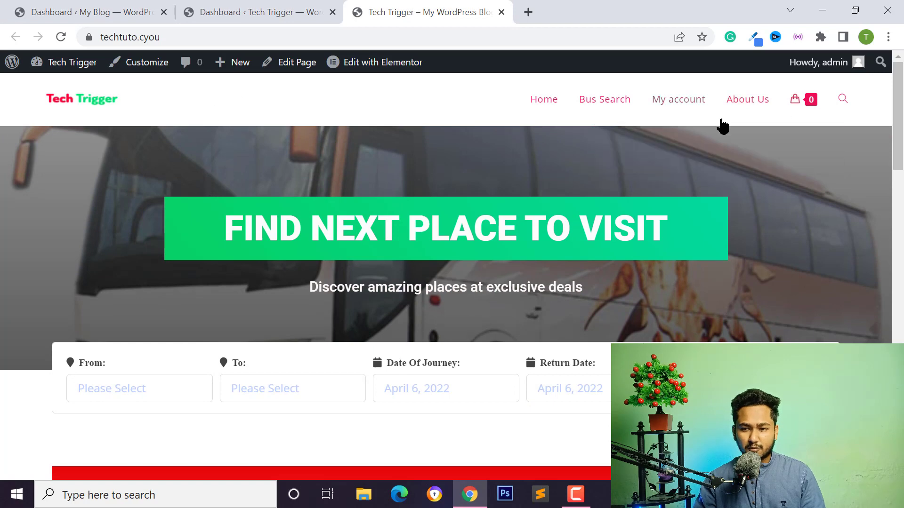
left_click(243, 12)
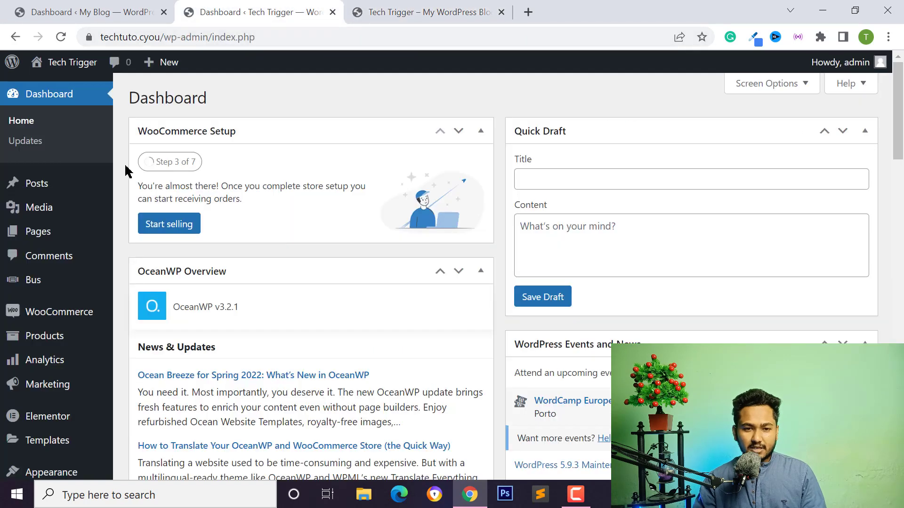
scroll(33, 273, "down", 1)
mouse_move(32, 266)
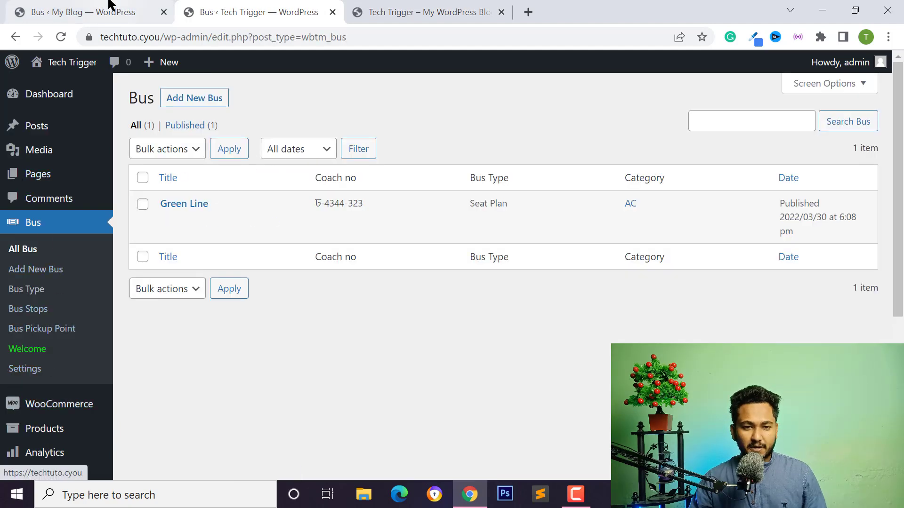
Compare the My Blog demo's three-bus list with Tech Trigger's, then go to Bus > Purchase Ticket.
left_click(94, 9)
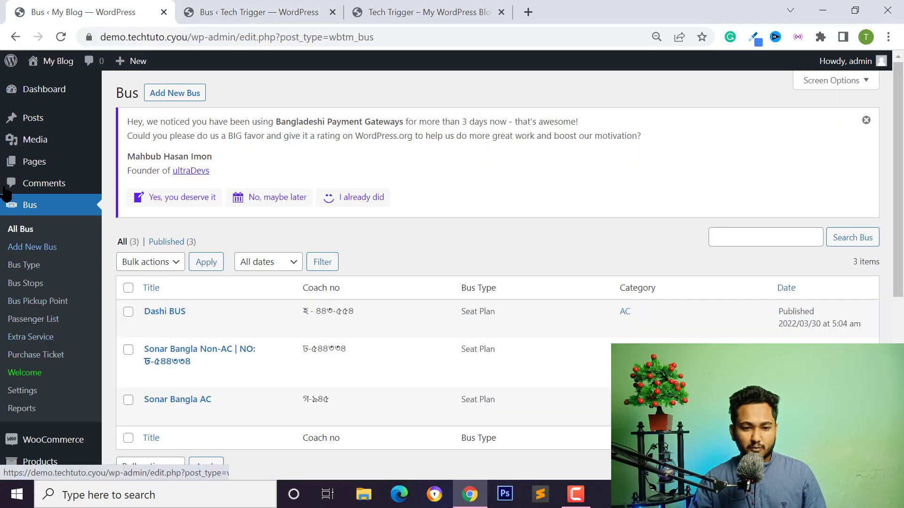
key("ctrl+Tab")
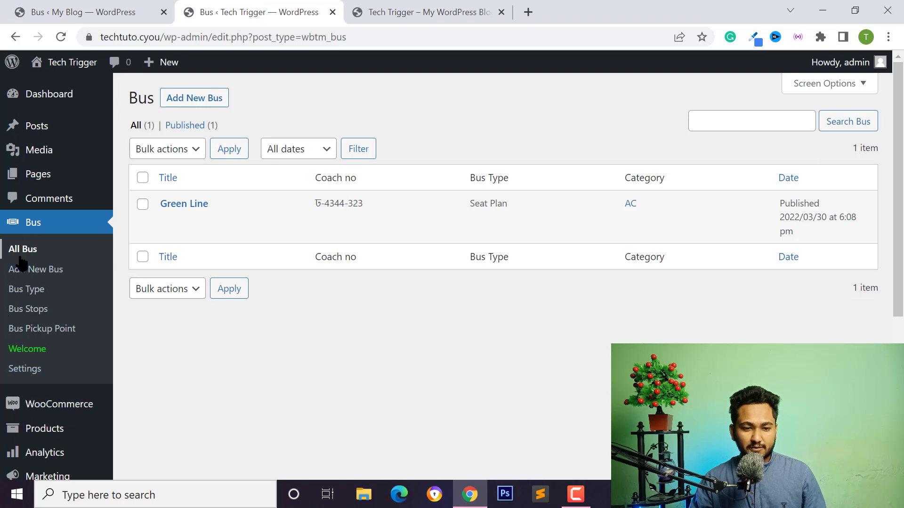
left_click(90, 10)
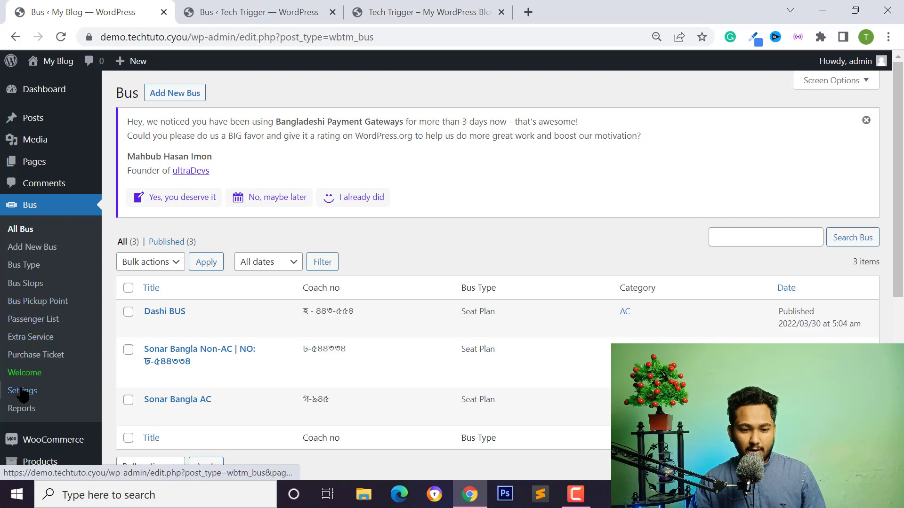
left_click(44, 358)
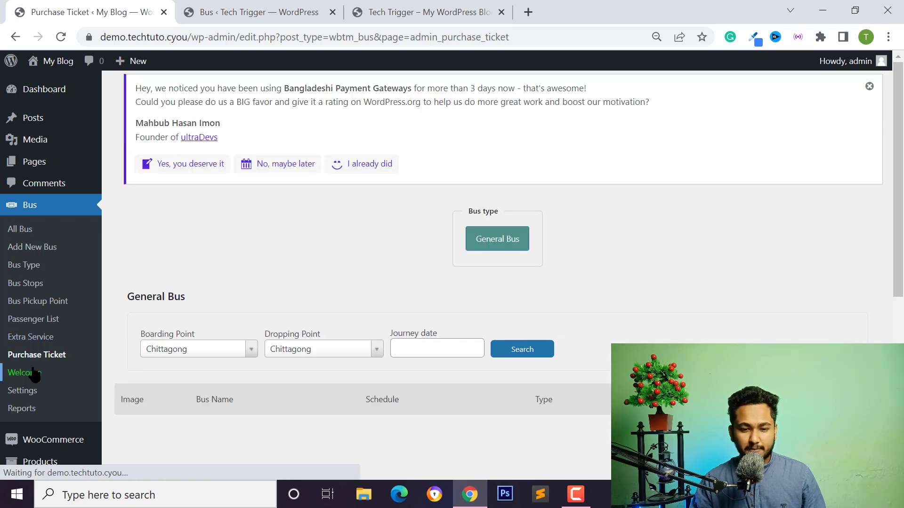
Review the boarding point cities without changing Chittagong, then go to Bus > Passenger List.
scroll(484, 278, "down", 3)
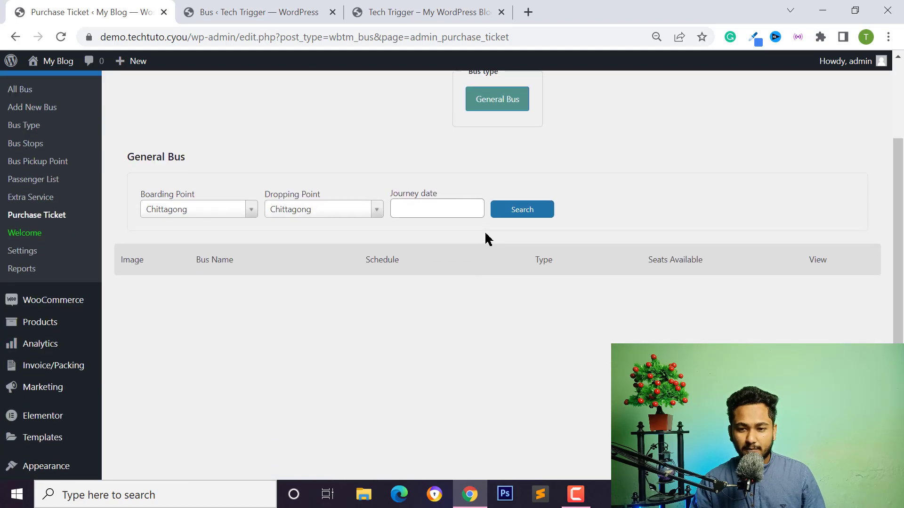
scroll(486, 240, "up", 3)
left_click(194, 326)
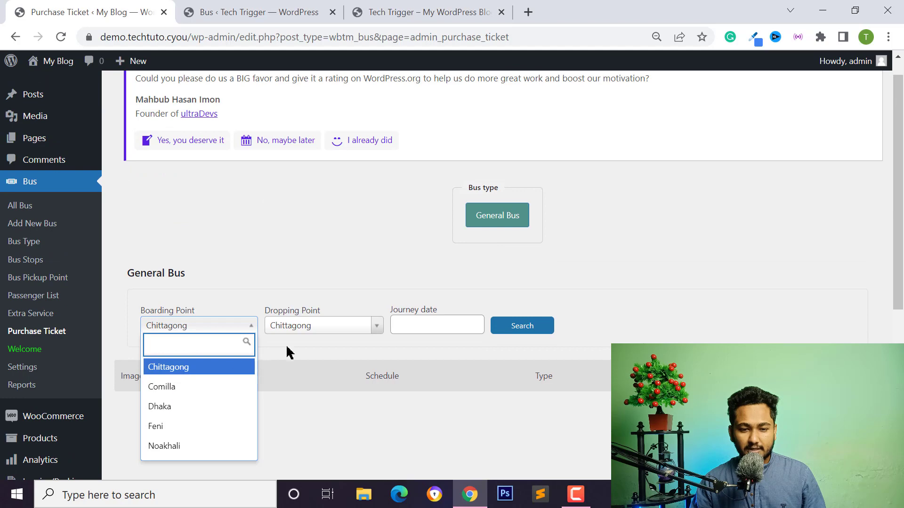
key("Escape")
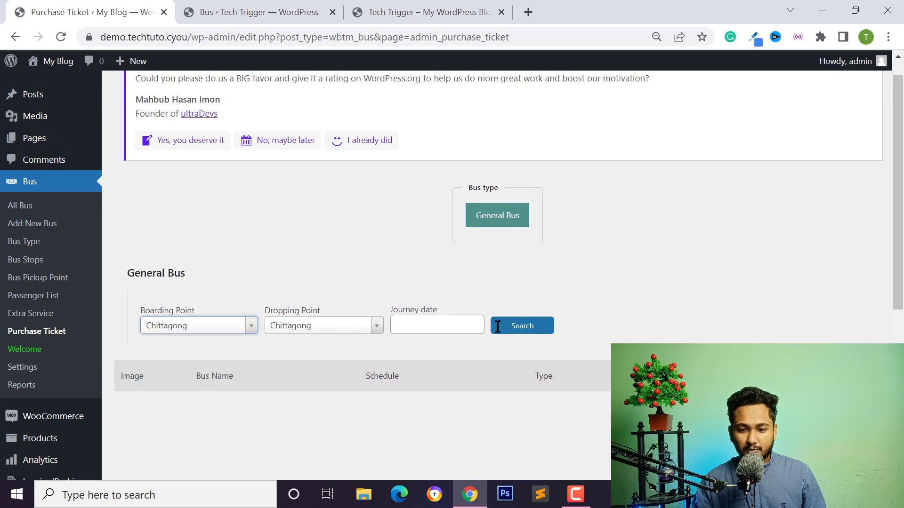
scroll(289, 238, "down", 3)
scroll(270, 186, "up", 4)
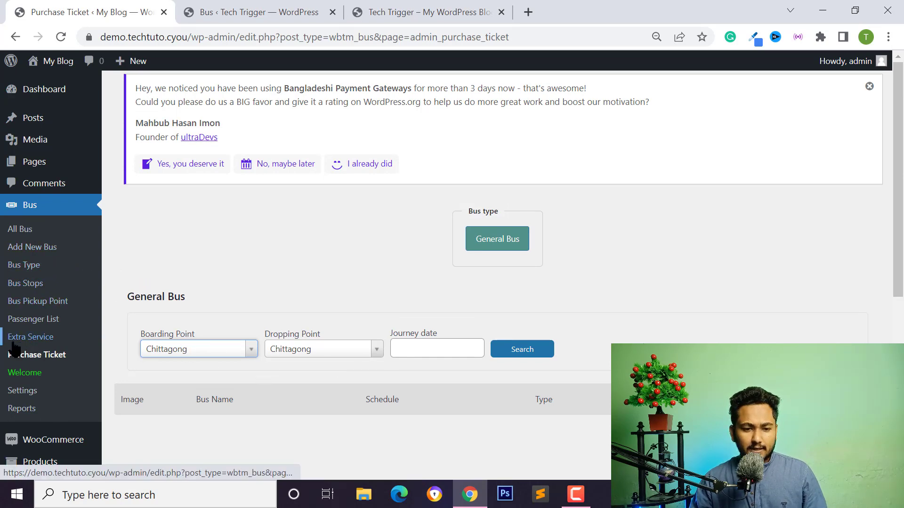
scroll(19, 306, "down", 2)
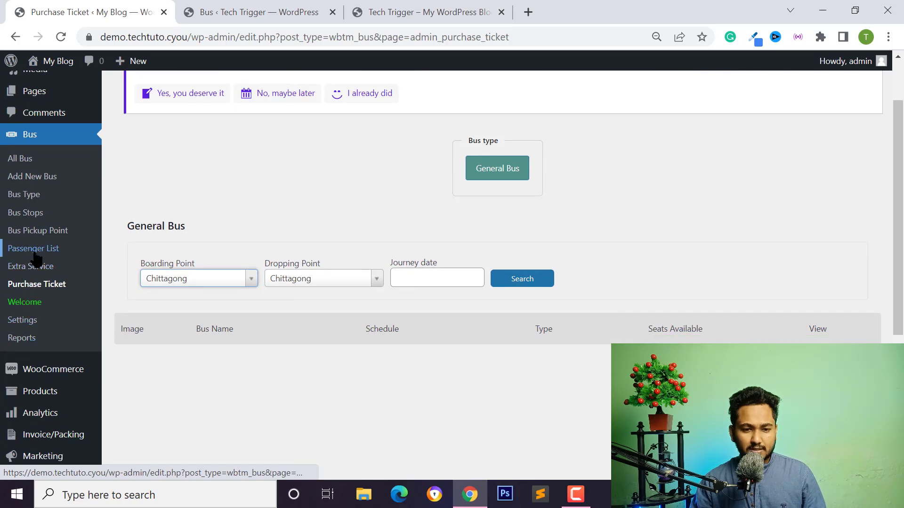
left_click(33, 256)
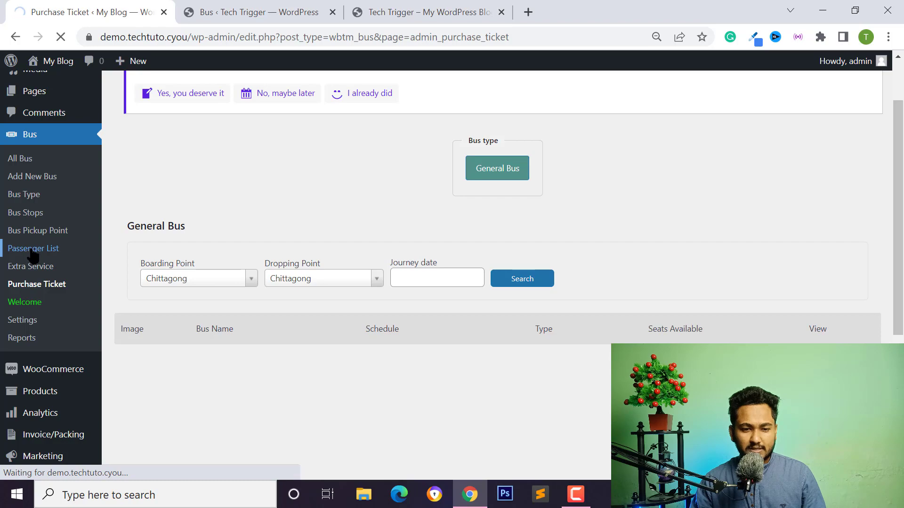
Scroll through the passenger bookings table, clearing a stray selection in the bus name.
scroll(330, 279, "down", 3)
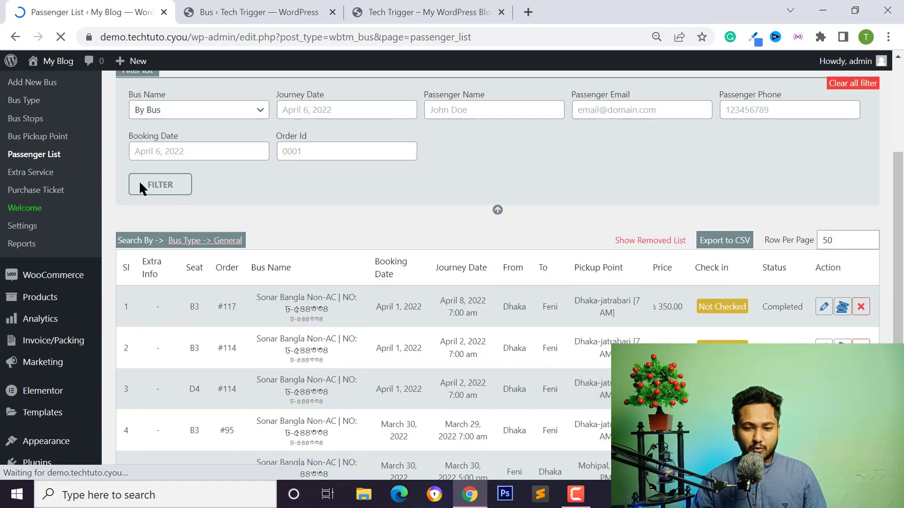
scroll(188, 250, "down", 2)
scroll(231, 316, "down", 1)
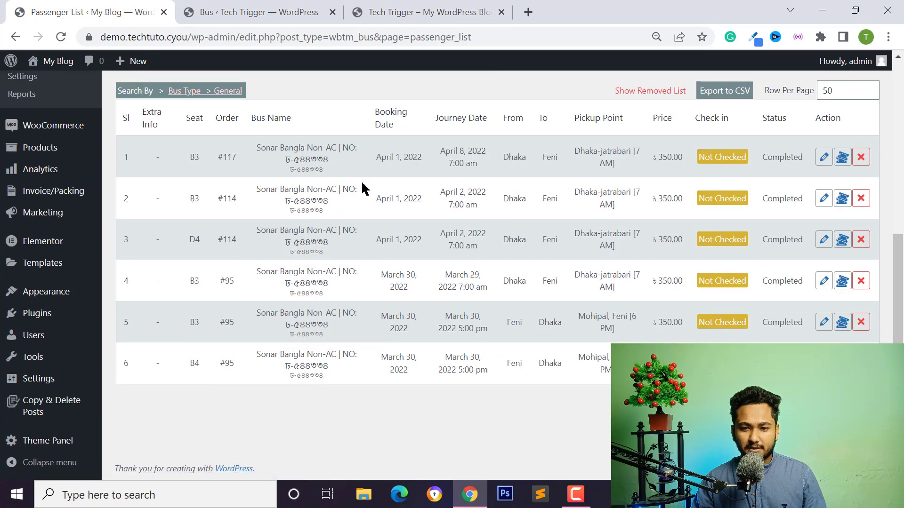
scroll(403, 196, "up", 2)
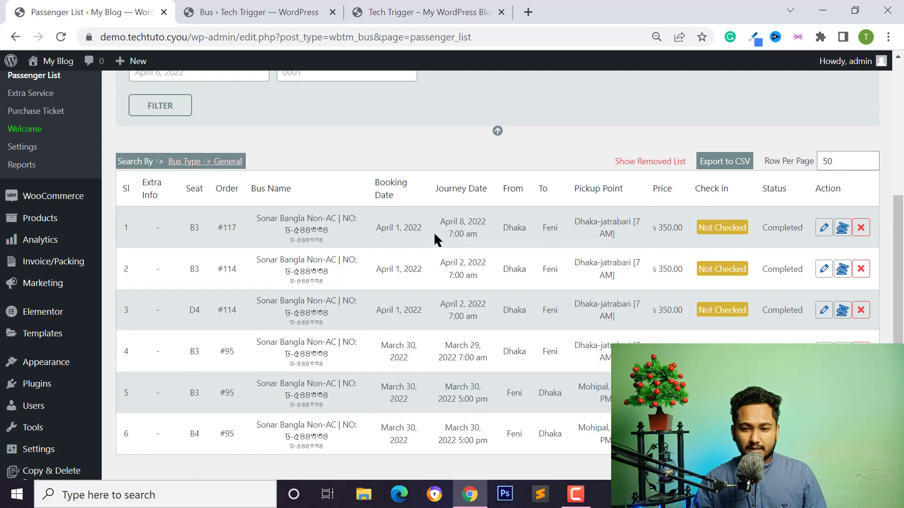
left_click(399, 225)
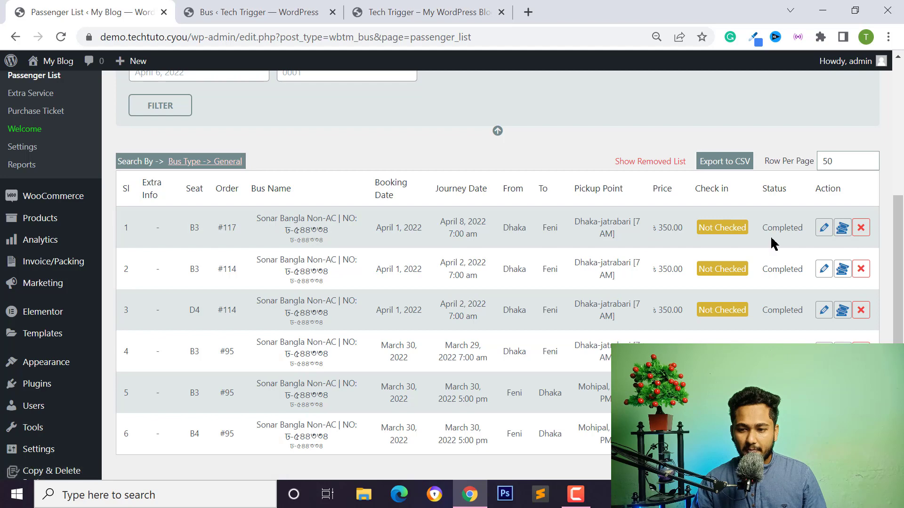
scroll(733, 217, "up", 1)
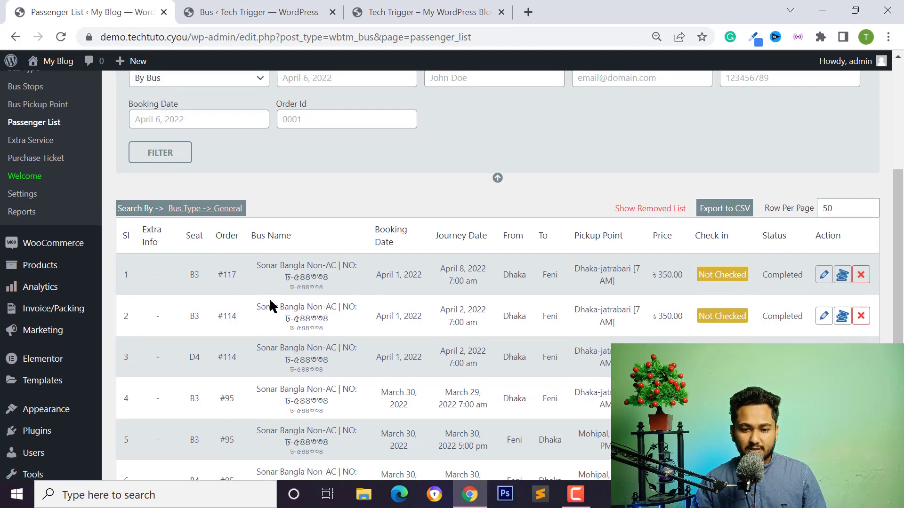
scroll(272, 306, "down", 1)
scroll(264, 288, "up", 5)
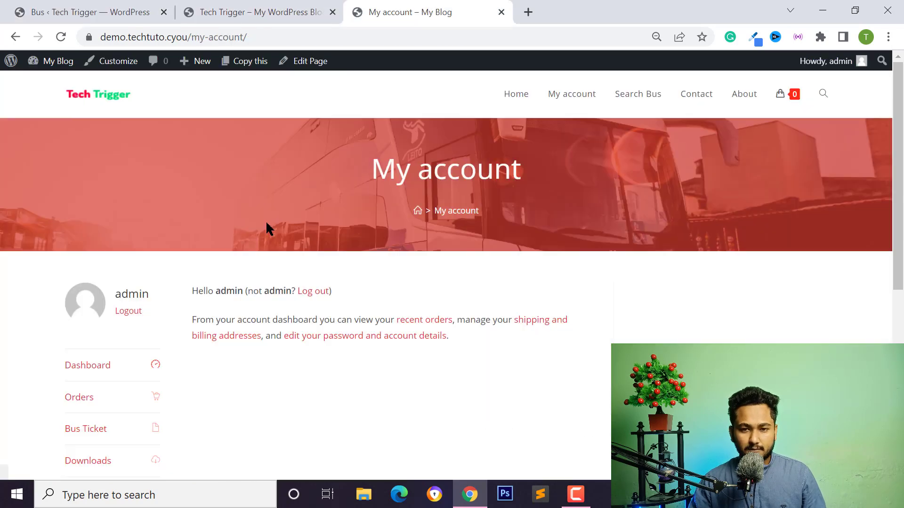
Bring up the Sonar Bangla Non-AC ticket PDF from My account's Bus Ticket section.
scroll(147, 216, "down", 3)
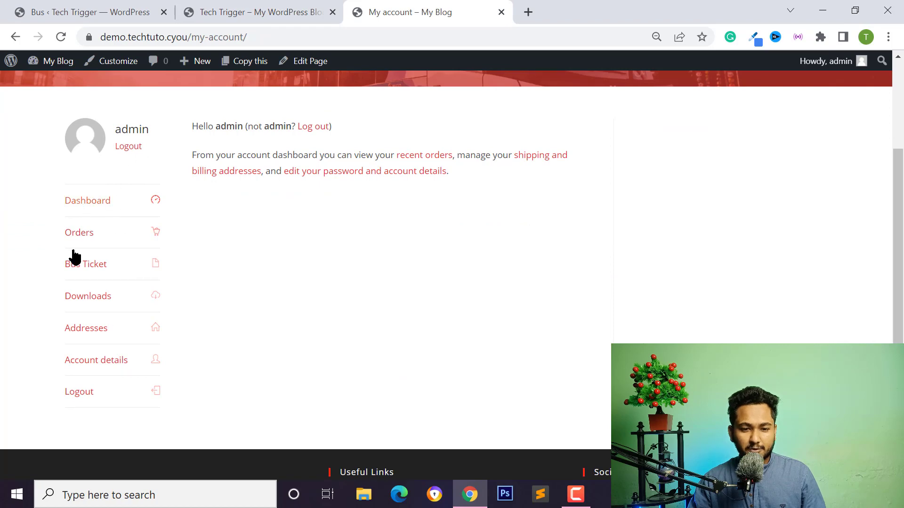
left_click(104, 265)
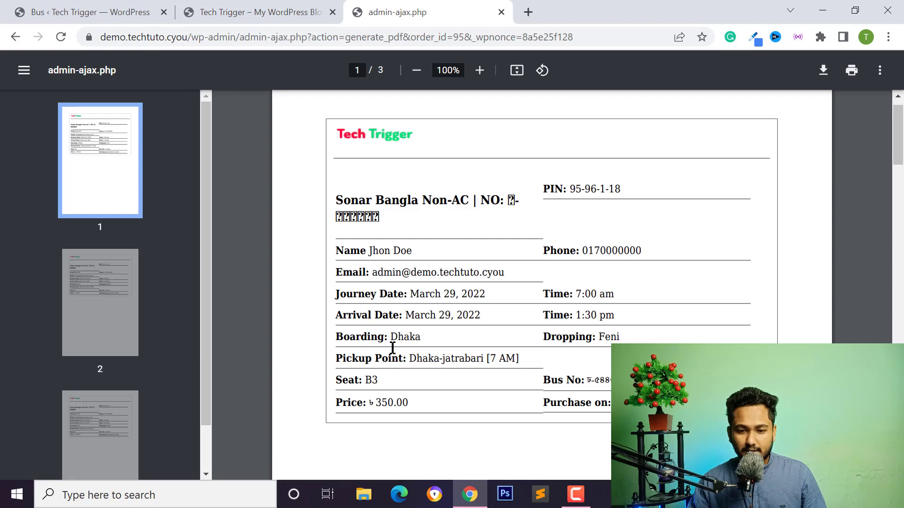
Inspect the seat B3 ticket PDF, then go back to the My account Bus Ticket list.
left_click_drag(414, 360, 504, 360)
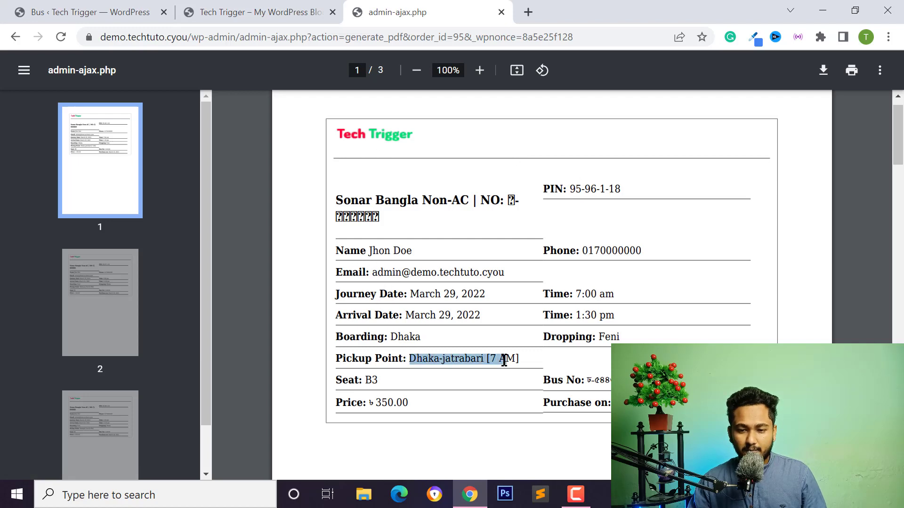
left_click(404, 404)
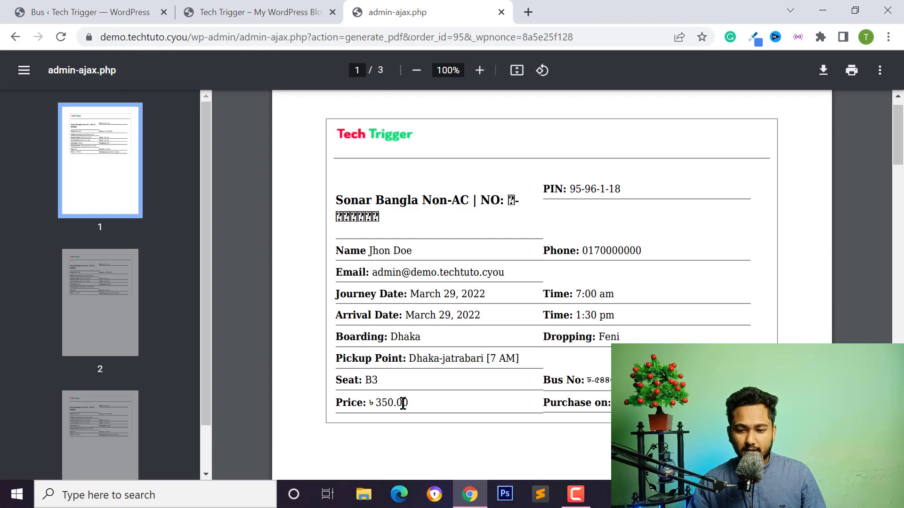
left_click(605, 305)
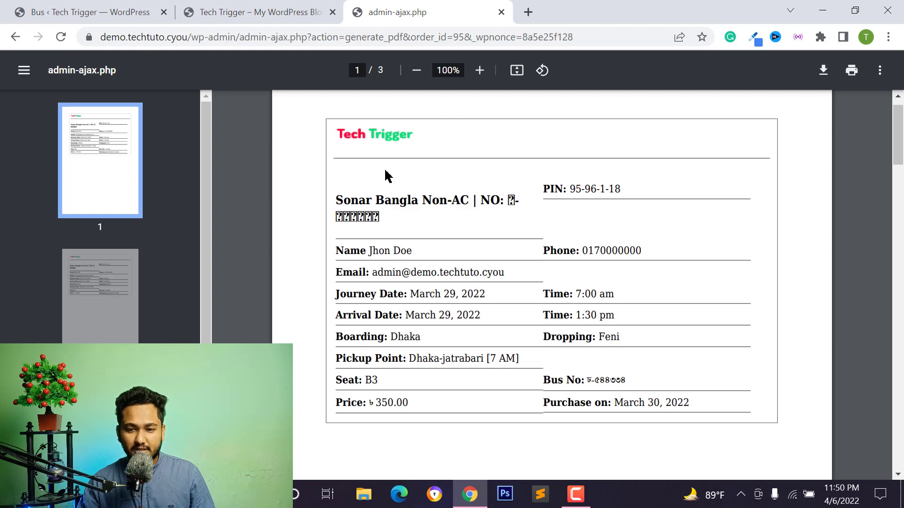
left_click(274, 14)
left_click(394, 11)
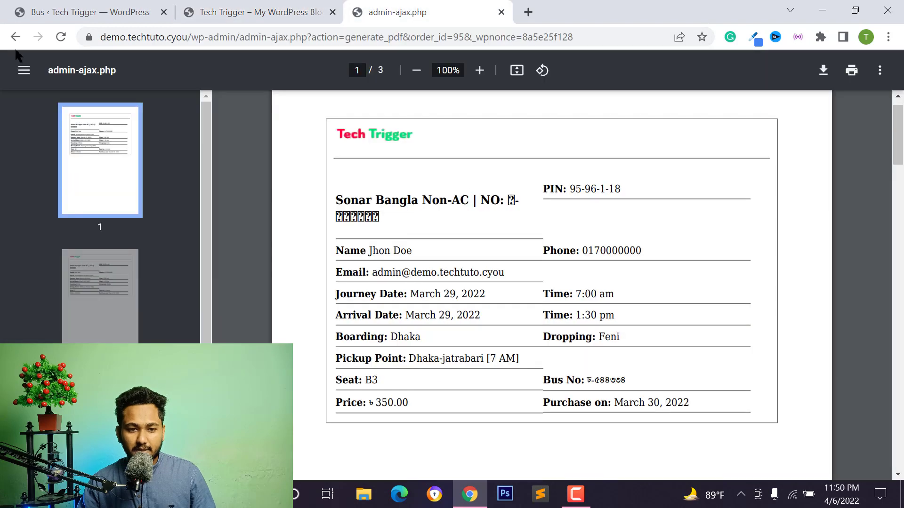
left_click(6, 38)
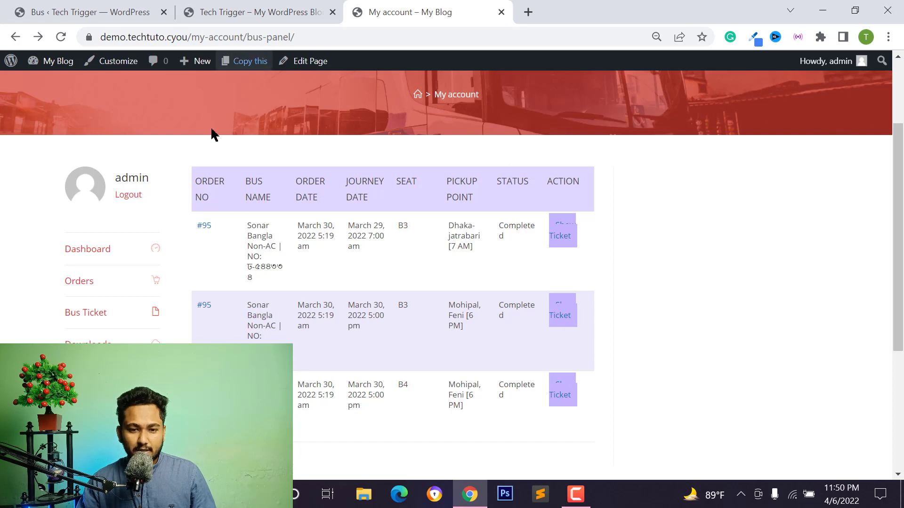
Check the bus ticket orders under My account on the Tech Trigger site.
left_click(238, 15)
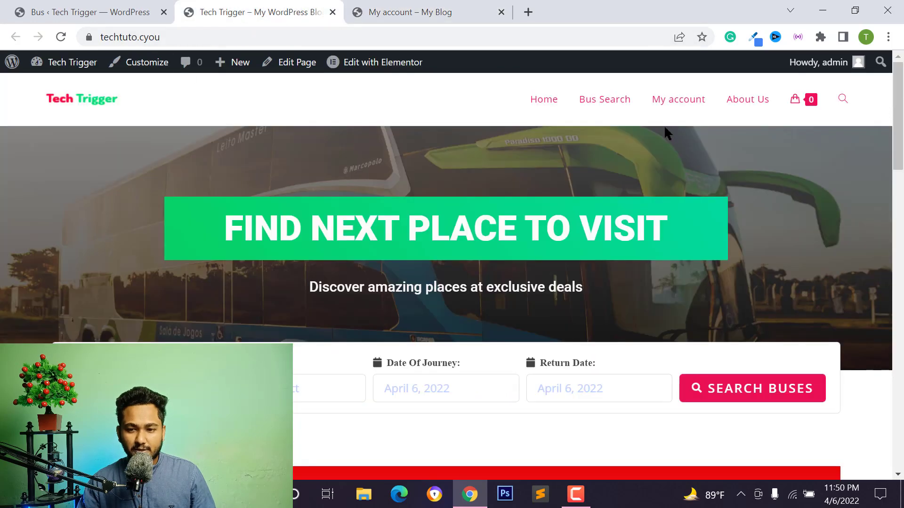
left_click(668, 106)
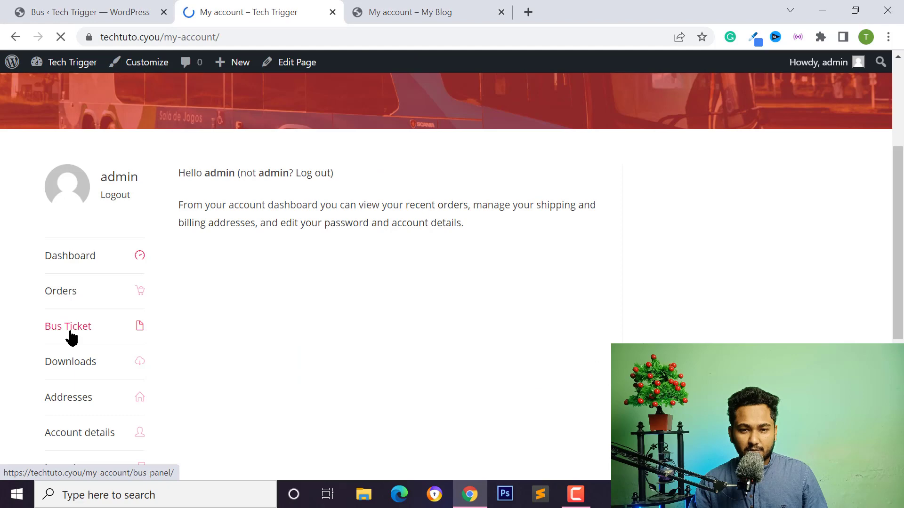
left_click(69, 329)
scroll(282, 297, "down", 2)
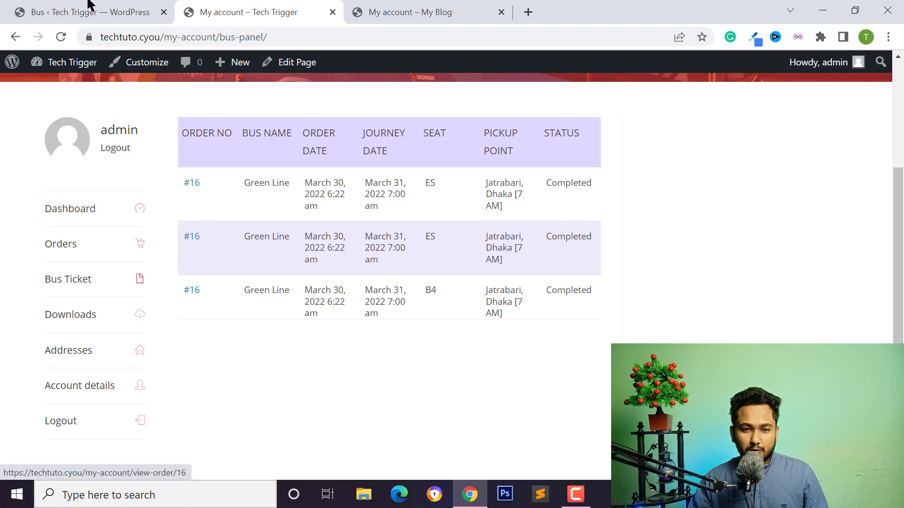
Close the My Blog demo account tab and return to the Tech Trigger admin Bus list.
left_click(389, 13)
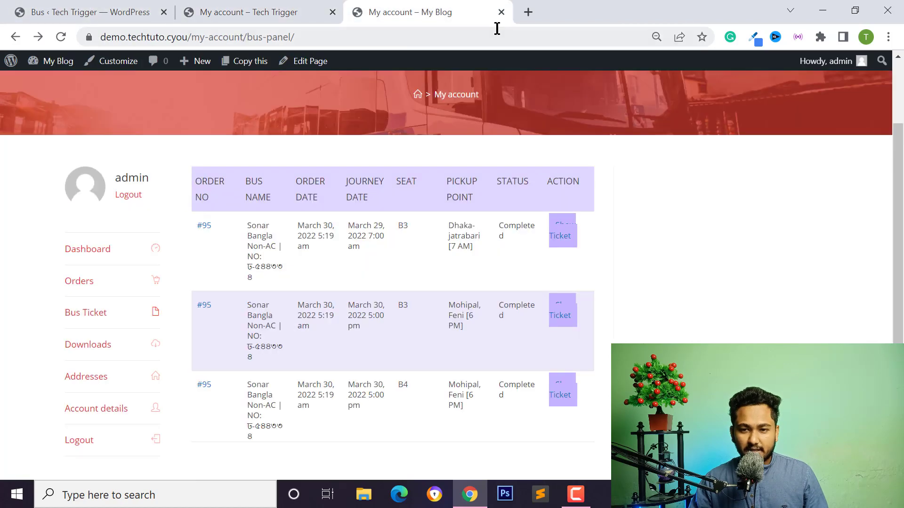
left_click(502, 12)
left_click(71, 11)
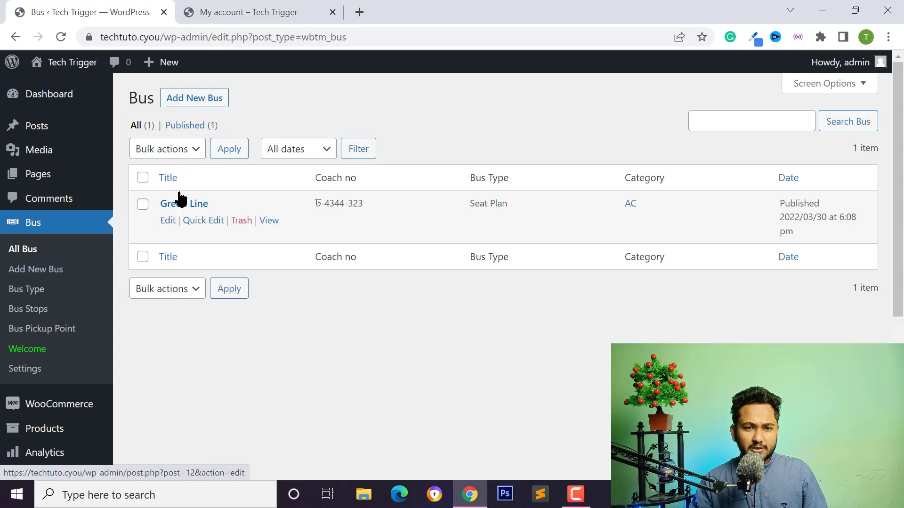
Search the plugin directory for 'woocommerce p' under Plugins > Add New.
scroll(35, 347, "down", 3)
scroll(56, 344, "up", 3)
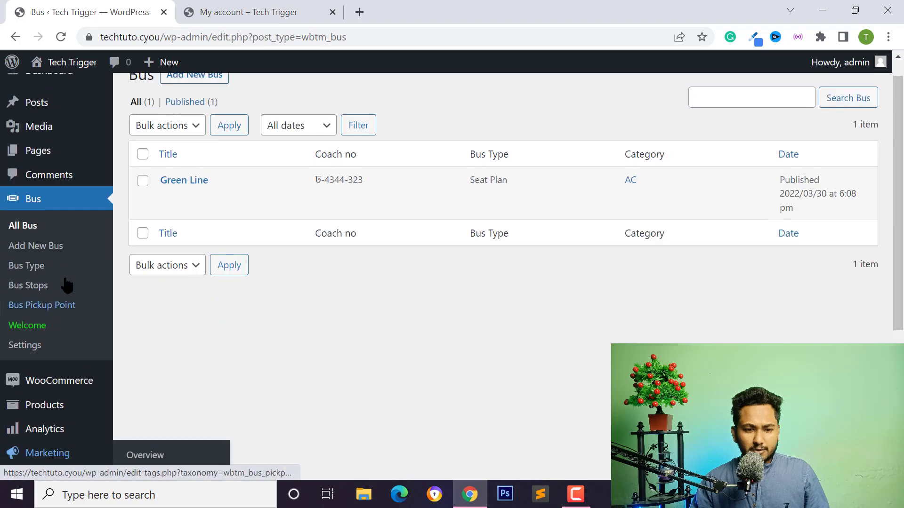
scroll(66, 285, "down", 5)
mouse_move(50, 335)
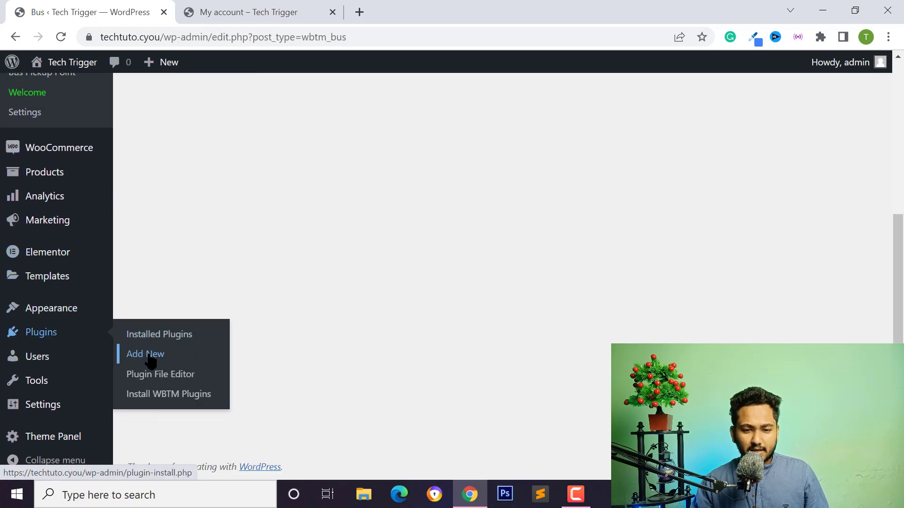
left_click(137, 354)
left_click(724, 137)
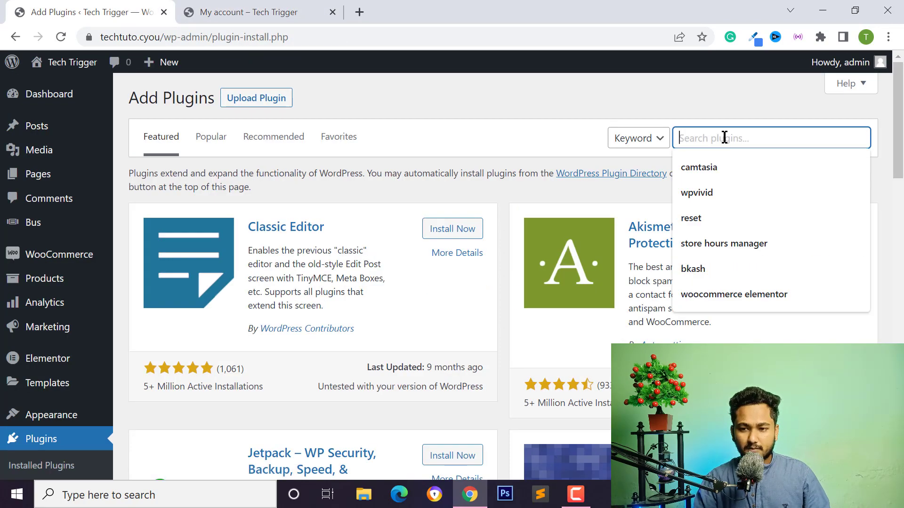
type("woocommerc")
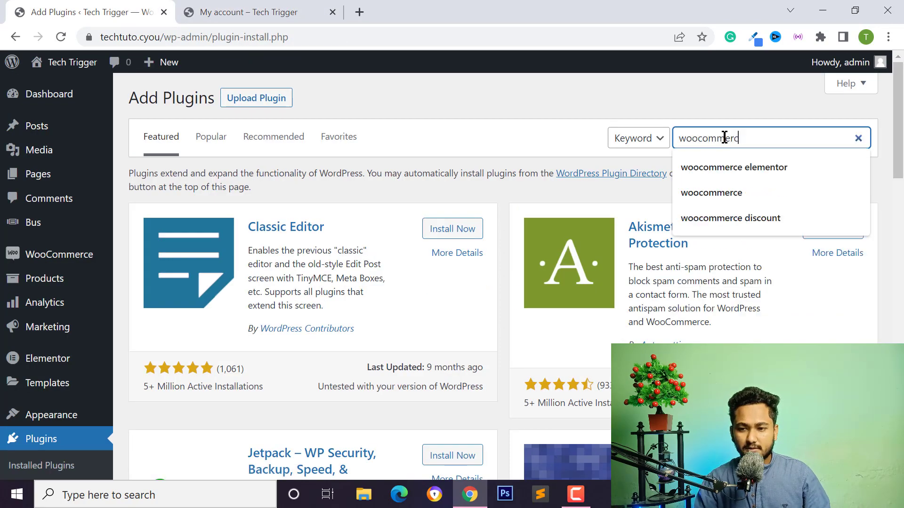
type("e pdf invoice")
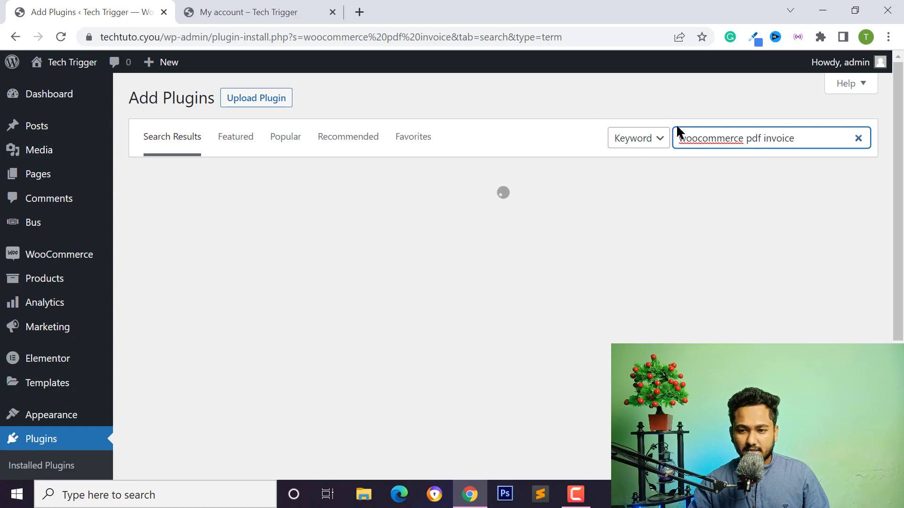
Install and activate WebToffee's WooCommerce PDF Invoices, Packing Slips plugin.
scroll(495, 249, "down", 2)
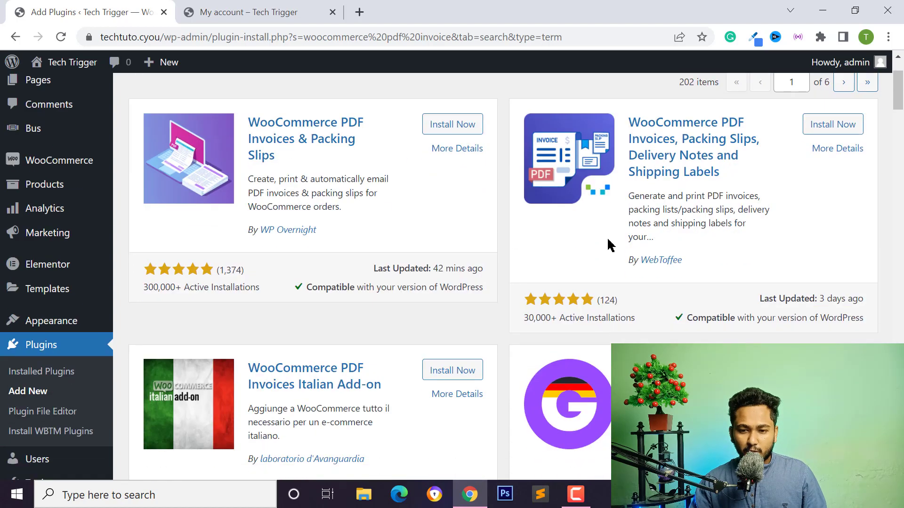
scroll(407, 210, "up", 2)
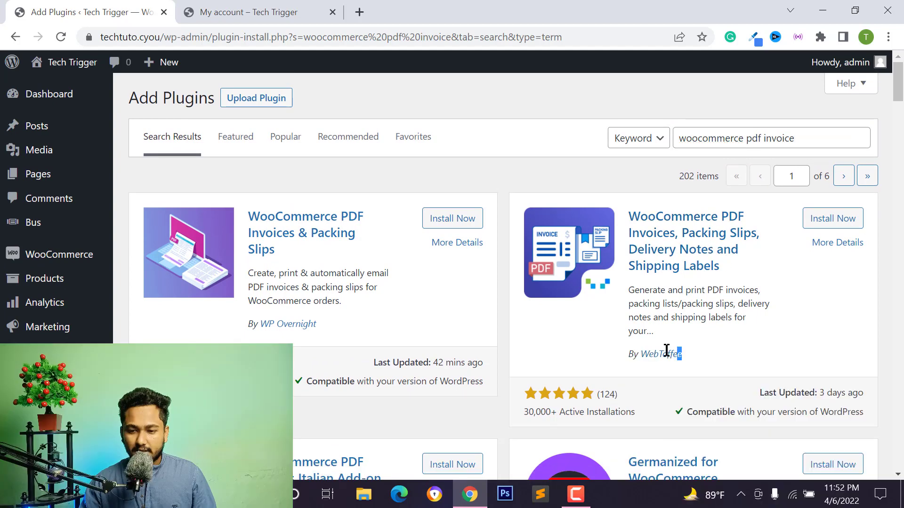
left_click_drag(683, 353, 637, 352)
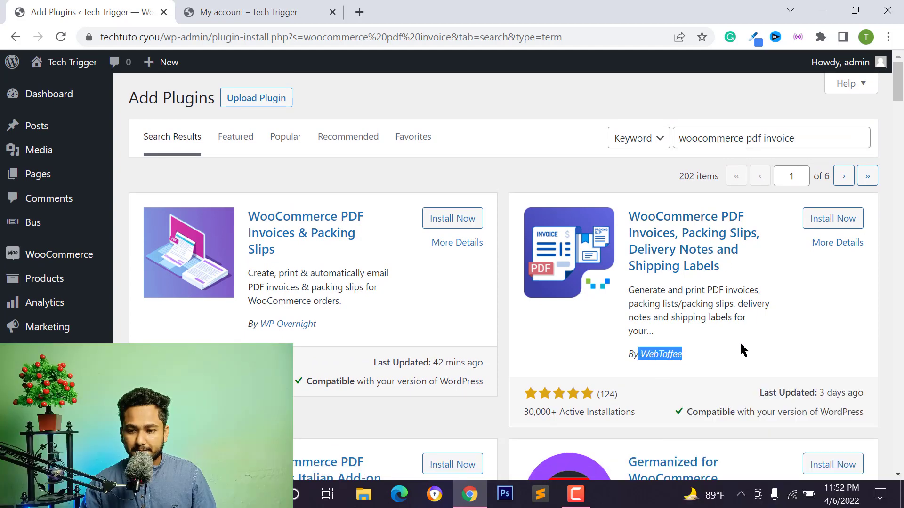
left_click(814, 225)
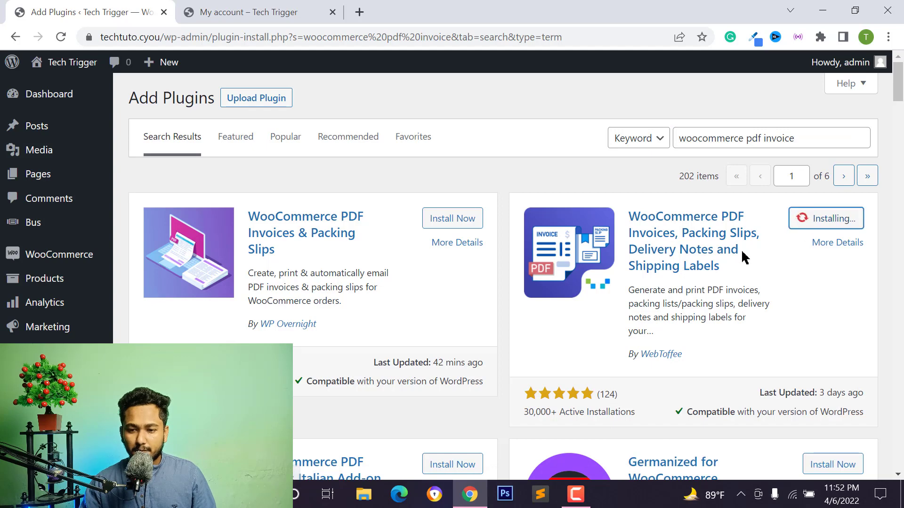
left_click(836, 224)
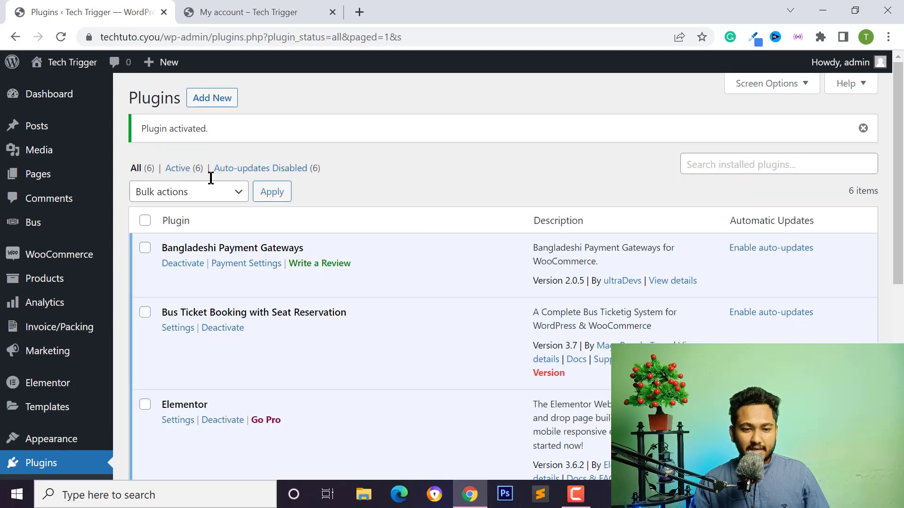
Switch off the Packing slip, Shipping label, Delivery note and Dispatch label documents, then save.
mouse_move(67, 332)
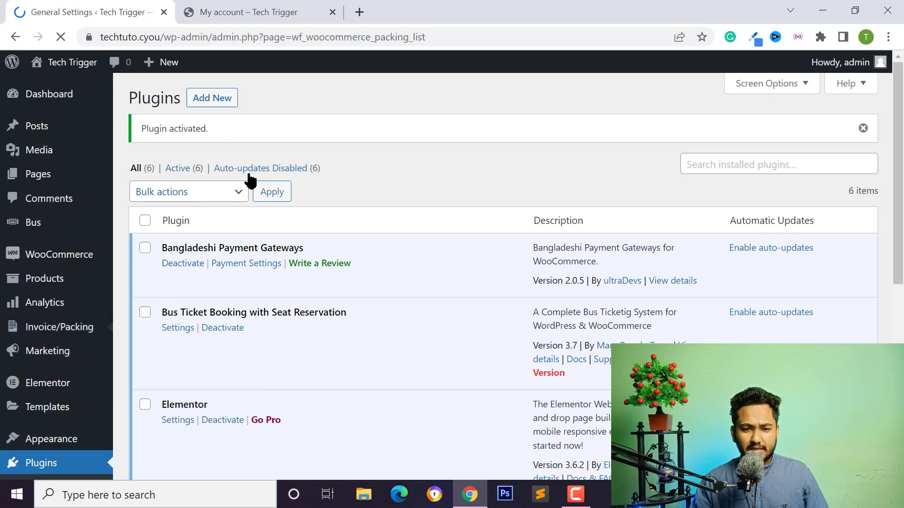
scroll(333, 194, "down", 3)
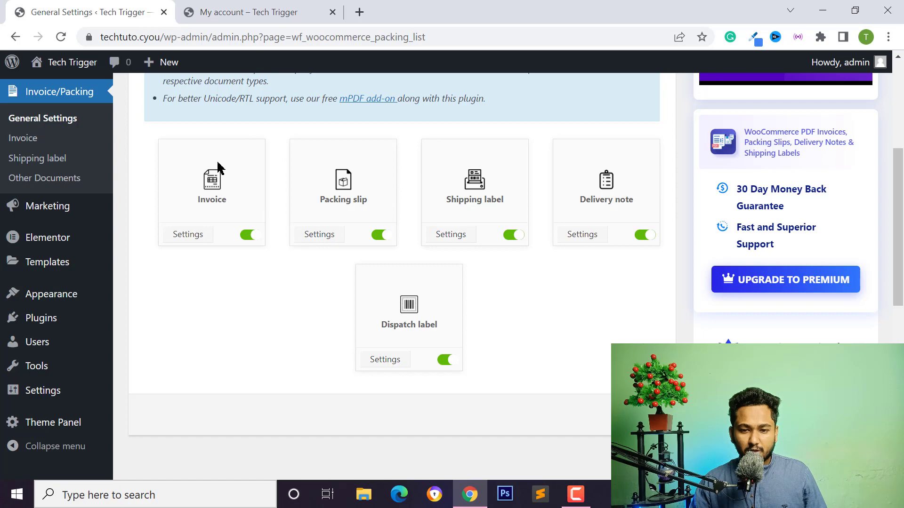
left_click(380, 237)
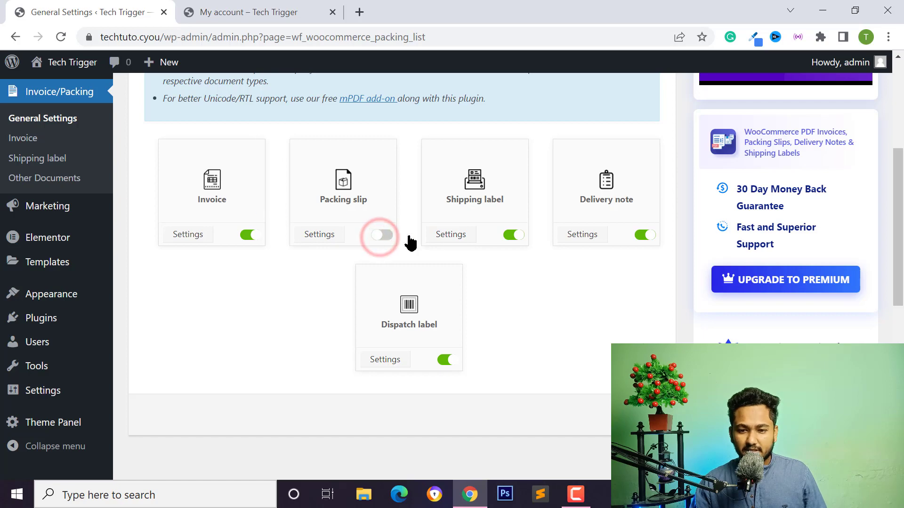
left_click(510, 234)
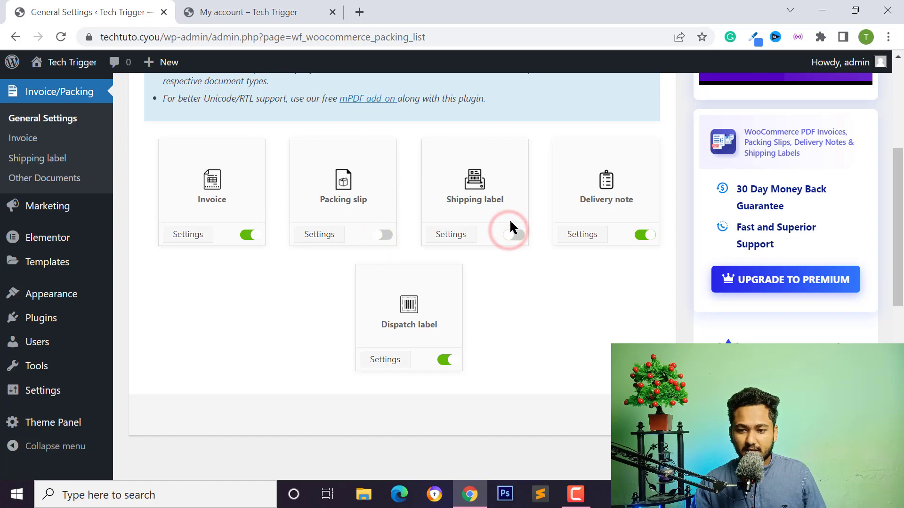
left_click(643, 234)
left_click(443, 360)
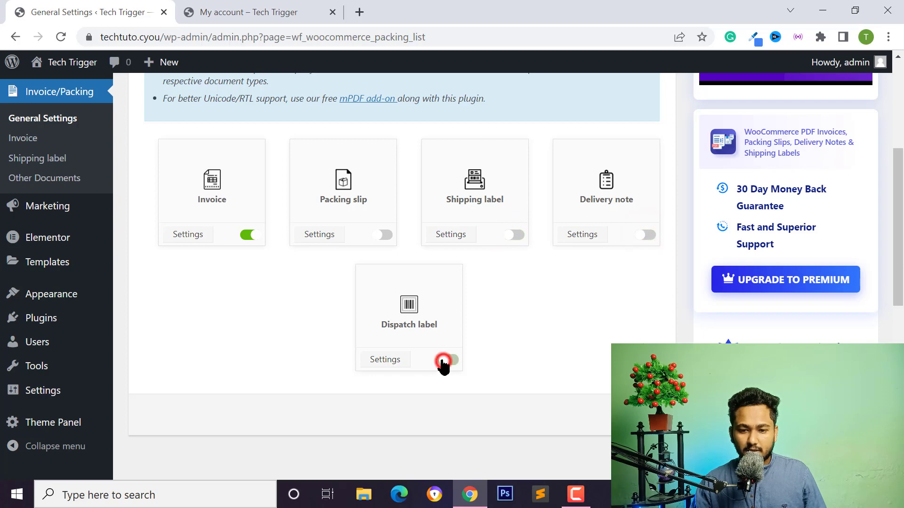
left_click(640, 414)
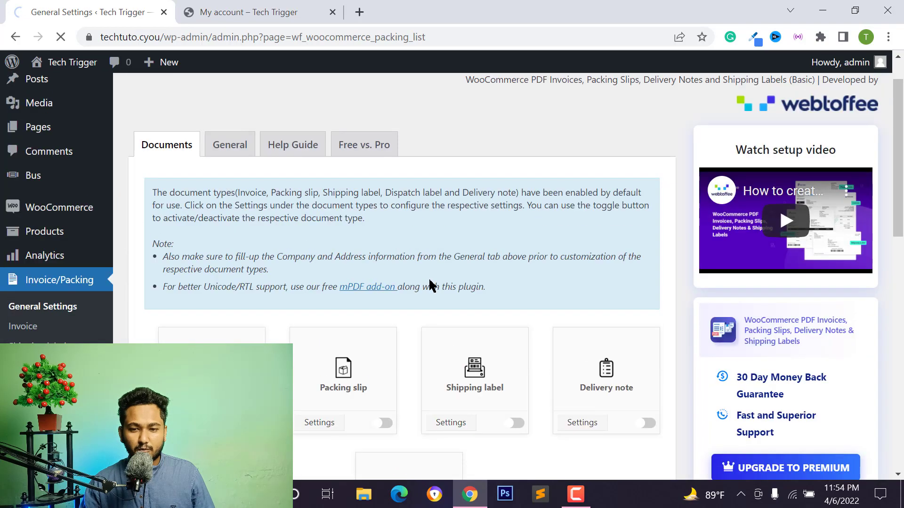
left_click(229, 196)
scroll(298, 339, "down", 2)
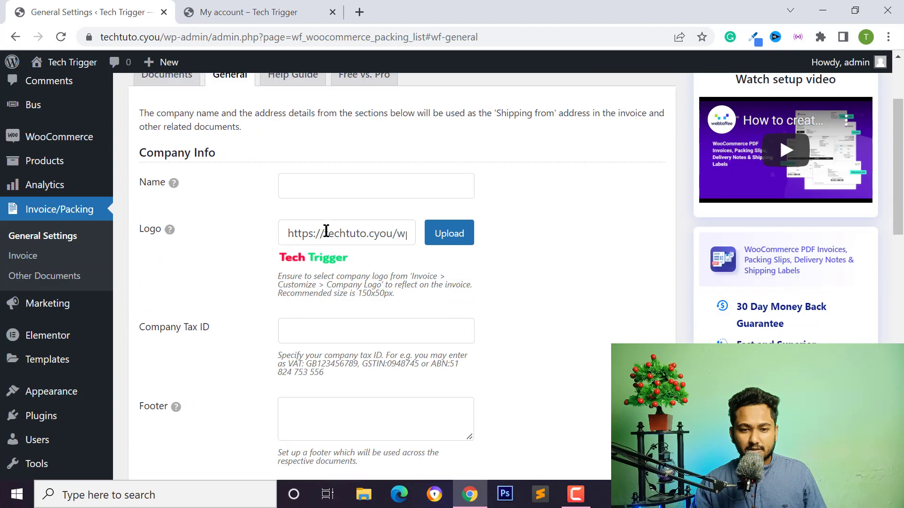
scroll(262, 196, "up", 2)
scroll(202, 238, "down", 2)
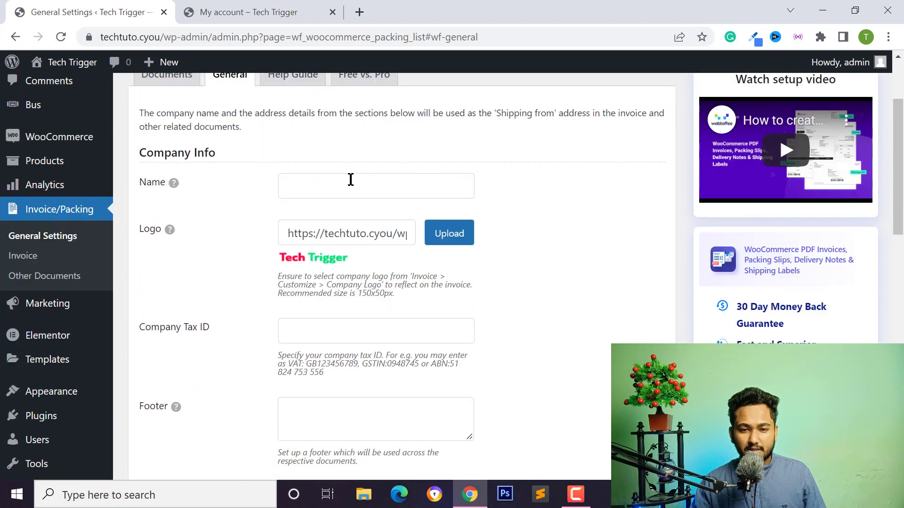
left_click(348, 181)
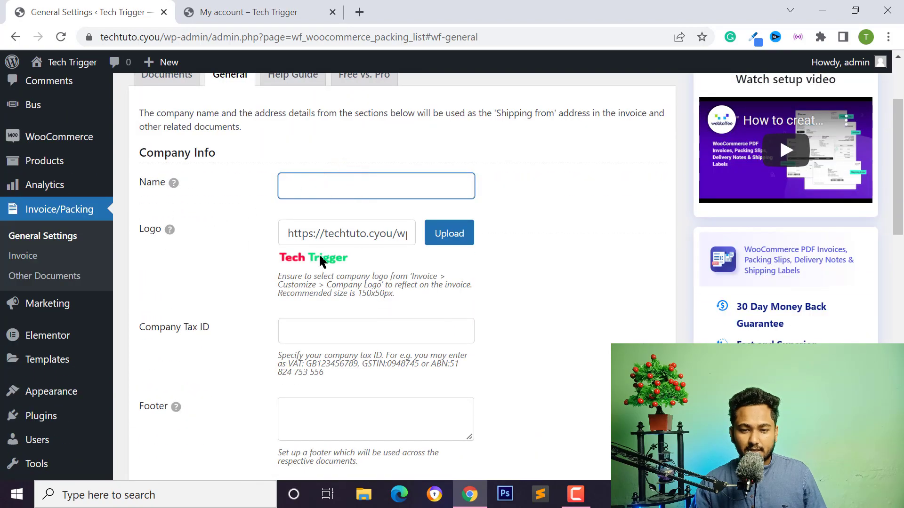
left_click_drag(331, 244, 317, 232)
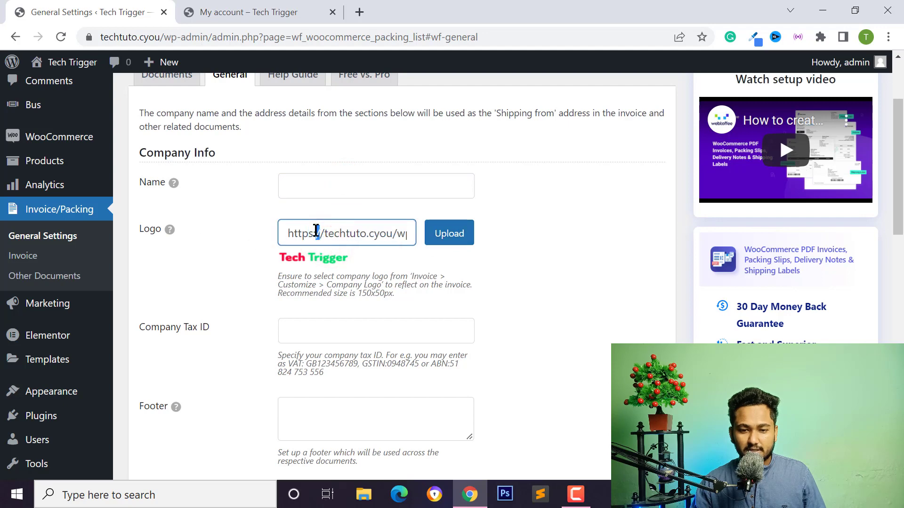
left_click(348, 235)
scroll(189, 208, "down", 3)
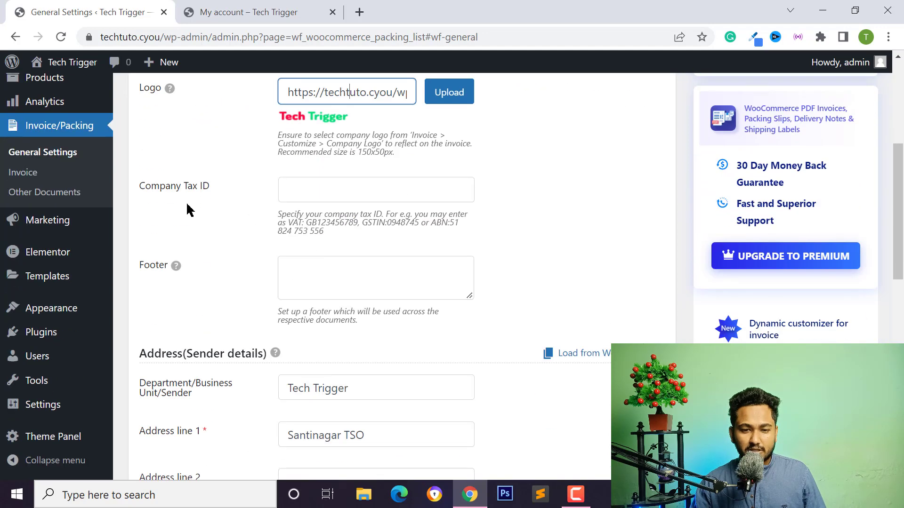
scroll(284, 203, "down", 2)
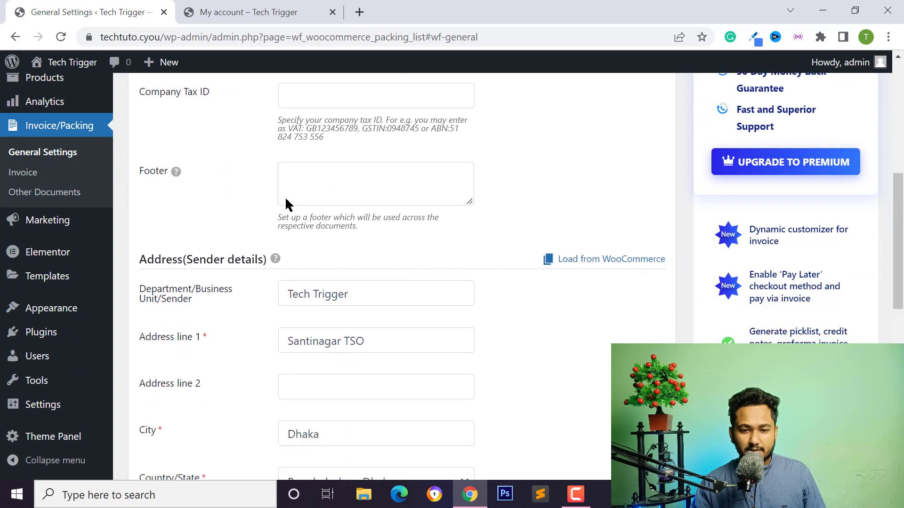
scroll(327, 210, "down", 2)
scroll(189, 156, "down", 1)
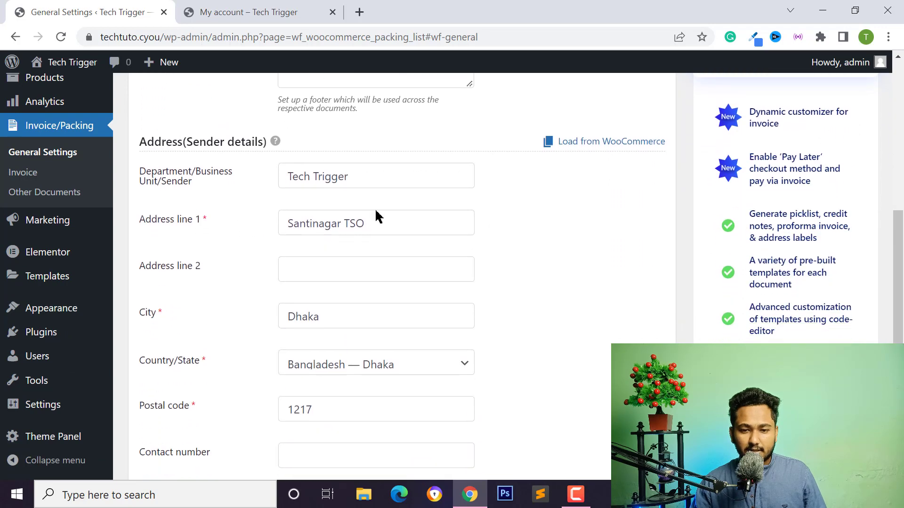
scroll(363, 200, "down", 4)
scroll(306, 217, "down", 2)
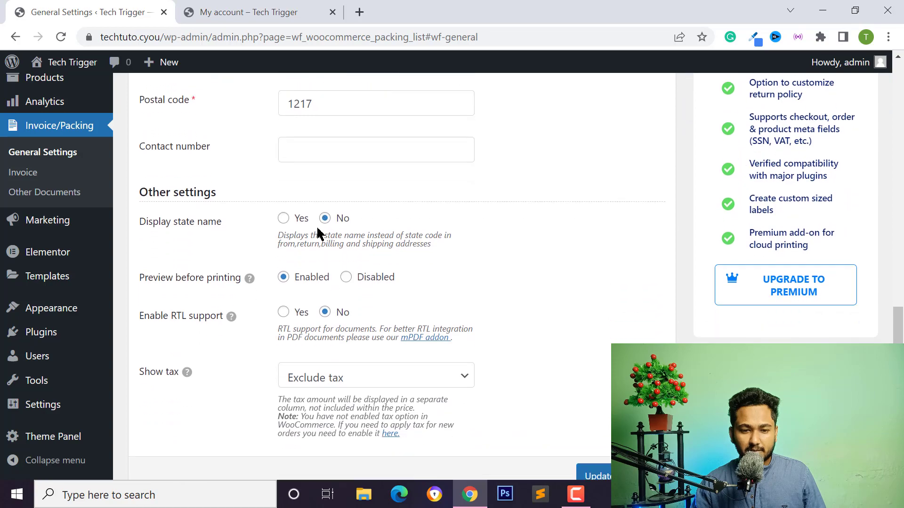
scroll(323, 238, "up", 5)
scroll(322, 238, "down", 6)
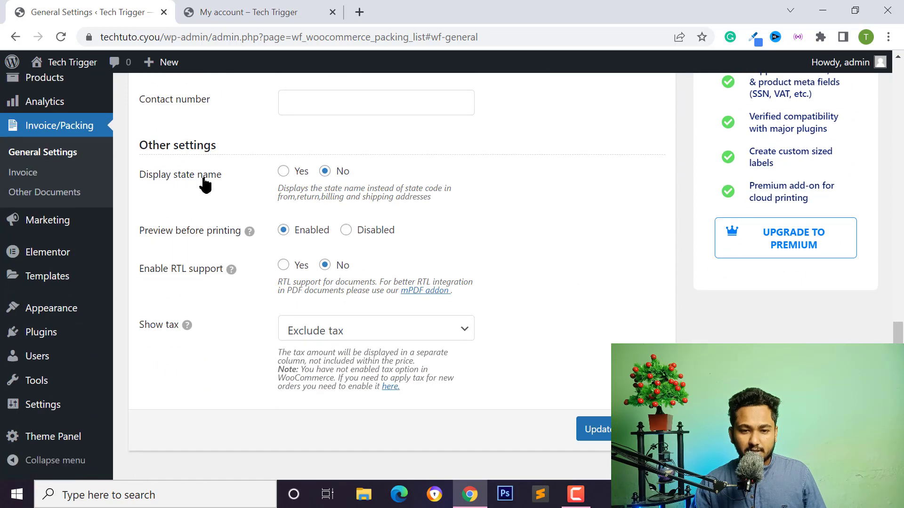
scroll(210, 201, "down", 1)
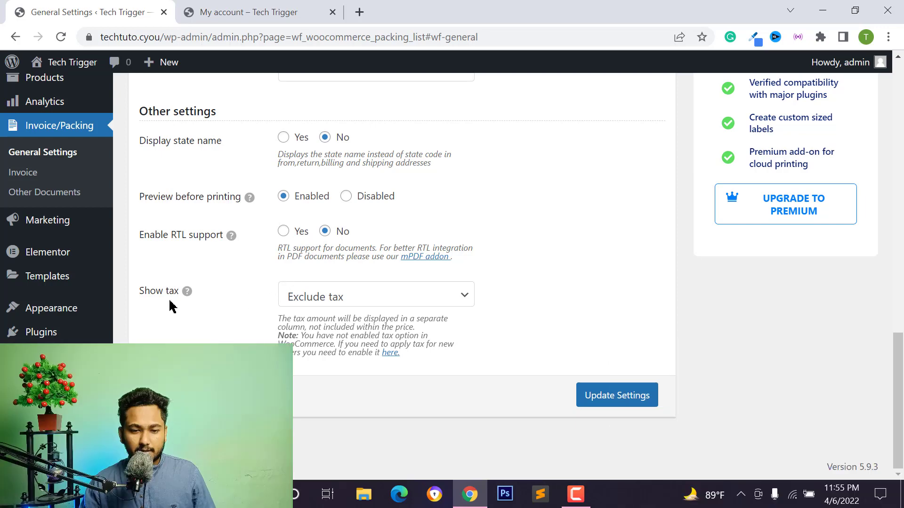
scroll(551, 388, "up", 1)
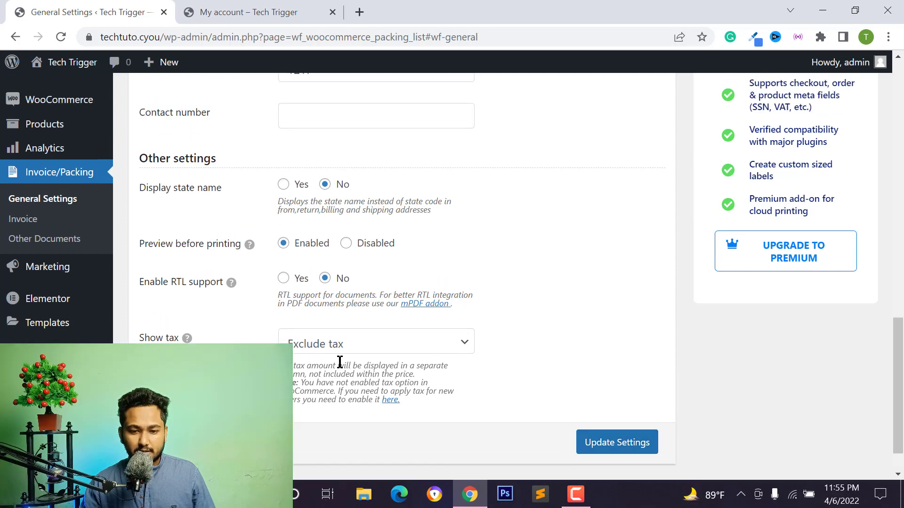
scroll(631, 444, "up", 10)
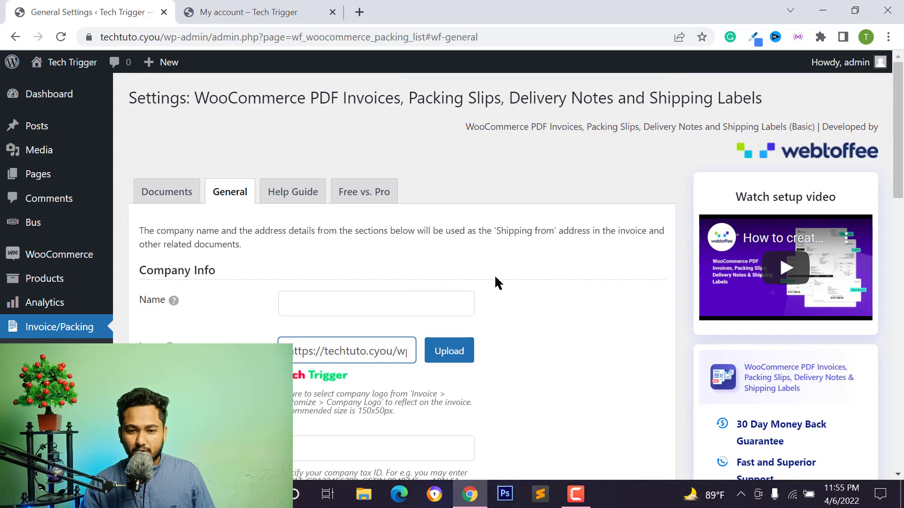
scroll(496, 282, "down", 10)
Open the Invoice/Packing > Invoice settings page and look through it.
left_click(22, 360)
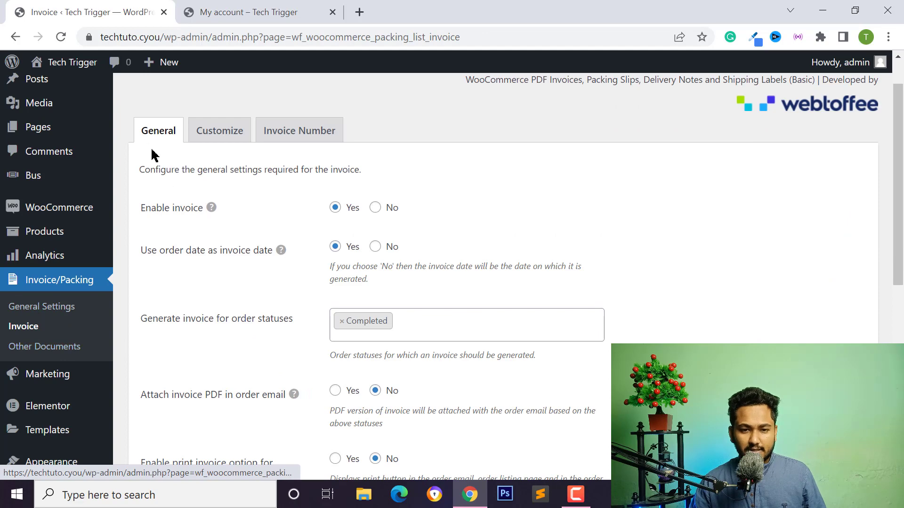
scroll(236, 250, "down", 2)
scroll(157, 146, "up", 1)
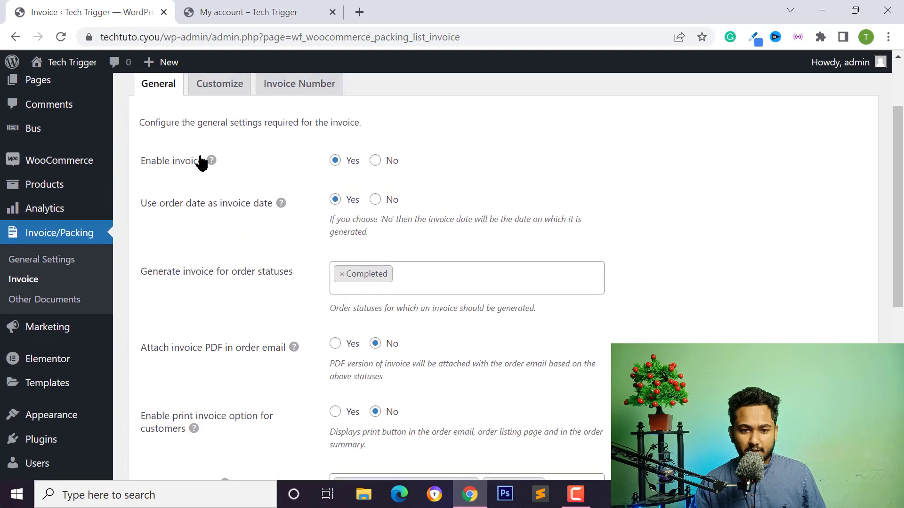
scroll(372, 191, "down", 2)
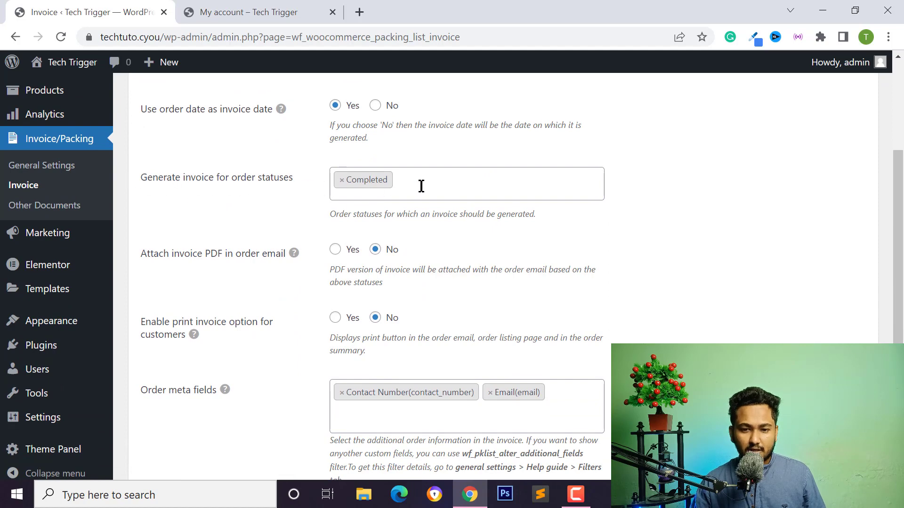
scroll(145, 219, "up", 4)
Open the WooCommerce Orders list in a new tab.
mouse_move(50, 261)
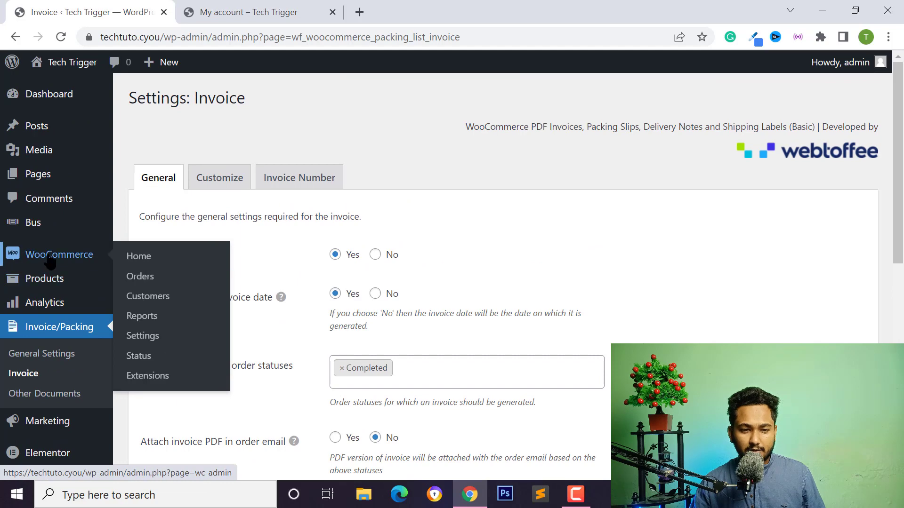
mouse_move(33, 281)
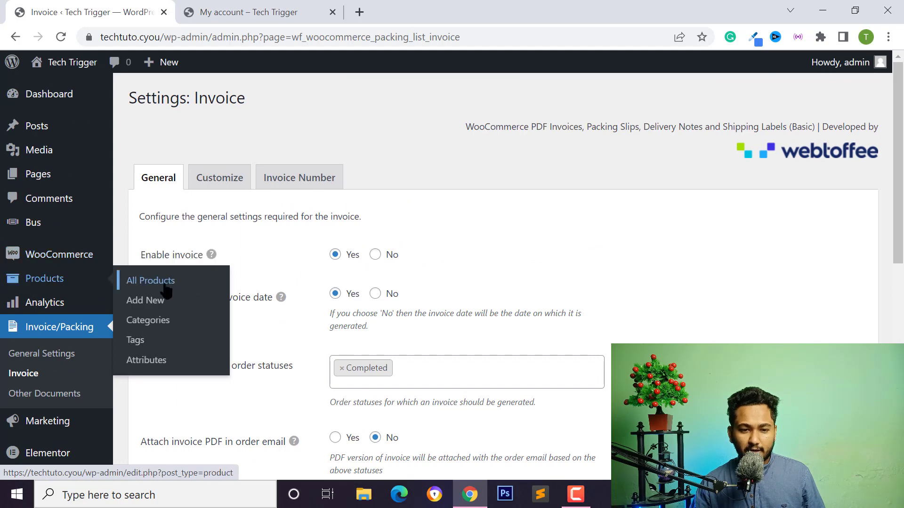
mouse_move(28, 231)
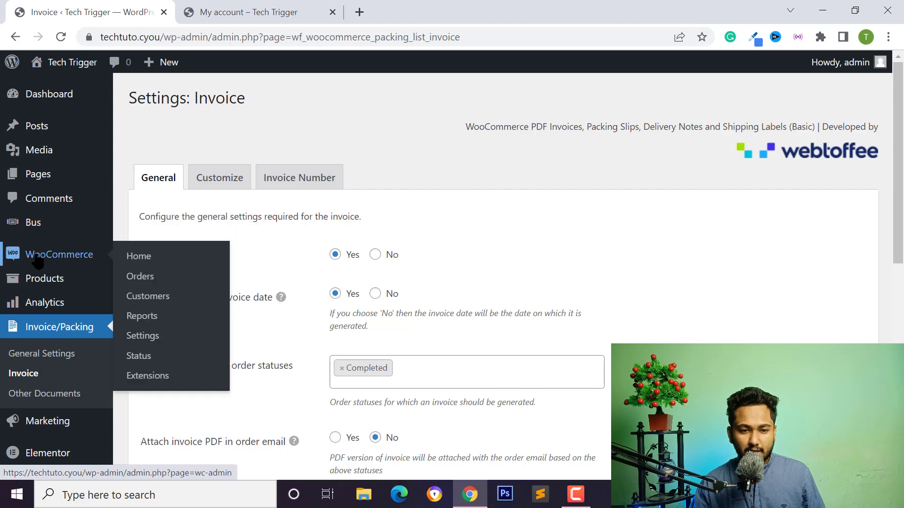
right_click(141, 278)
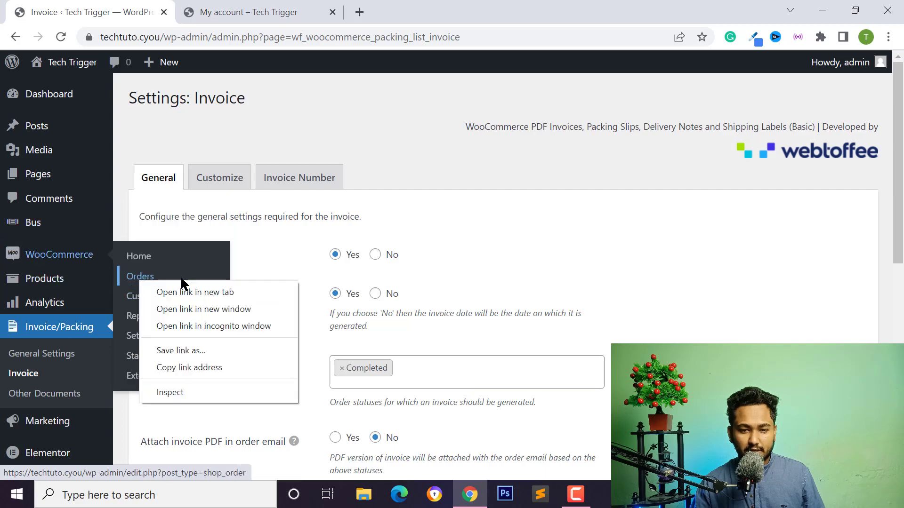
left_click(199, 293)
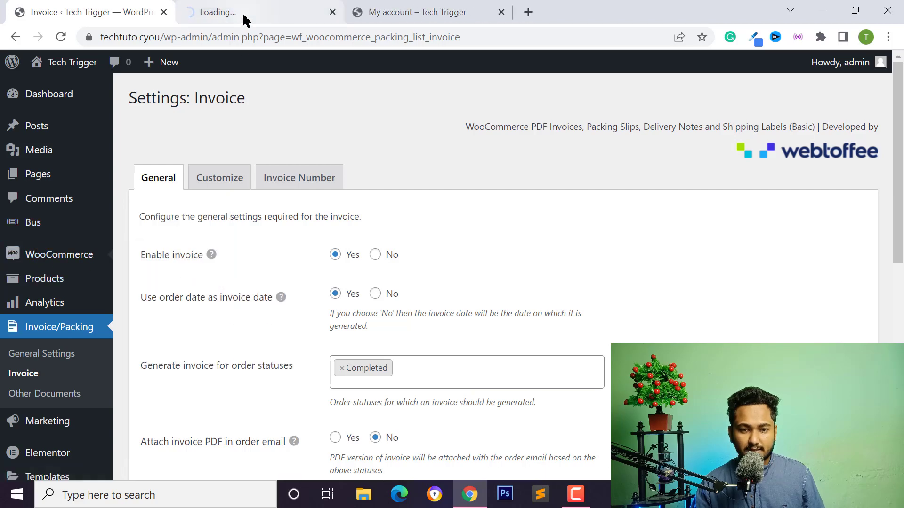
Review the invoice order-status options without changes, then view the Orders list.
scroll(363, 300, "down", 1)
scroll(360, 299, "down", 1)
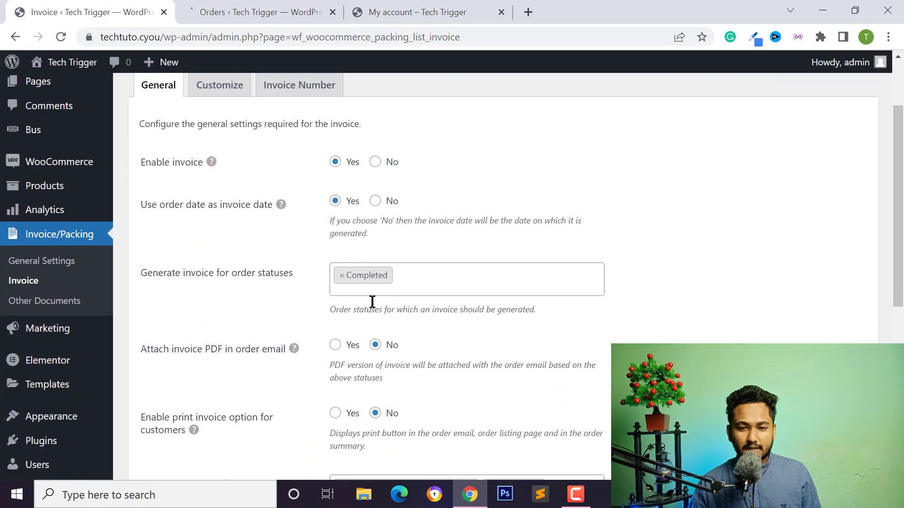
scroll(339, 245, "up", 1)
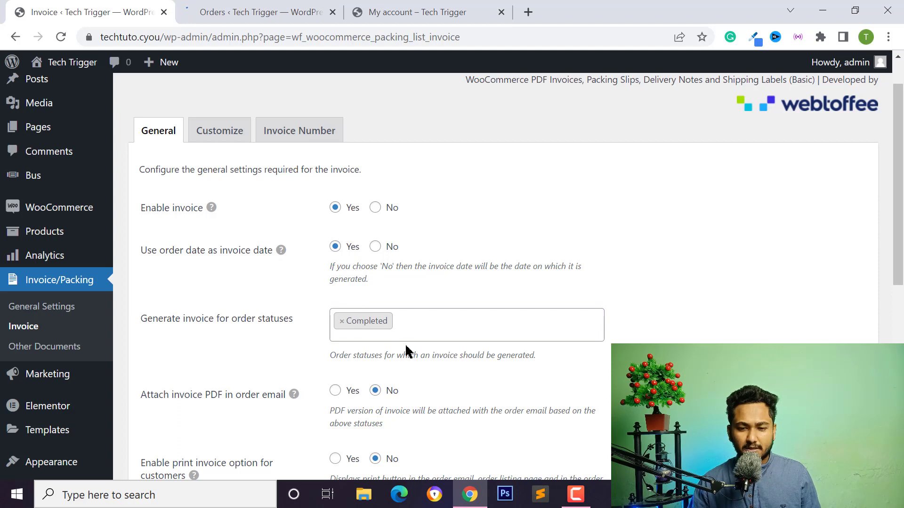
left_click(417, 322)
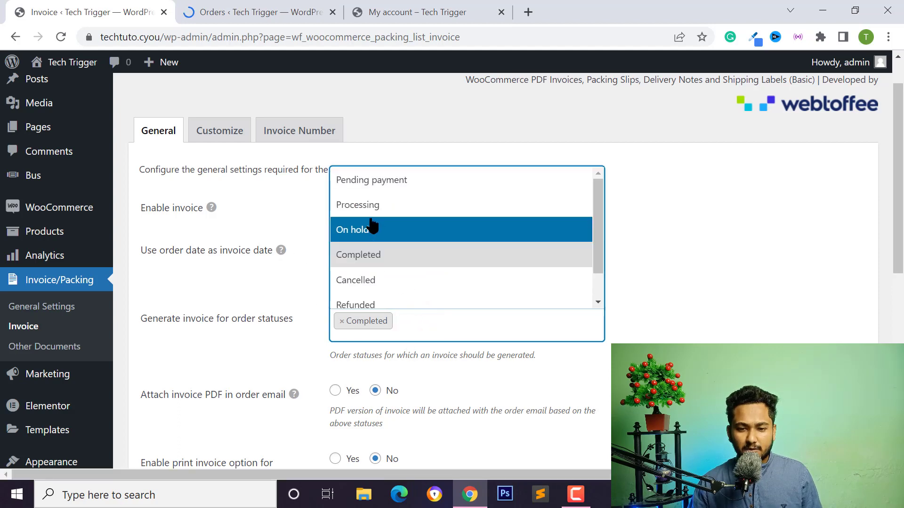
scroll(377, 235, "down", 1)
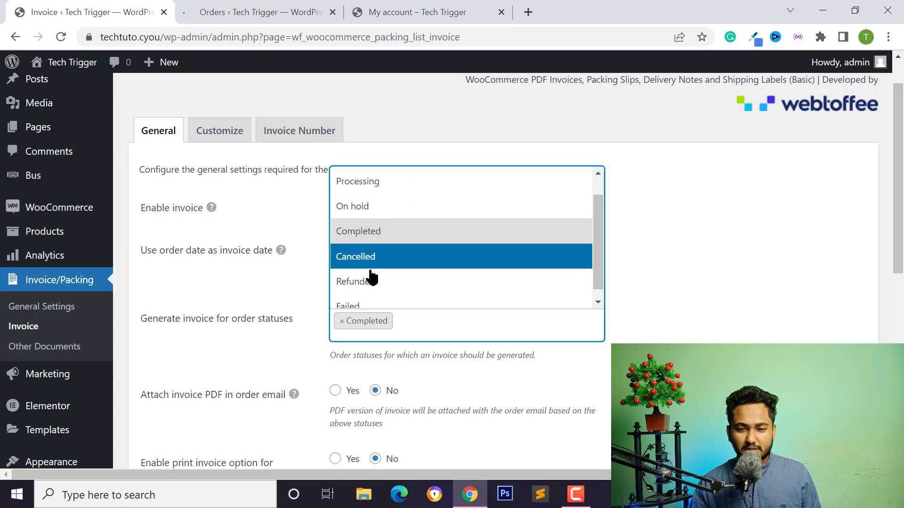
left_click(251, 317)
left_click(226, 14)
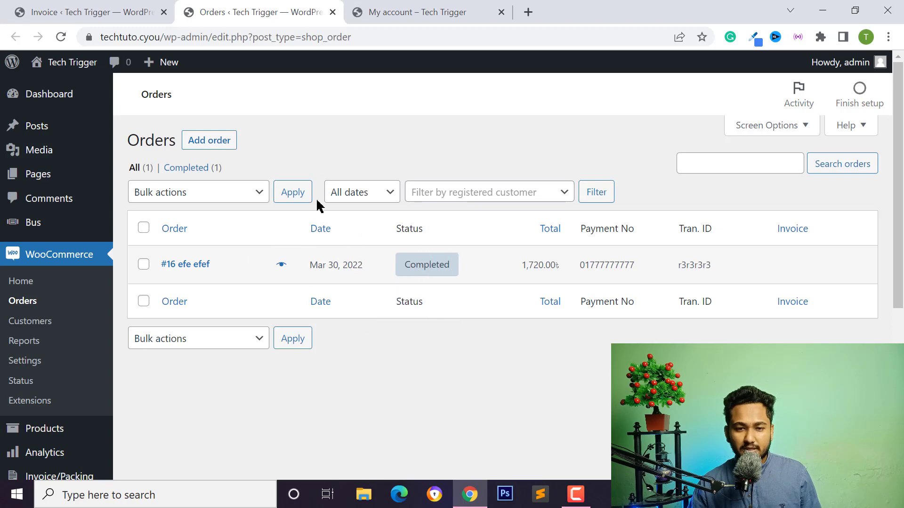
Return to the Invoice settings tab and look over the settings page.
left_click(104, 12)
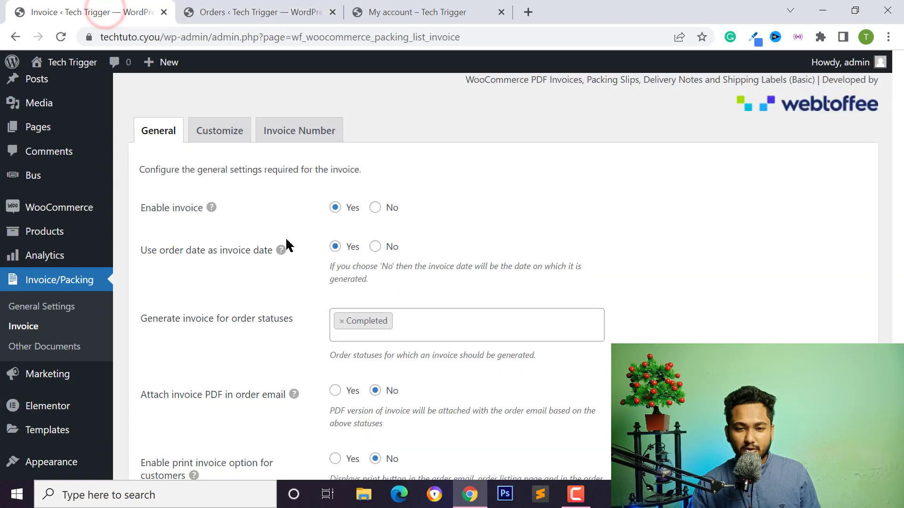
scroll(337, 257, "down", 2)
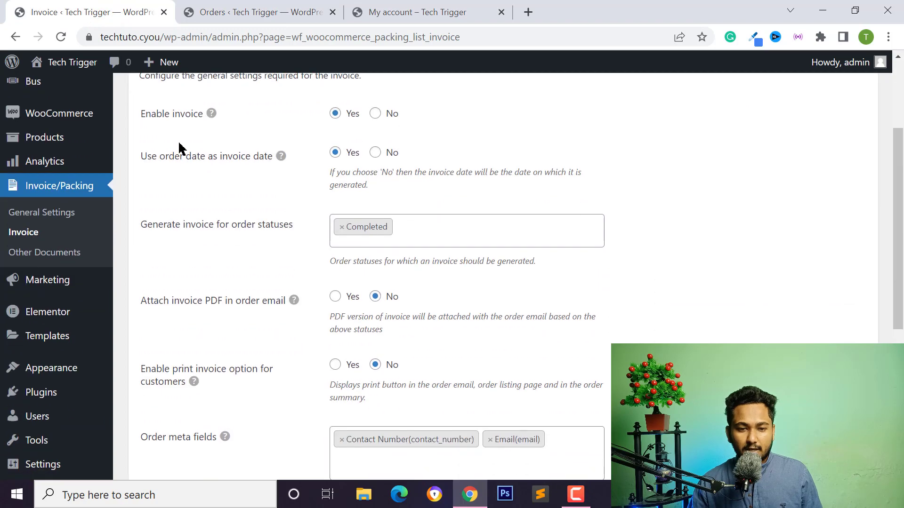
scroll(349, 204, "down", 1)
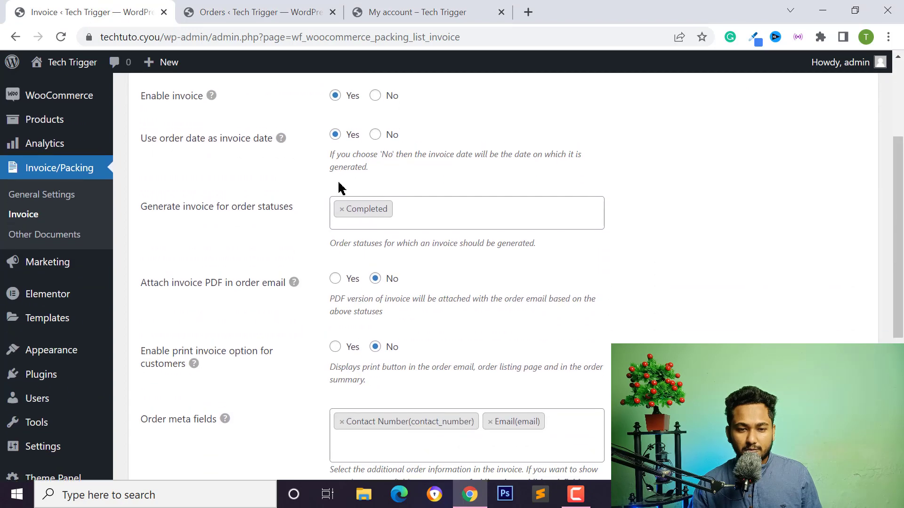
scroll(339, 188, "up", 1)
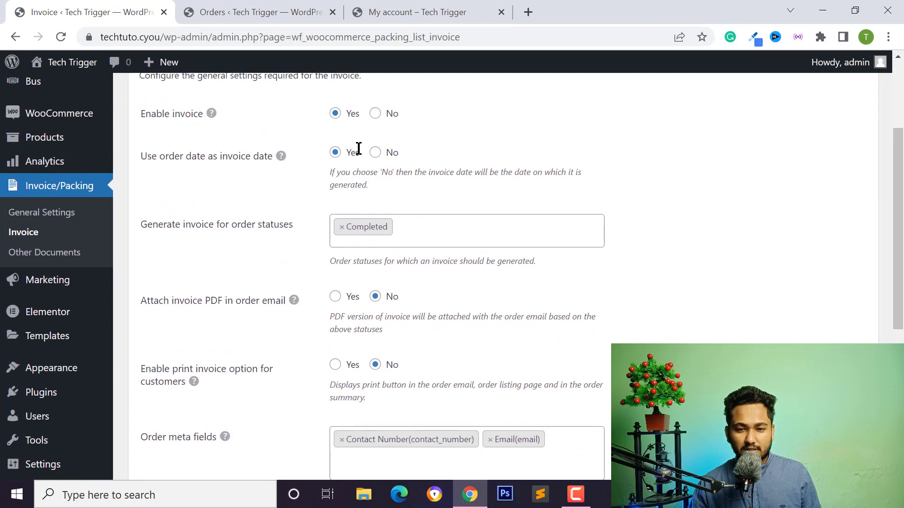
scroll(242, 209, "down", 2)
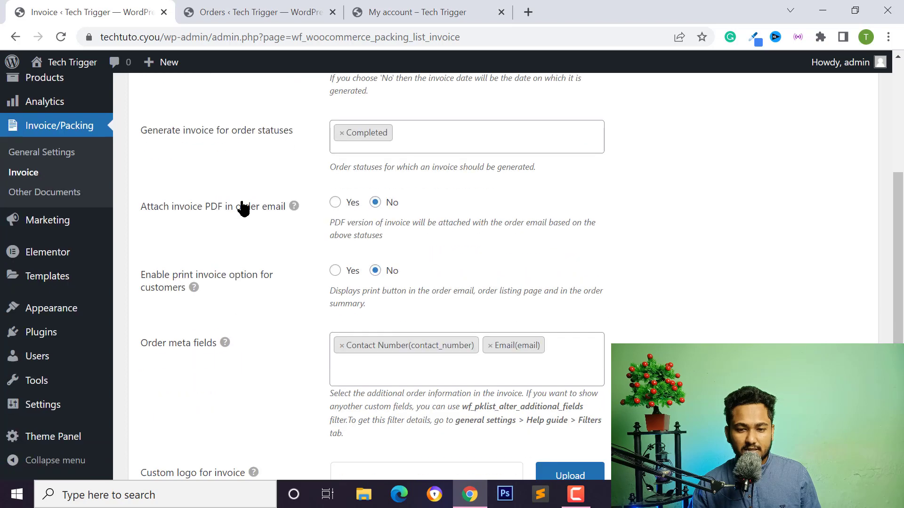
scroll(263, 207, "up", 2)
scroll(298, 212, "down", 1)
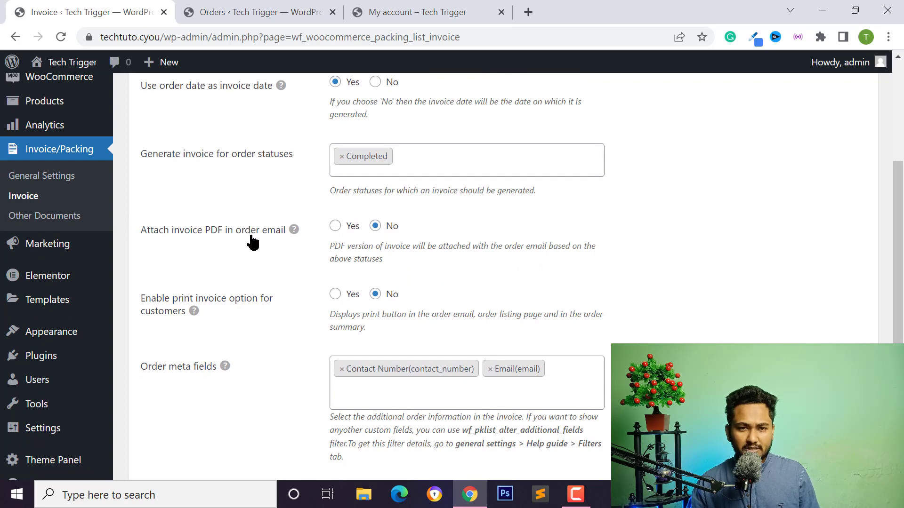
Attach the invoice PDF to order emails and let customers print invoices for Completed orders.
left_click(335, 227)
scroll(332, 255, "down", 2)
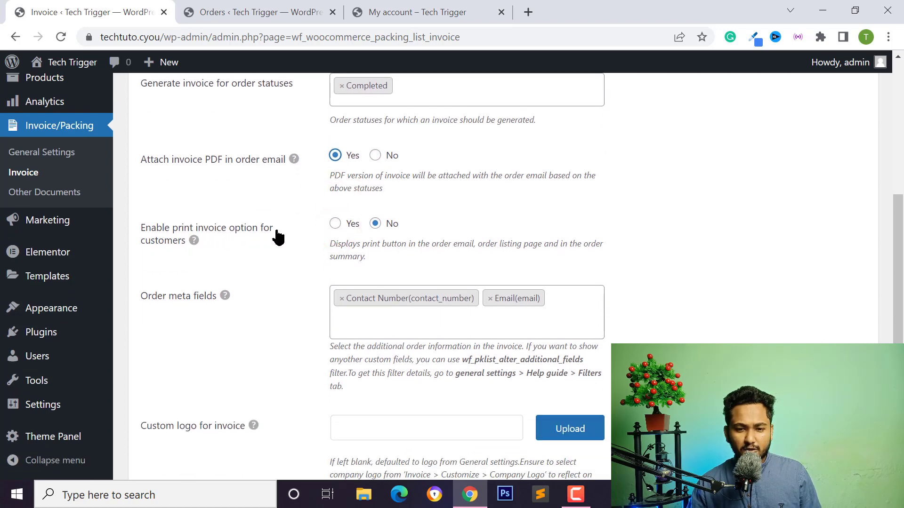
left_click(335, 224)
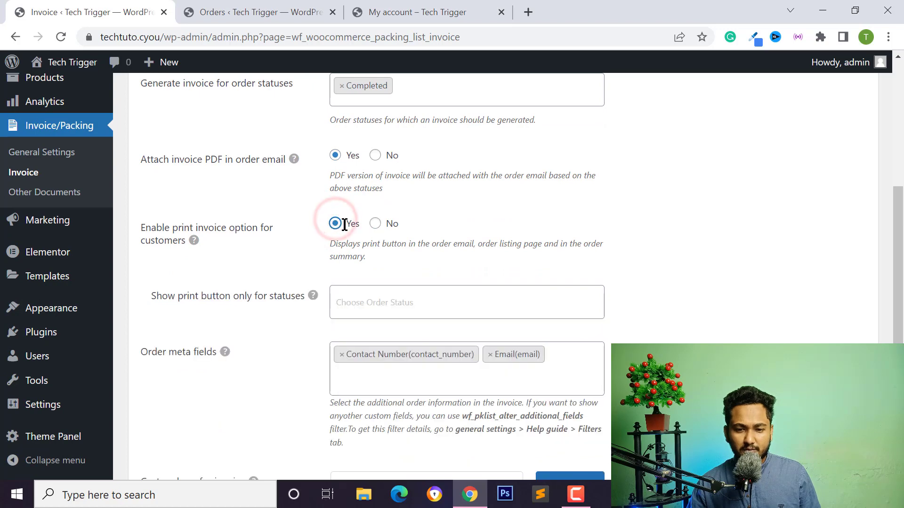
scroll(337, 262, "down", 2)
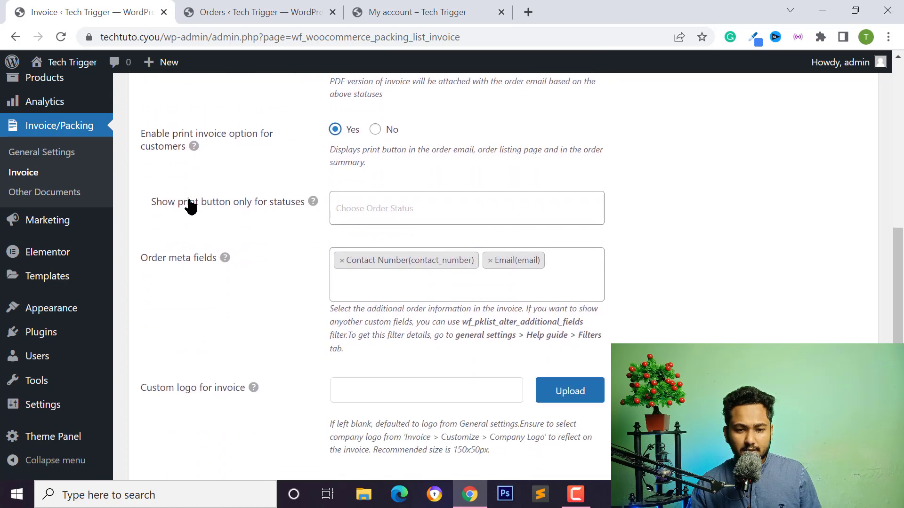
left_click(356, 208)
left_click(359, 237)
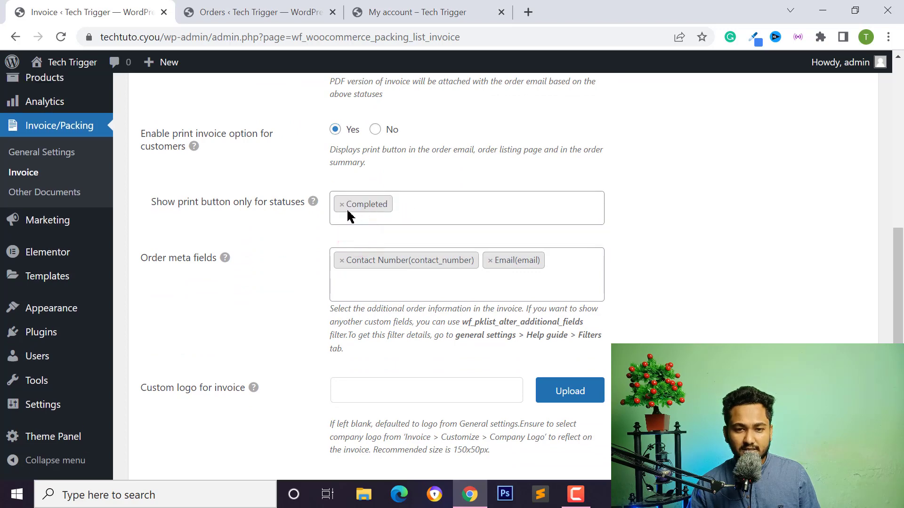
Check the orders list, then scroll the invoice settings down to Custom logo for invoice.
left_click(202, 9)
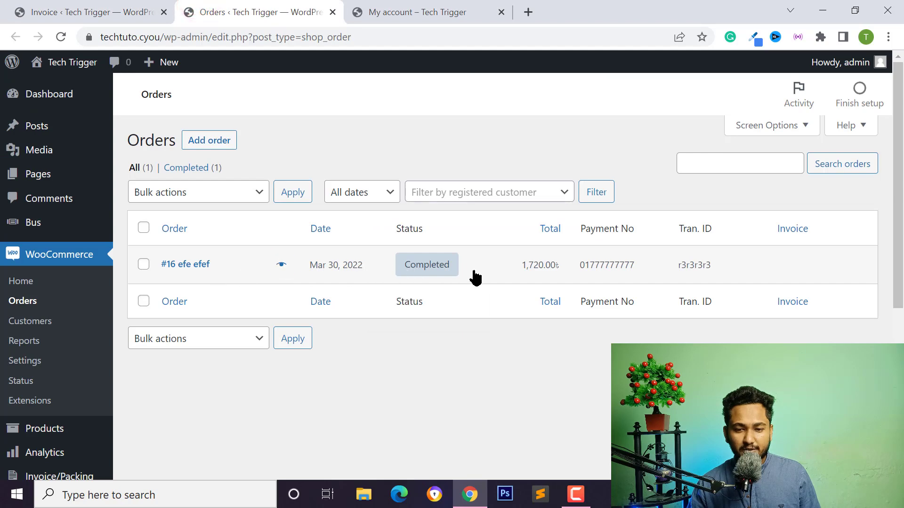
left_click(123, 9)
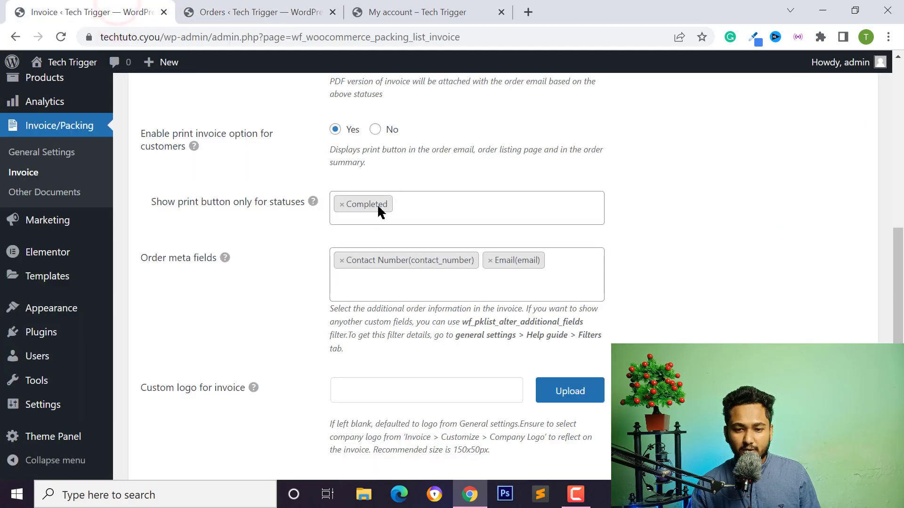
scroll(399, 208, "down", 3)
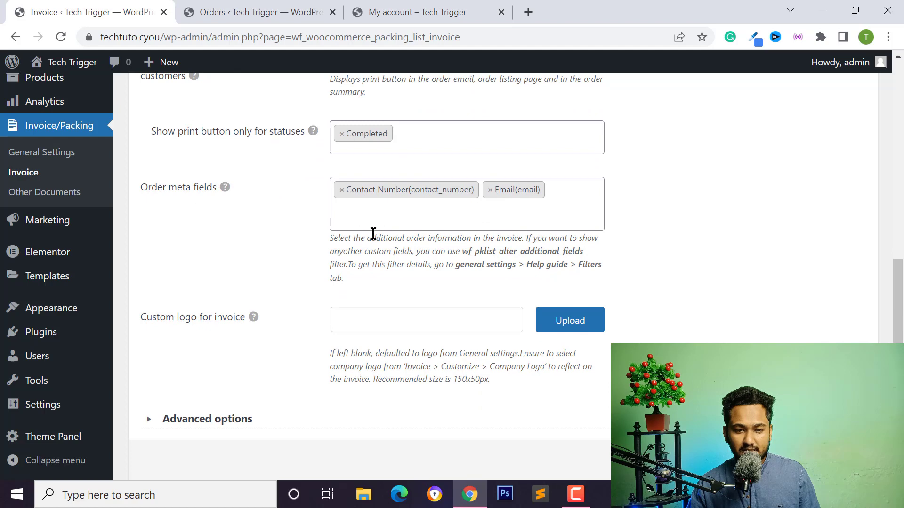
scroll(374, 234, "down", 1)
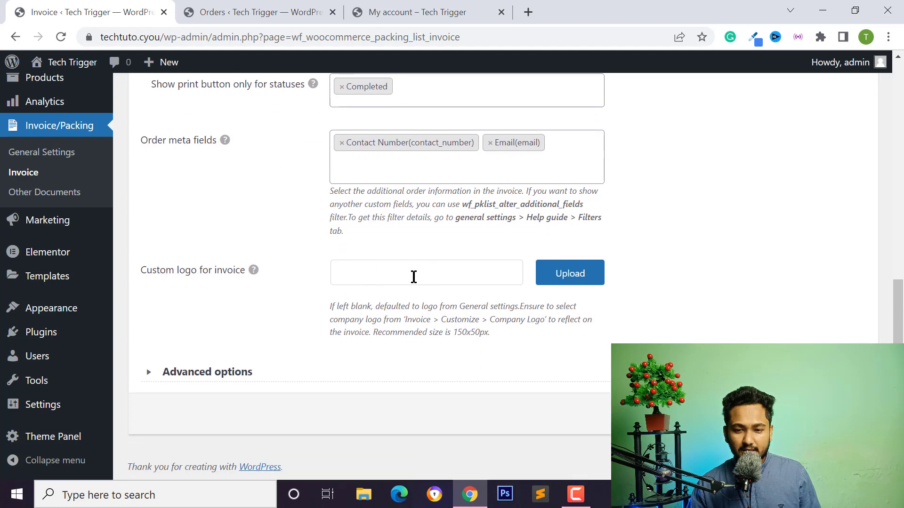
Upload the Tech Trigger image from the Media Library into the Custom logo for invoice field.
left_click(393, 272)
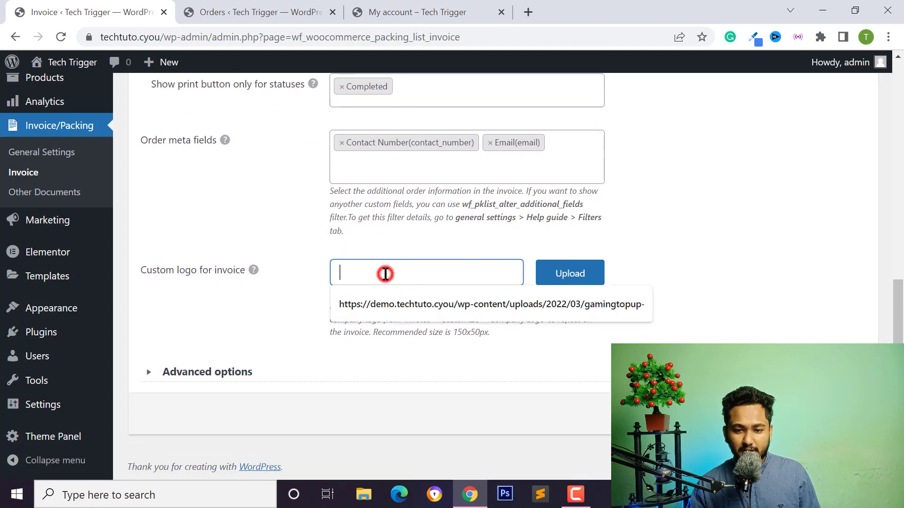
left_click(568, 278)
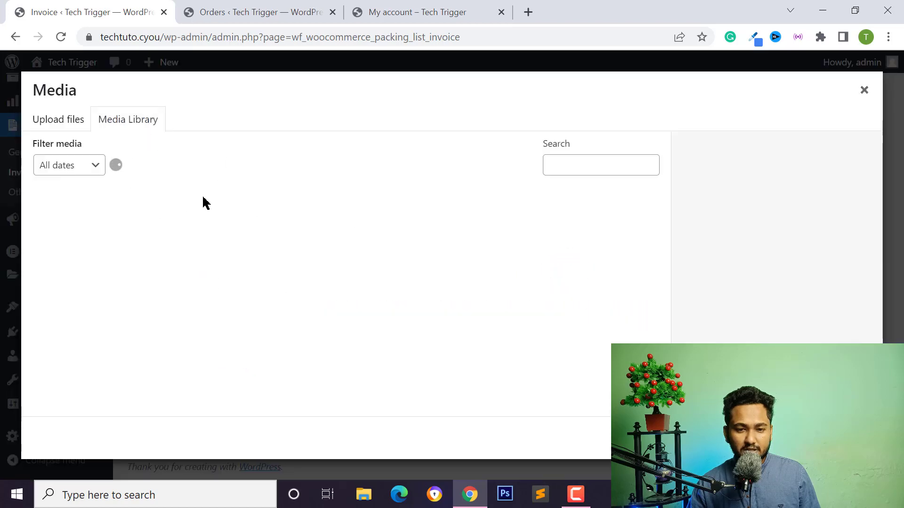
left_click(98, 239)
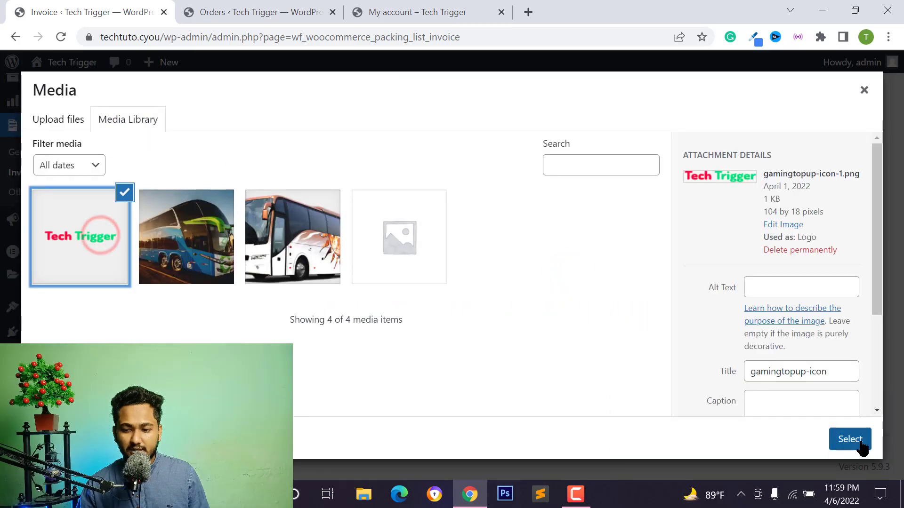
left_click(849, 439)
scroll(329, 353, "down", 1)
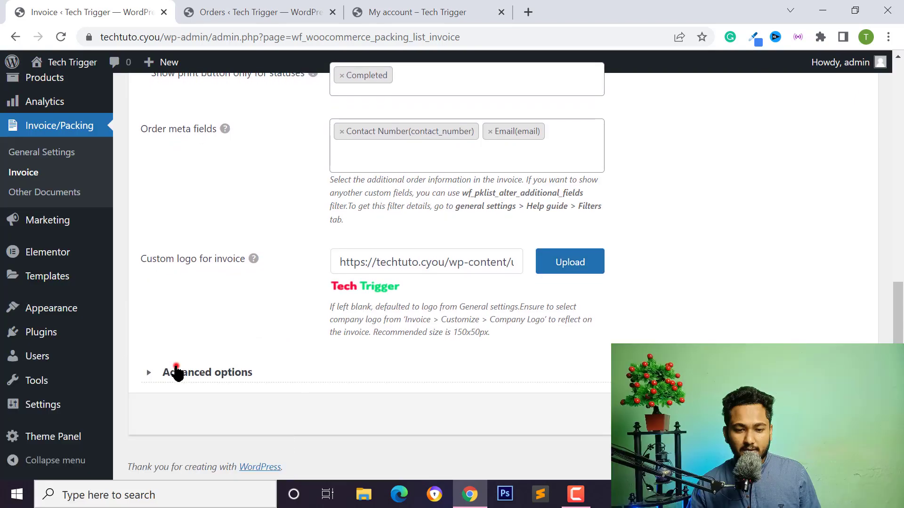
Under Advanced options, set 'Generate invoice for free orders' and 'Display free line items' to No.
left_click(176, 372)
scroll(181, 299, "down", 4)
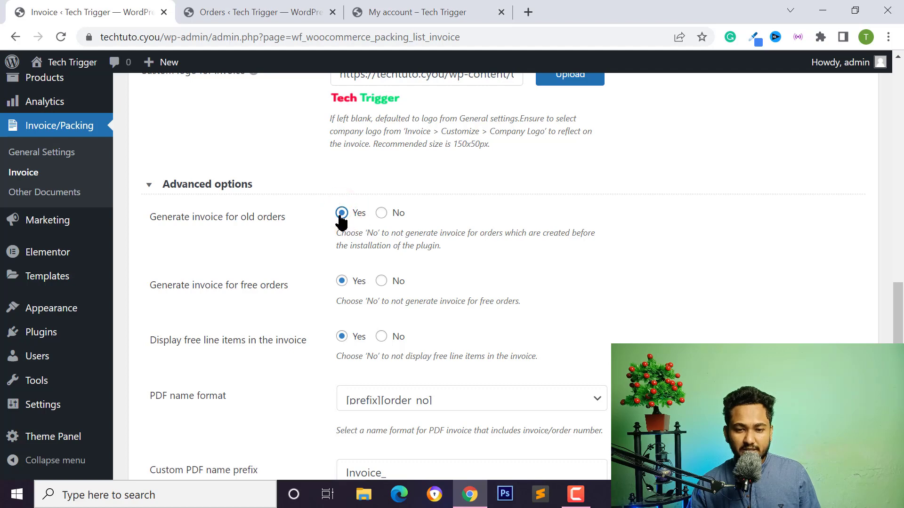
scroll(329, 198, "down", 2)
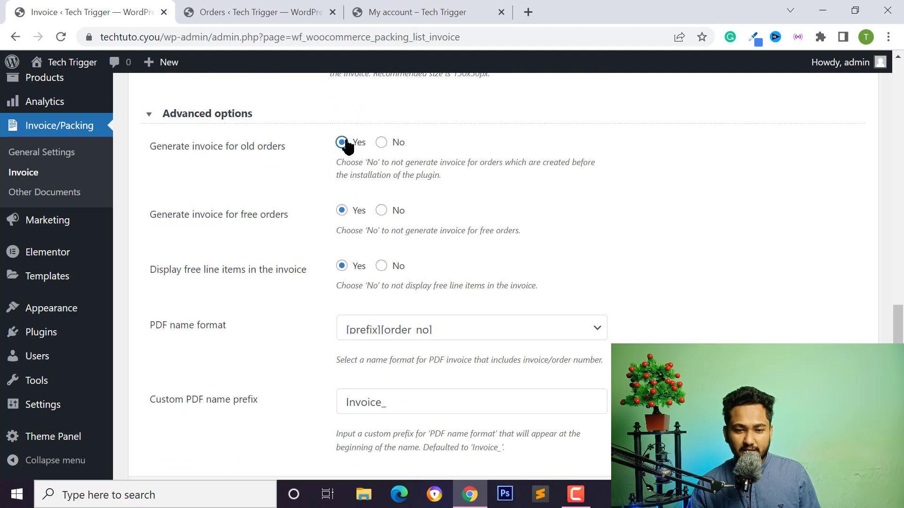
scroll(340, 201, "down", 1)
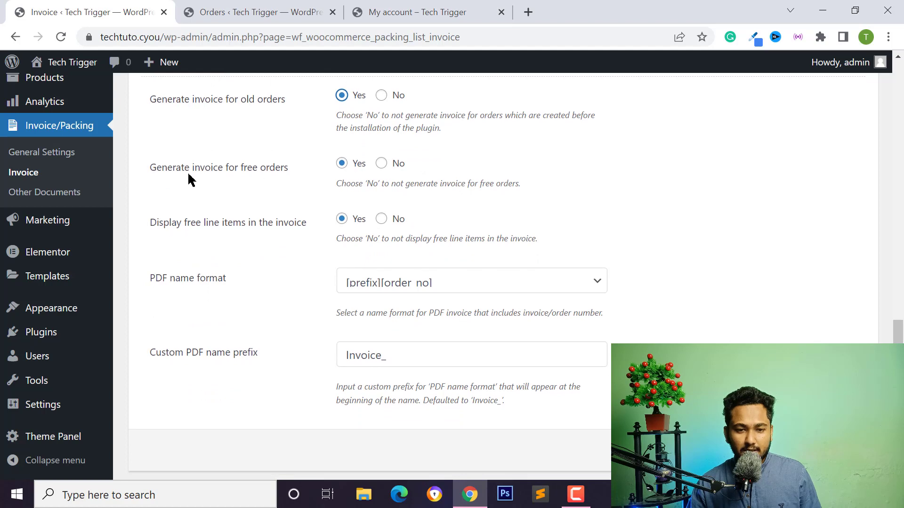
left_click(382, 163)
scroll(264, 204, "down", 1)
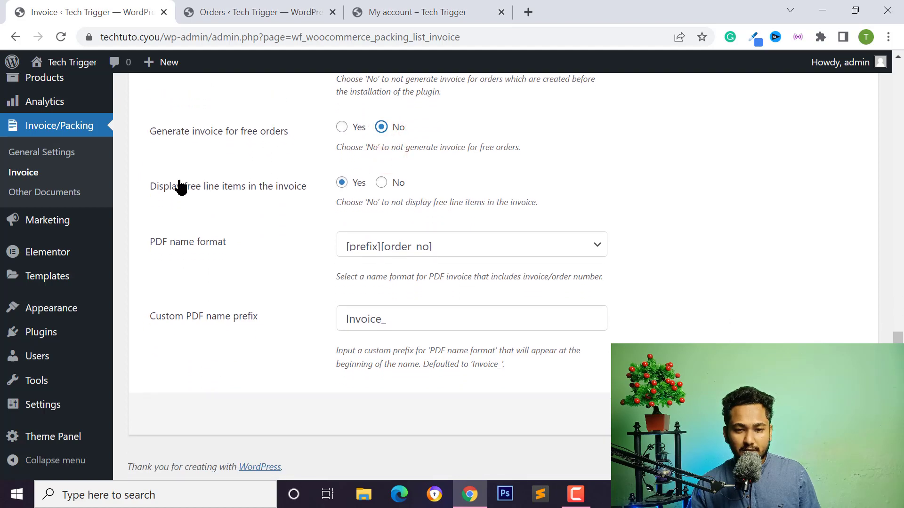
left_click(382, 183)
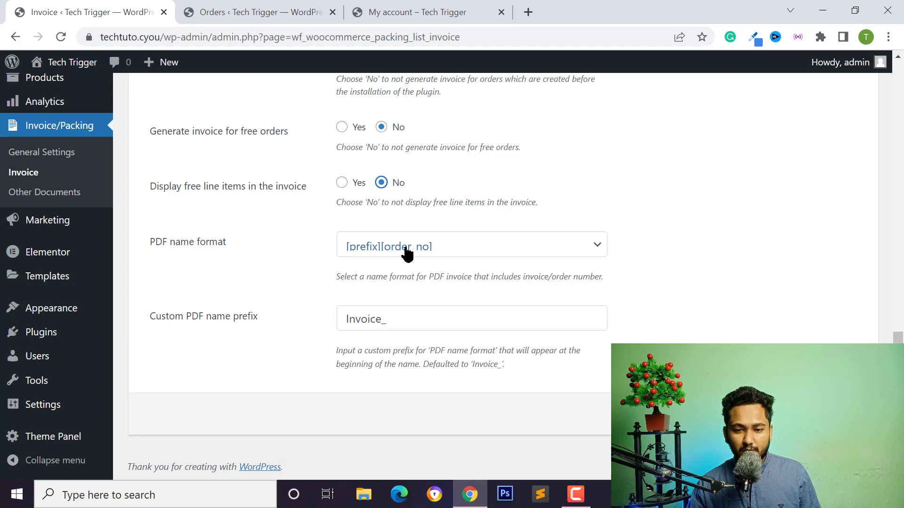
left_click(416, 319)
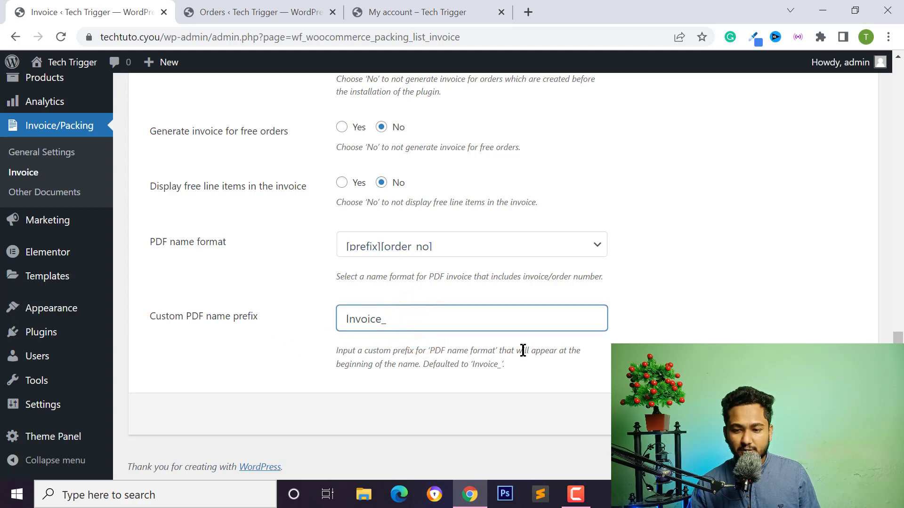
scroll(481, 292, "up", 15)
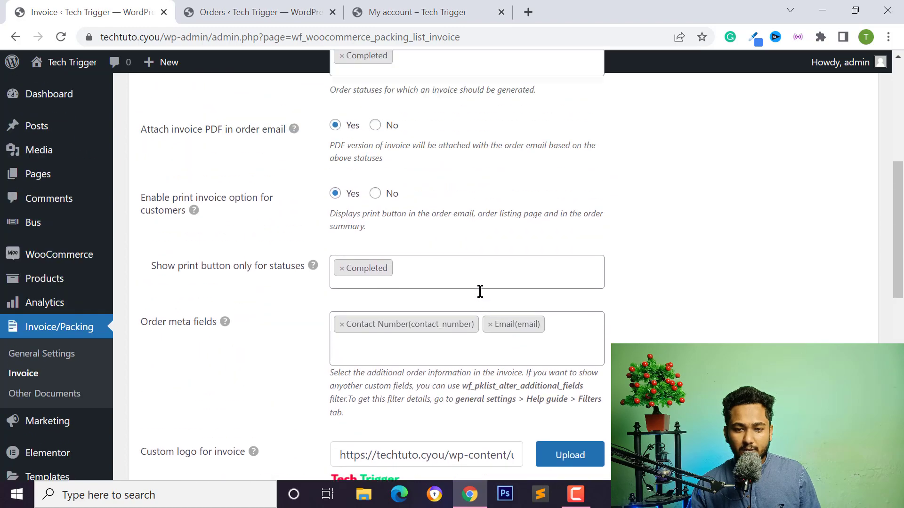
scroll(400, 239, "up", 3)
Open the Customize tab and scroll through the sample invoice preview with its INVOICE title.
left_click(218, 164)
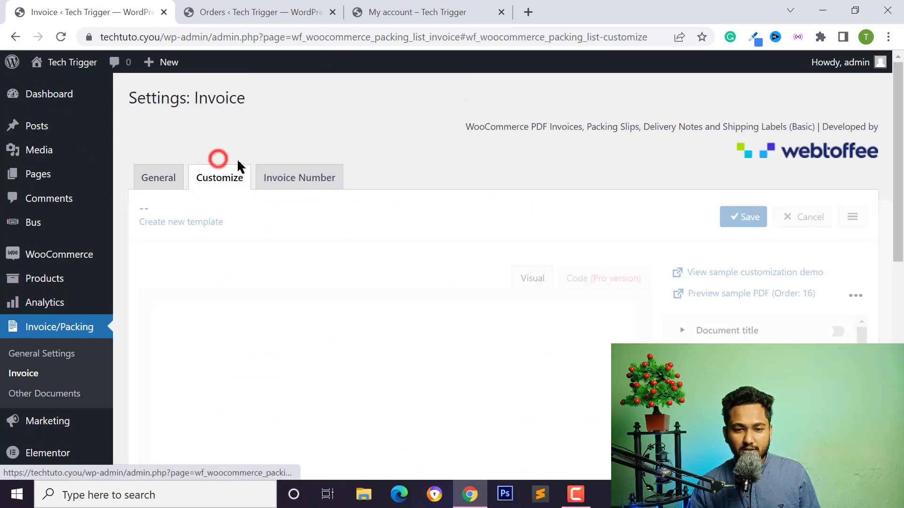
scroll(440, 276, "down", 2)
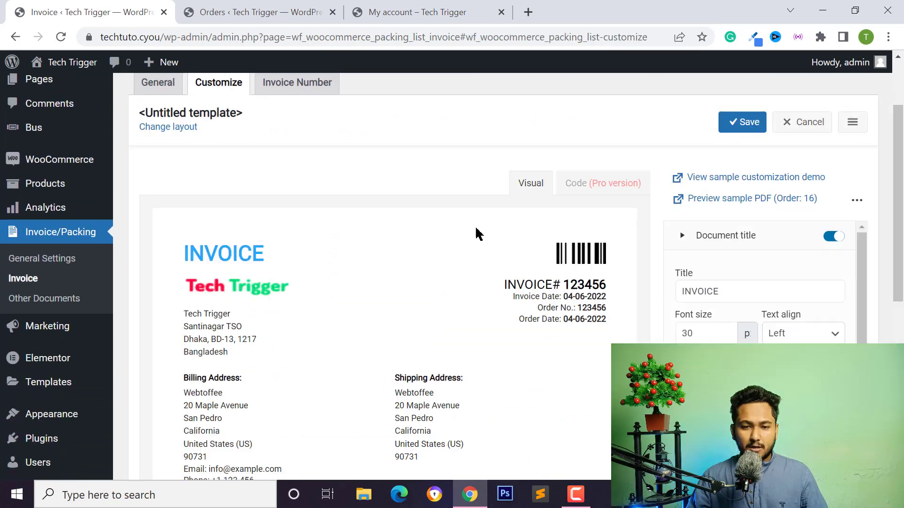
scroll(383, 264, "down", 3)
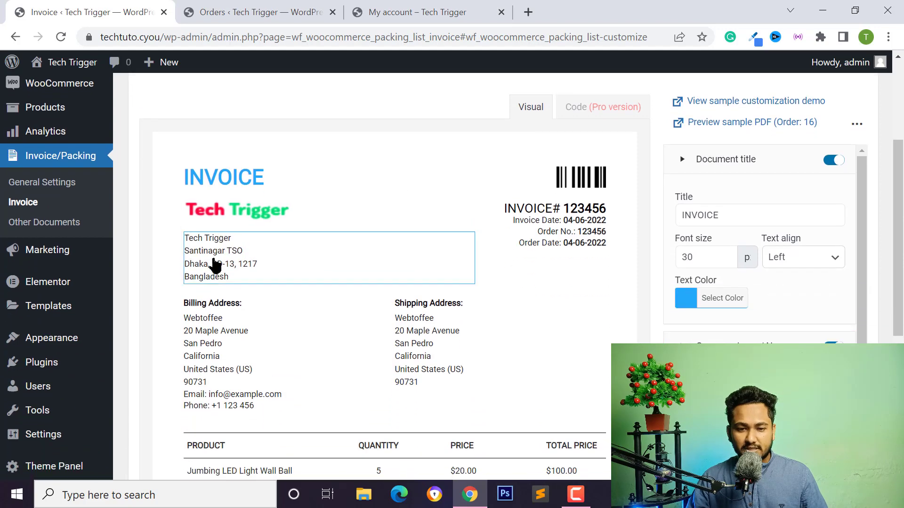
scroll(358, 160, "up", 2)
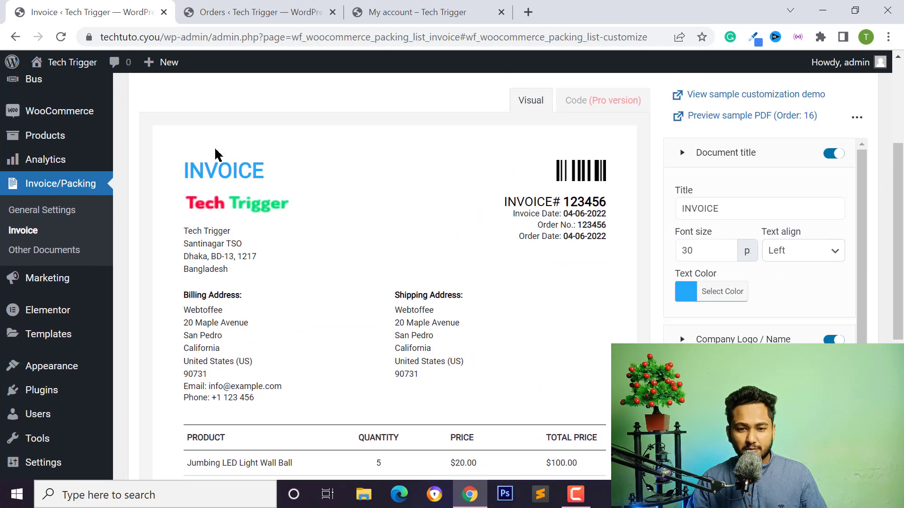
scroll(404, 297, "down", 5)
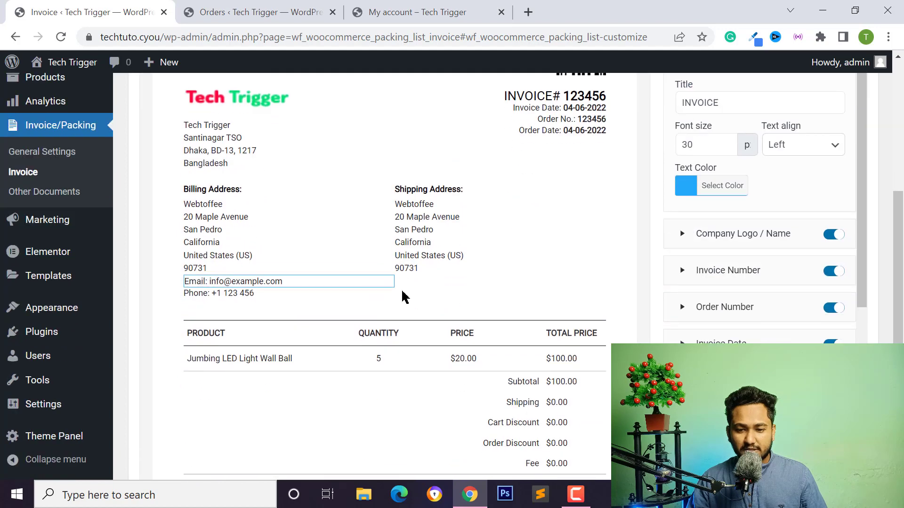
scroll(491, 297, "up", 3)
scroll(491, 297, "up", 1)
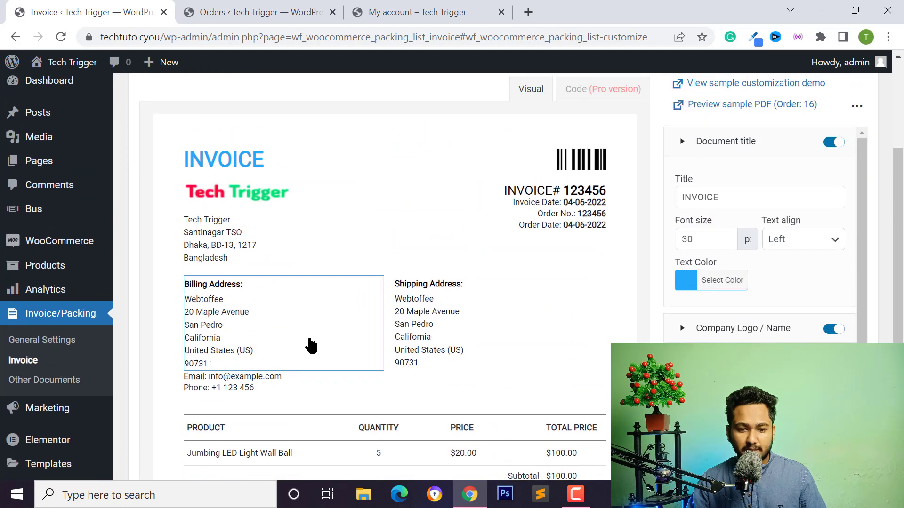
scroll(372, 313, "down", 1)
scroll(372, 313, "down", 1)
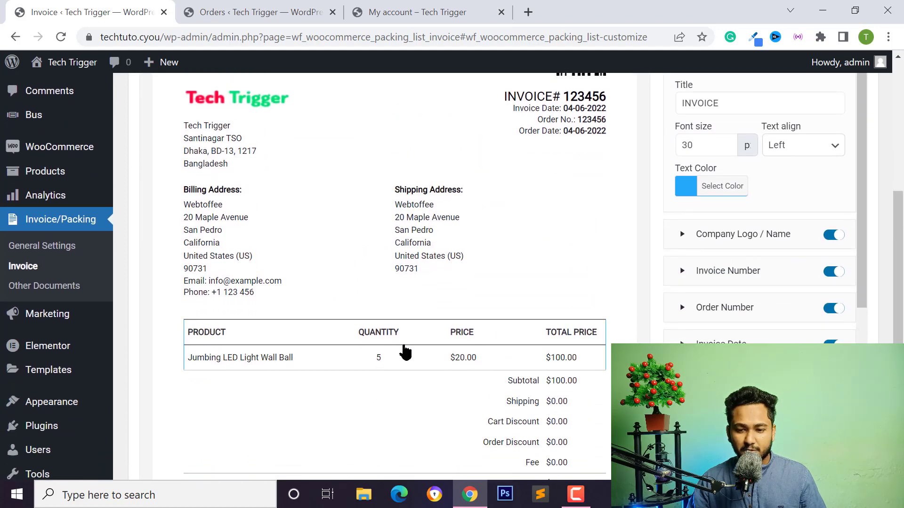
scroll(480, 338, "down", 2)
scroll(619, 332, "up", 6)
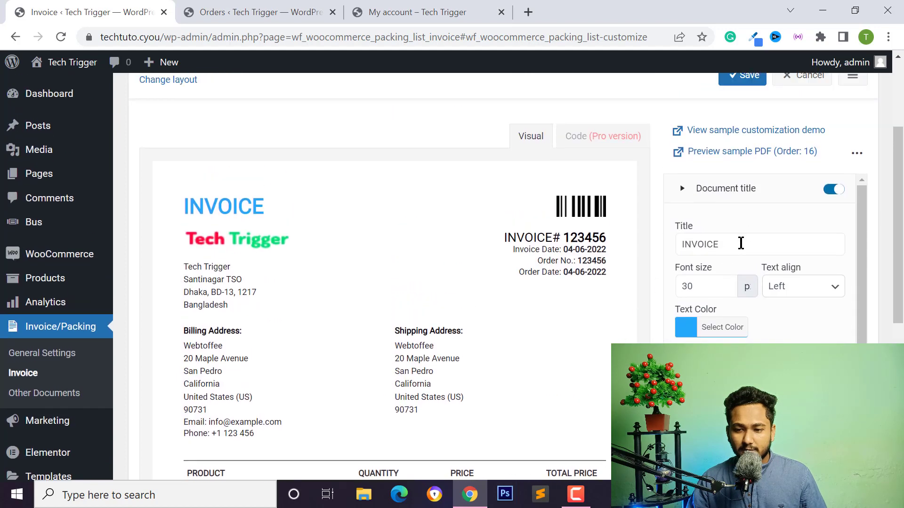
scroll(692, 273, "down", 1)
scroll(679, 323, "up", 1)
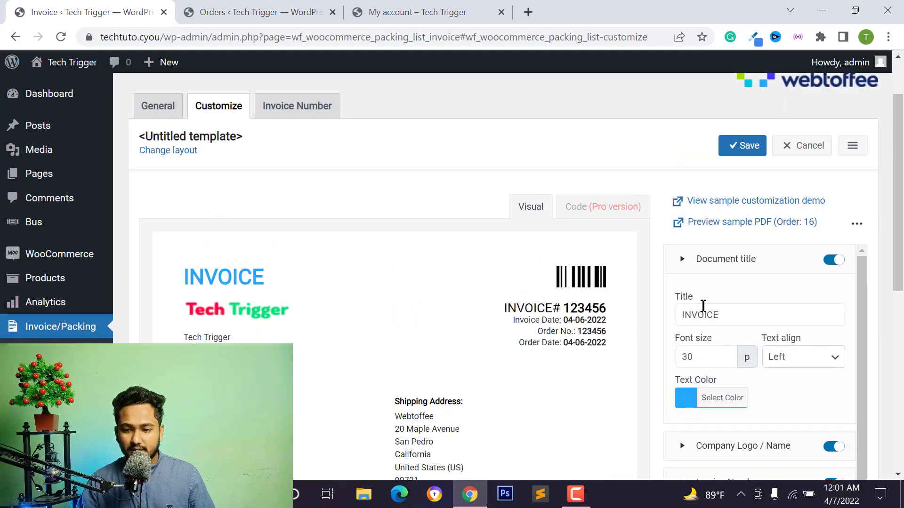
Change the invoice title to TICKET in red (#ff2323) and select the company logo.
double_click(702, 307)
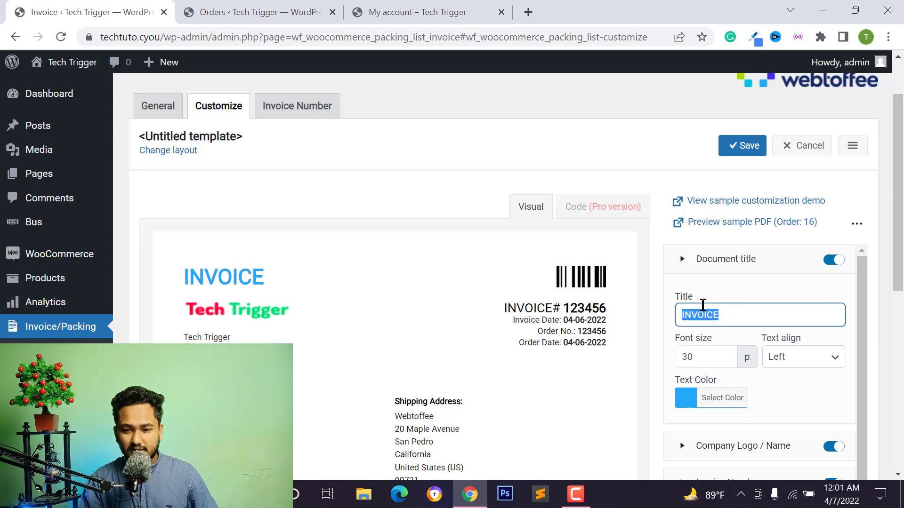
type("TICKET")
left_click(685, 393)
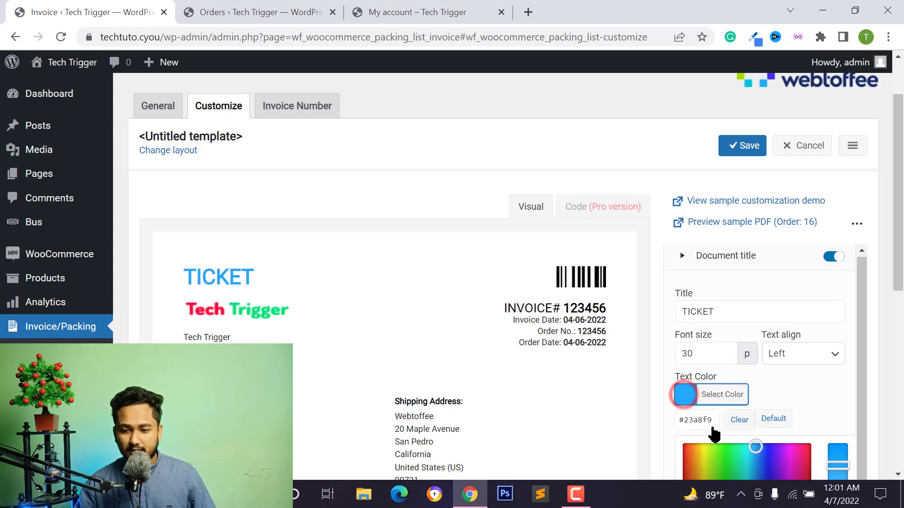
scroll(734, 424, "down", 1)
left_click_drag(749, 414, 679, 376)
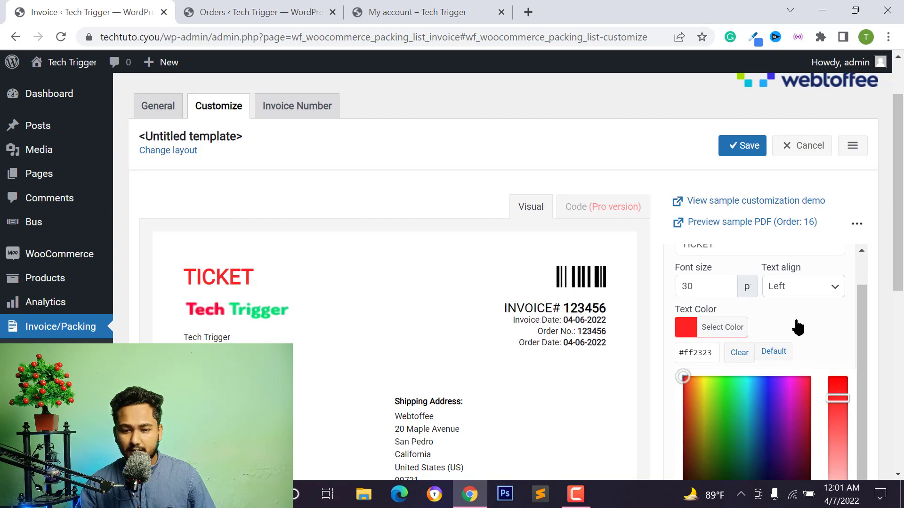
left_click(228, 316)
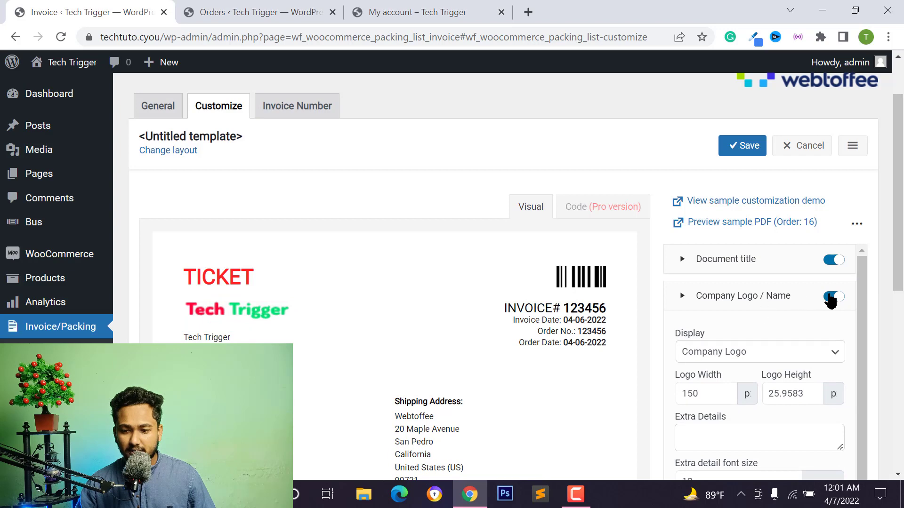
Switch off the Company Logo / Name section in the invoice template.
left_click(830, 296)
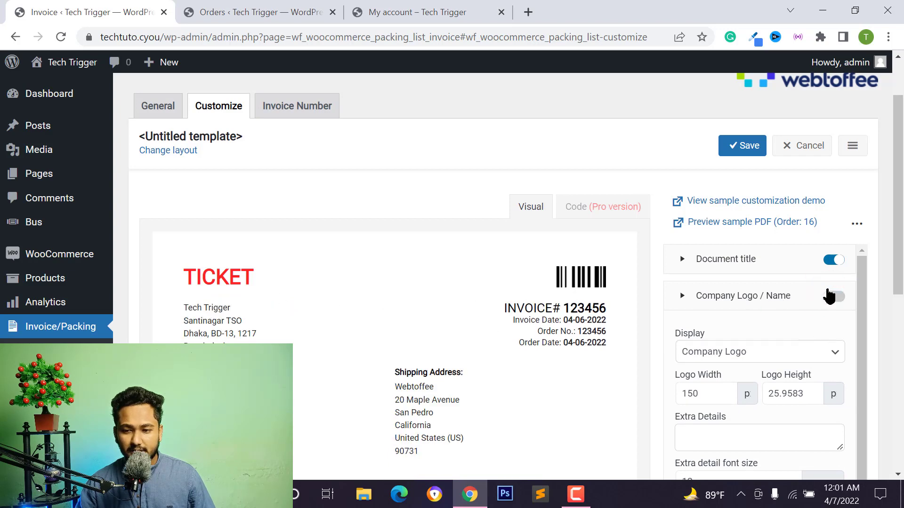
scroll(742, 352, "down", 1)
scroll(730, 355, "up", 1)
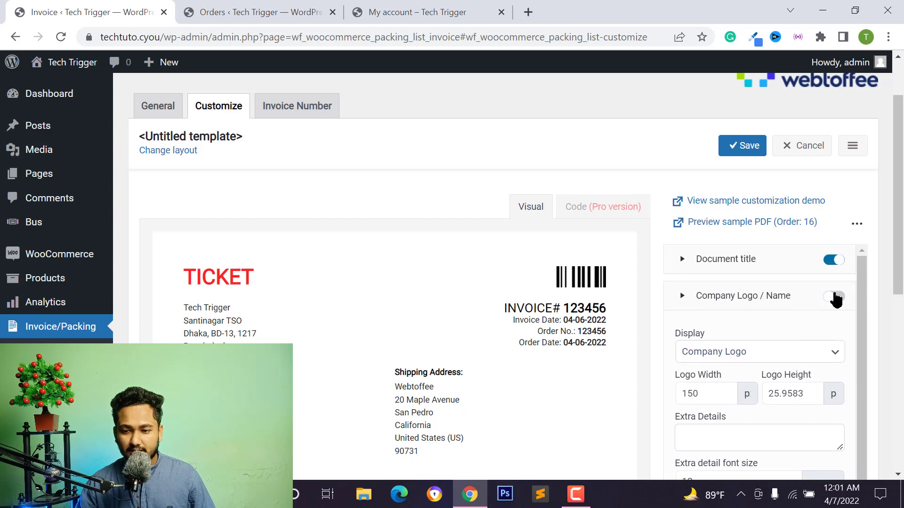
left_click(834, 261)
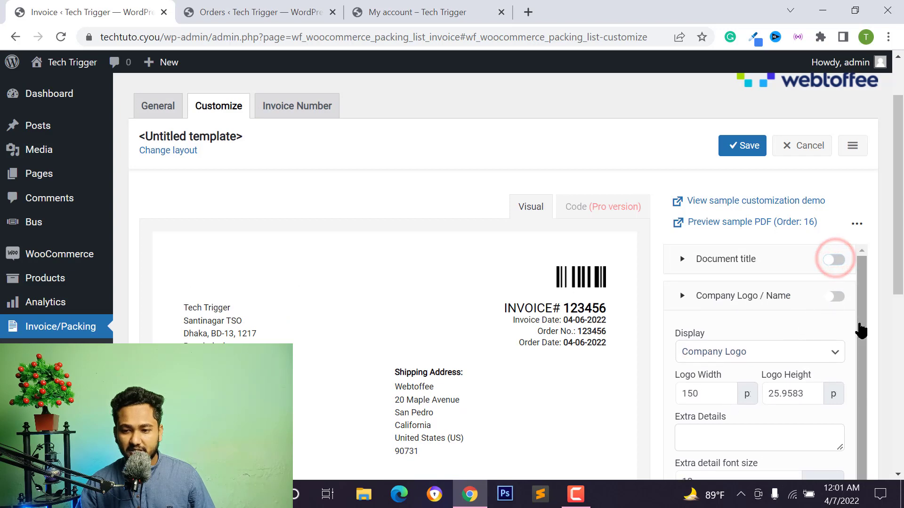
left_click(835, 297)
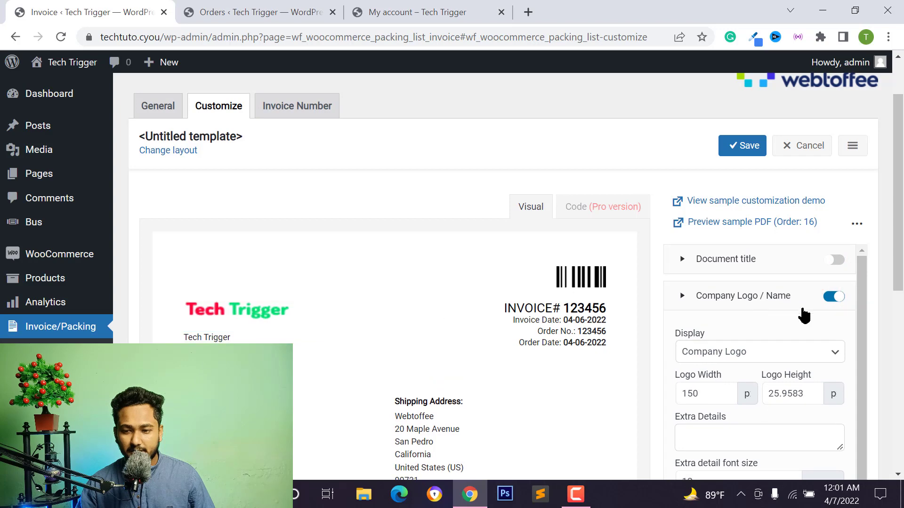
left_click(834, 297)
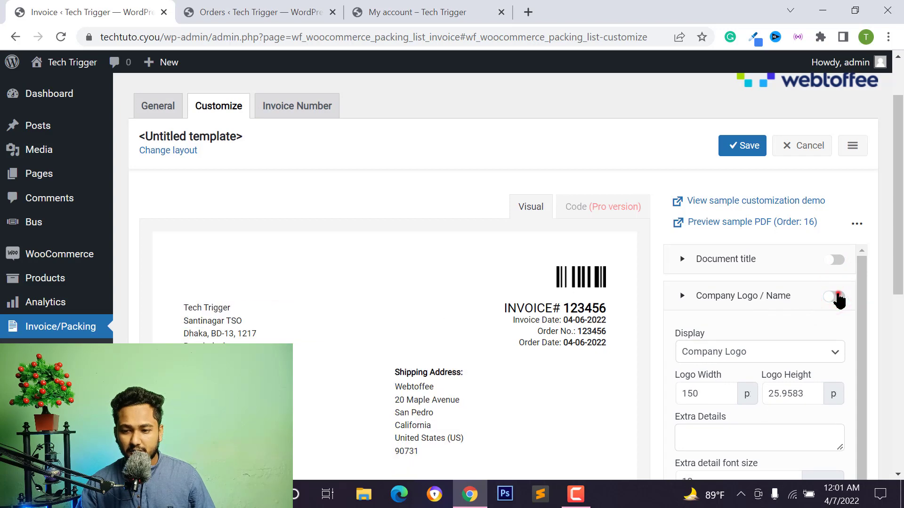
left_click(836, 298)
left_click(831, 300)
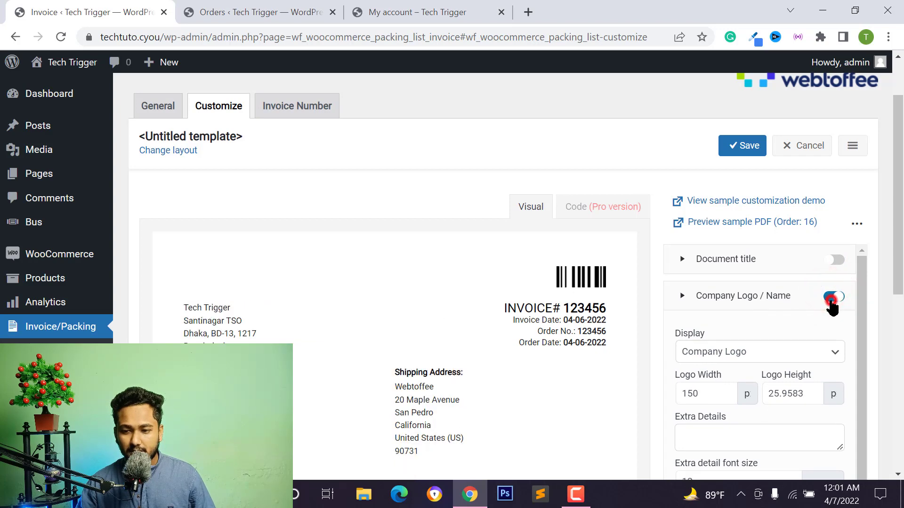
Re-enable the document title and change it to BUS TICKET.
left_click(837, 259)
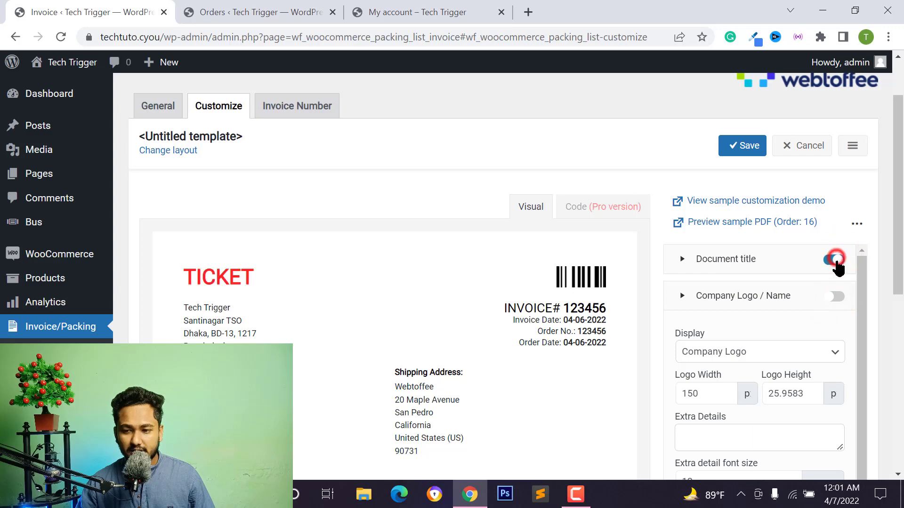
left_click(683, 261)
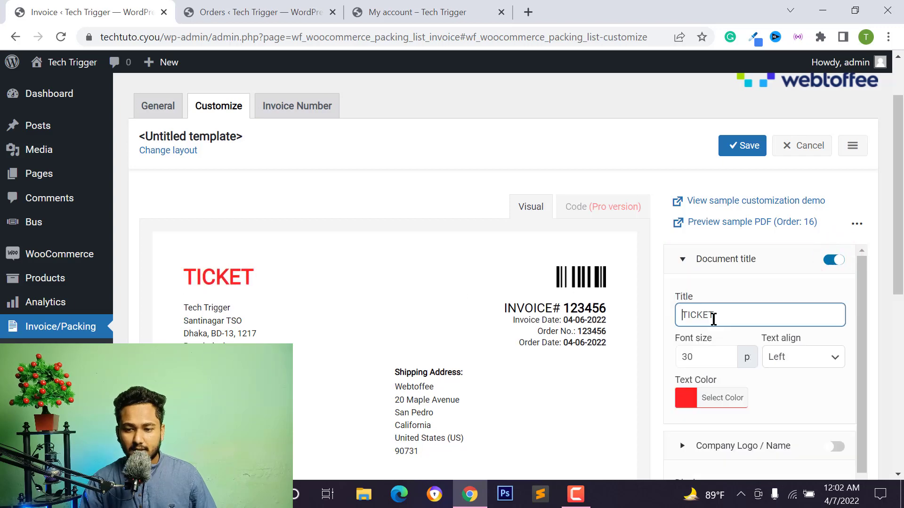
type("BUS")
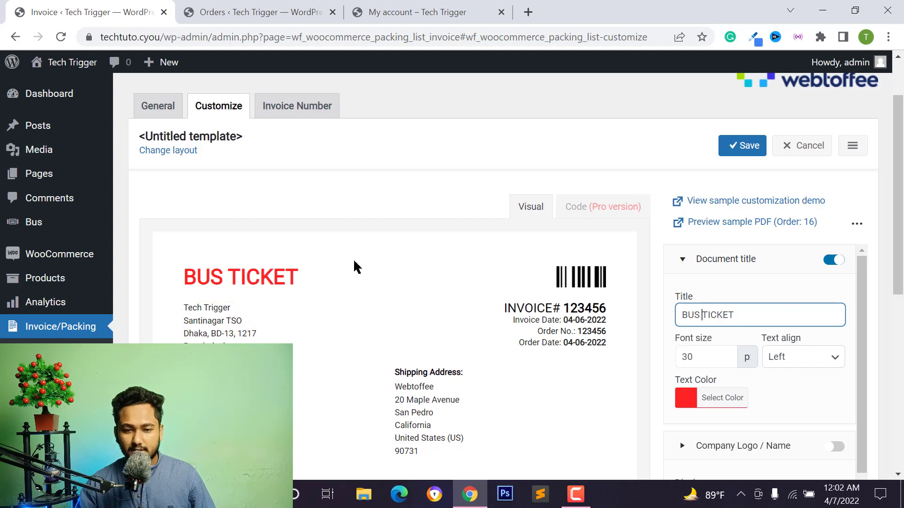
Turn off the Shipping Address toggle, leaving the billing address and product table.
scroll(742, 317, "down", 3)
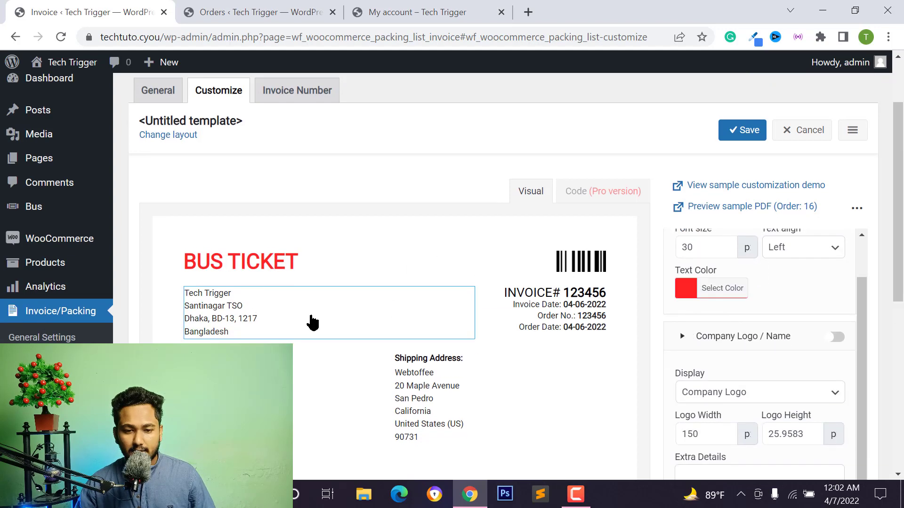
scroll(311, 323, "down", 1)
scroll(753, 347, "down", 2)
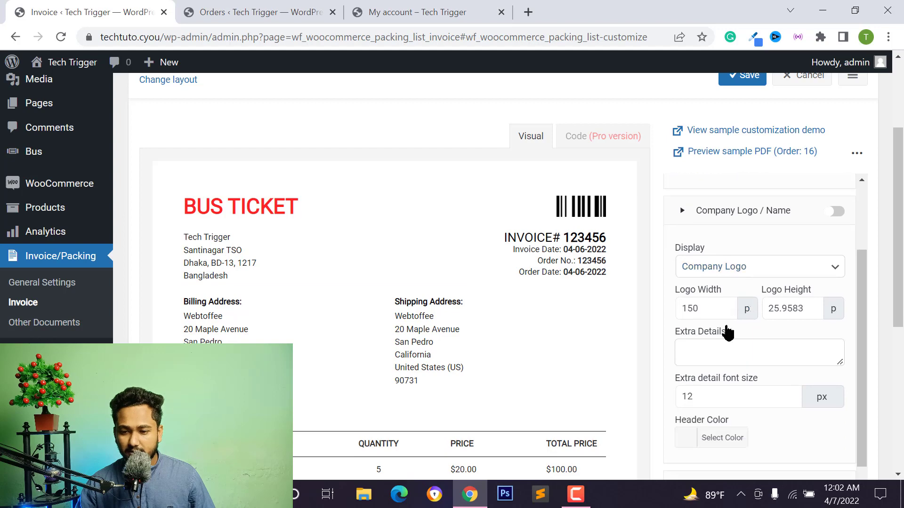
scroll(728, 333, "down", 5)
scroll(801, 321, "down", 8)
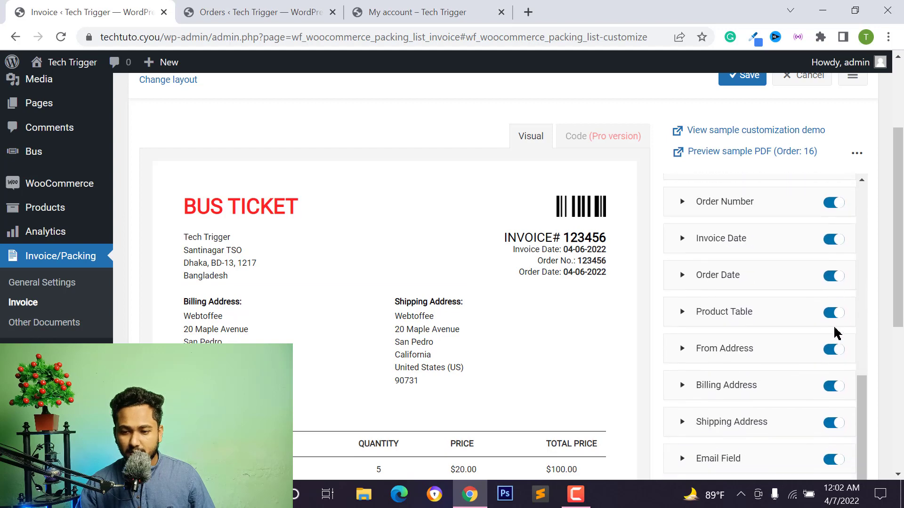
scroll(734, 329, "down", 3)
scroll(735, 329, "up", 3)
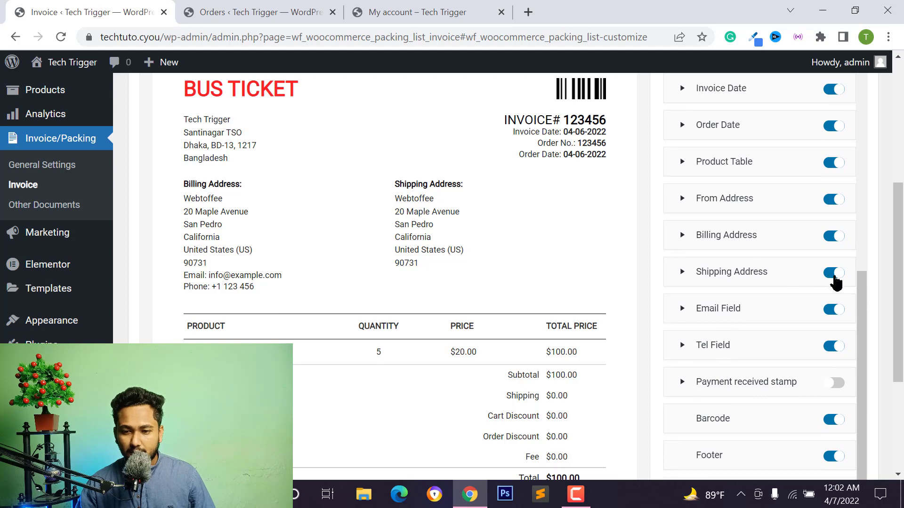
left_click(833, 273)
scroll(791, 297, "up", 1)
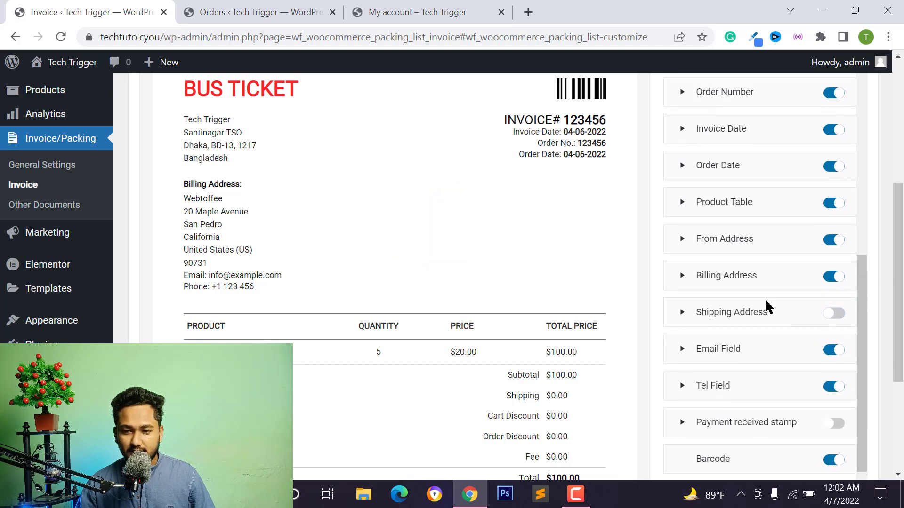
scroll(490, 279, "up", 1)
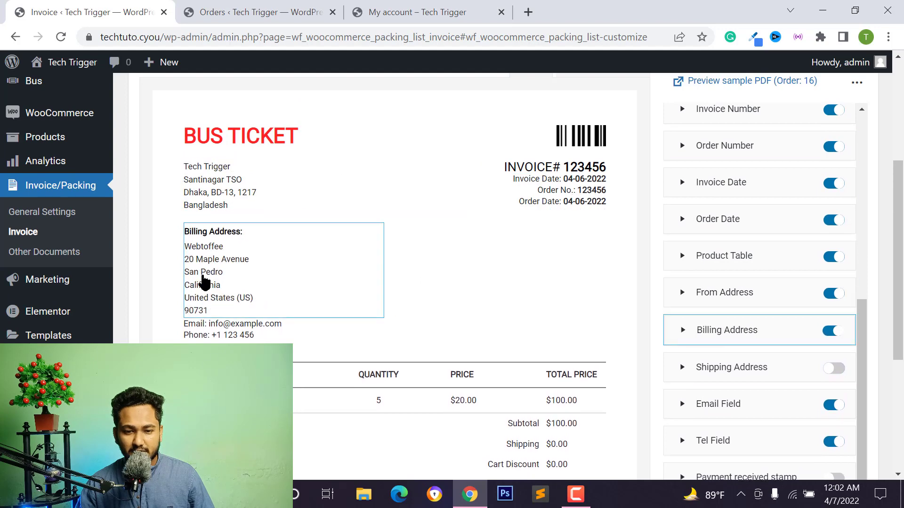
scroll(748, 312, "down", 2)
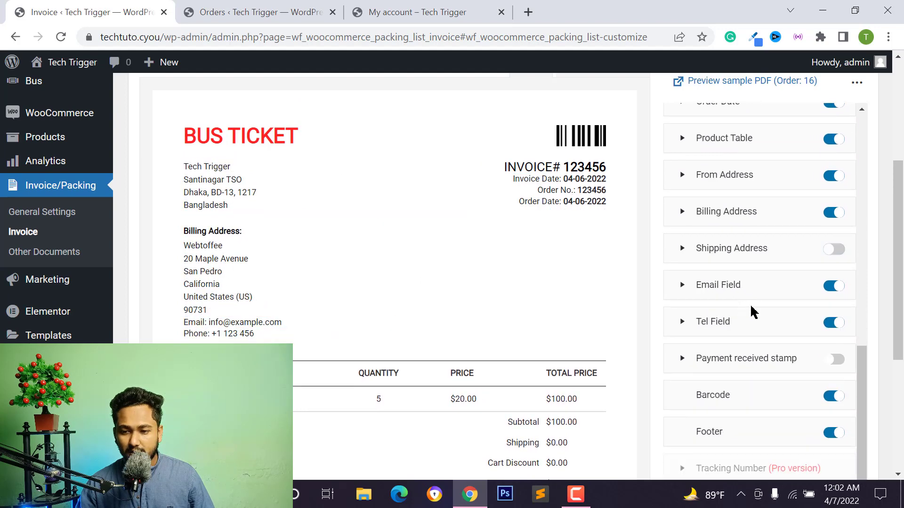
scroll(751, 320, "down", 4)
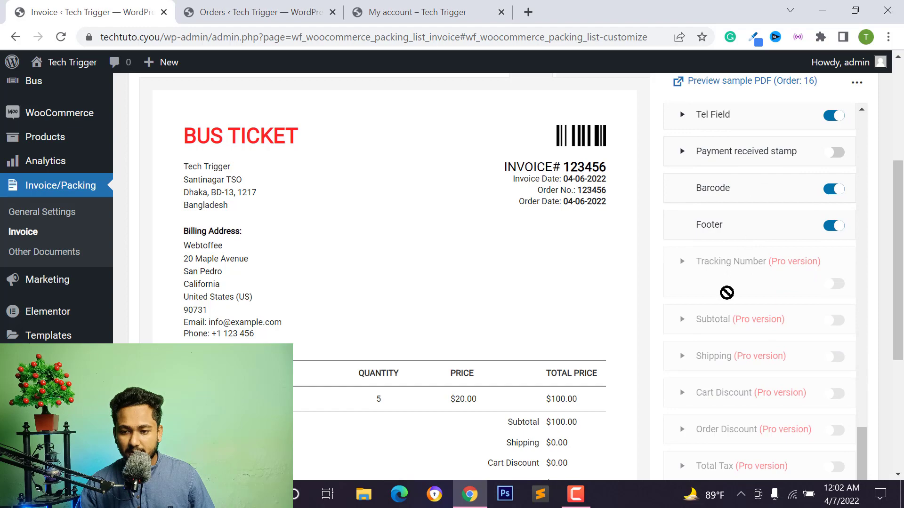
scroll(748, 278, "up", 2)
scroll(749, 264, "down", 2)
scroll(649, 363, "down", 5)
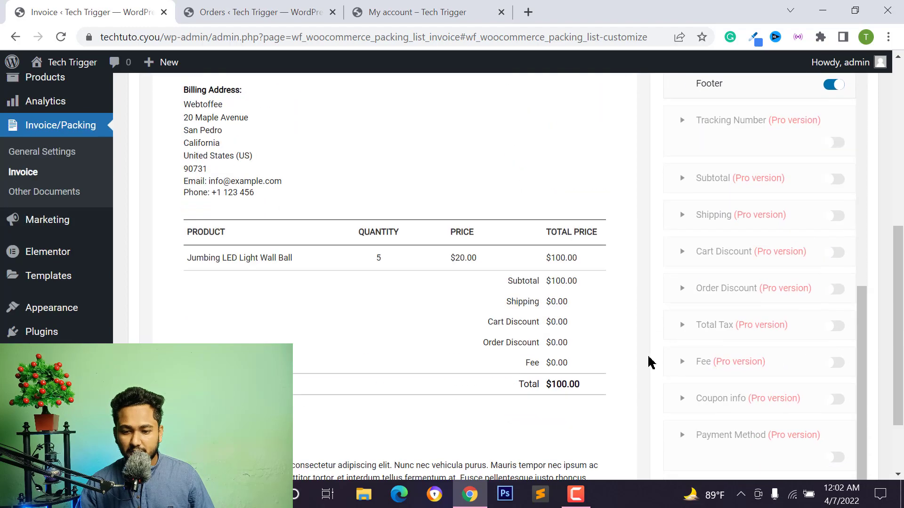
scroll(731, 325, "up", 7)
scroll(731, 326, "up", 5)
scroll(571, 329, "up", 5)
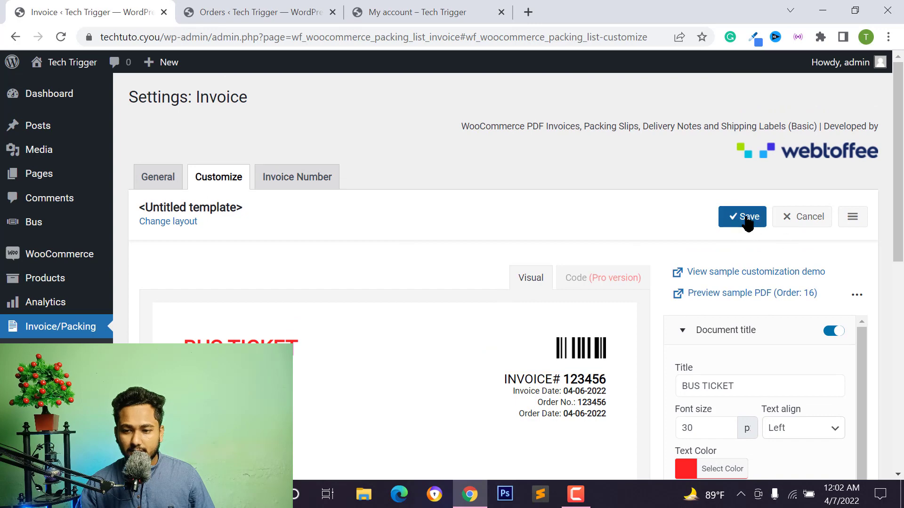
Save the customized invoice as a template named 'ticket'.
left_click(747, 221)
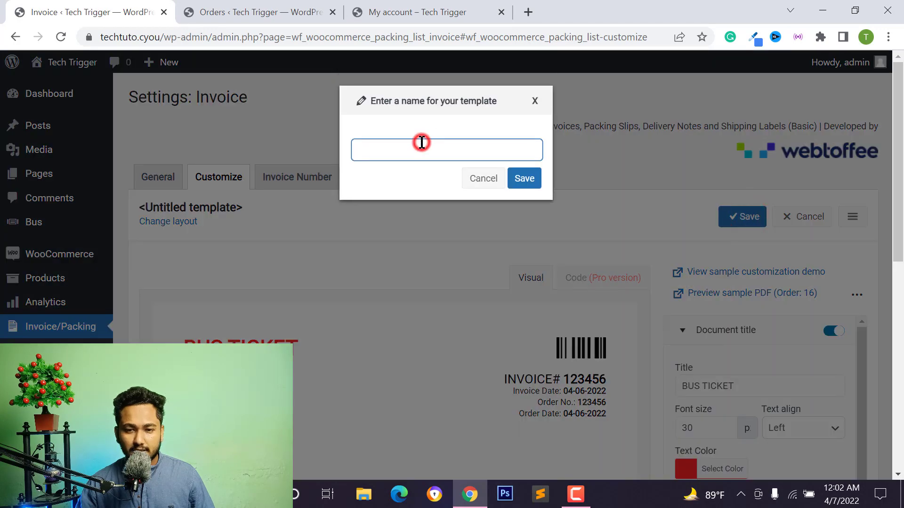
type("ticket")
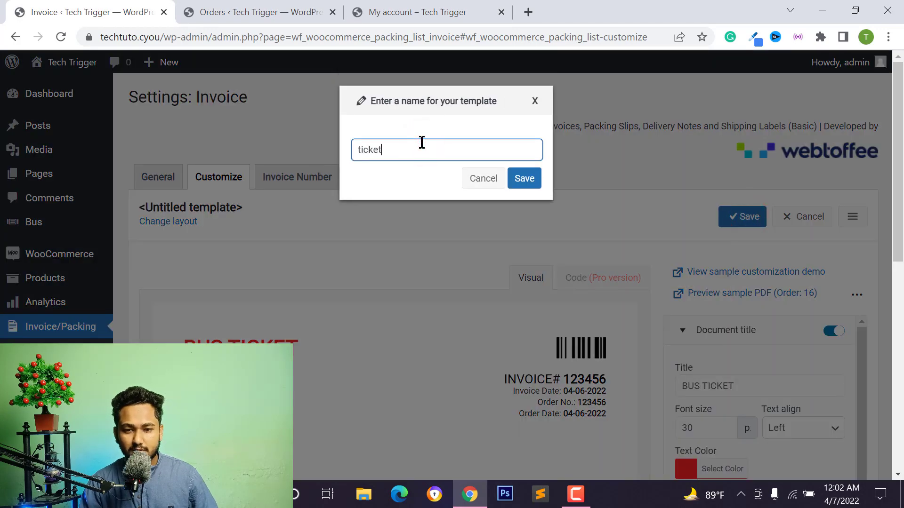
left_click(536, 181)
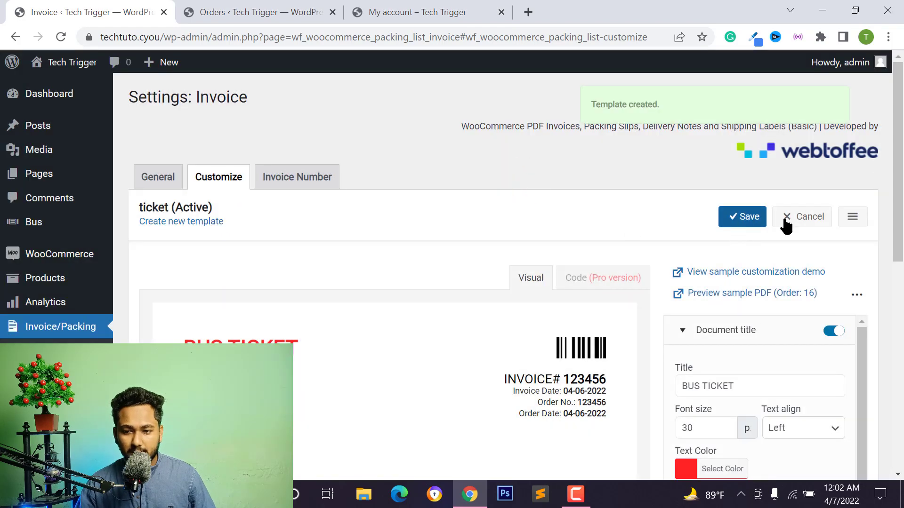
Save the General invoice settings with Update Settings.
left_click(160, 176)
scroll(670, 202, "down", 7)
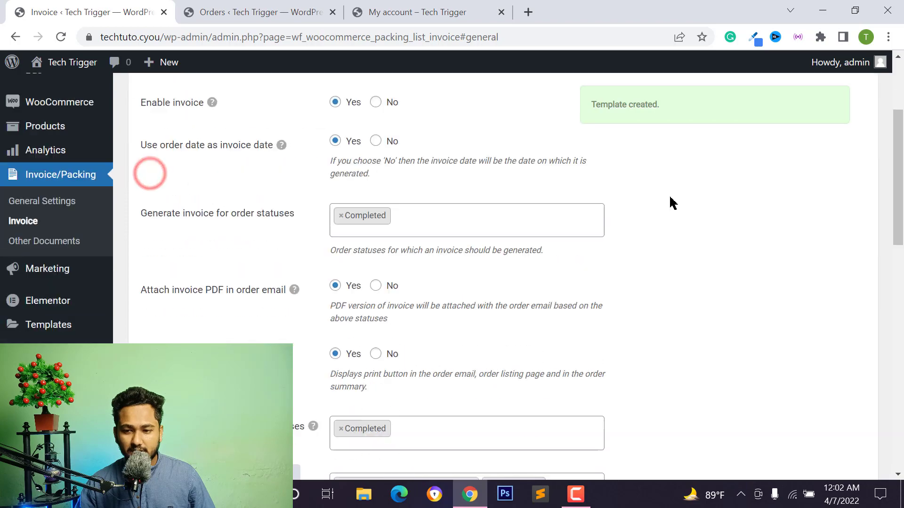
scroll(758, 291, "down", 10)
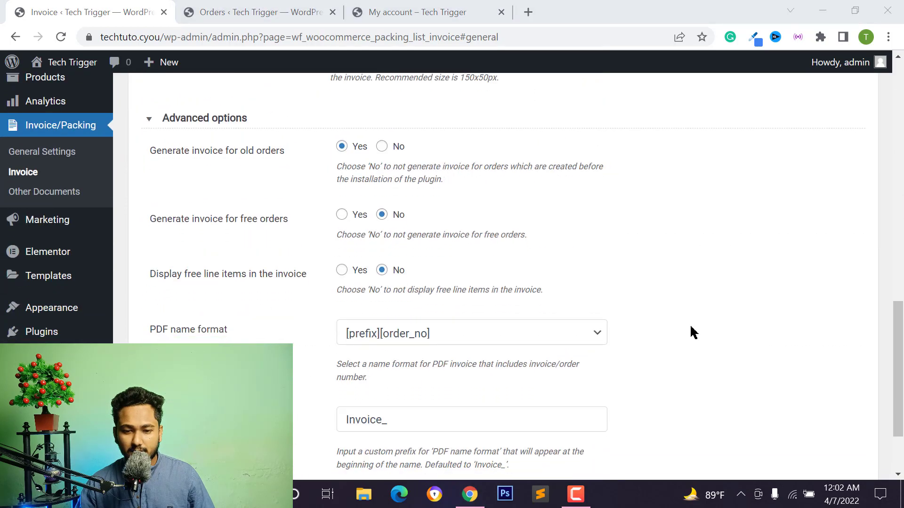
left_click(791, 412)
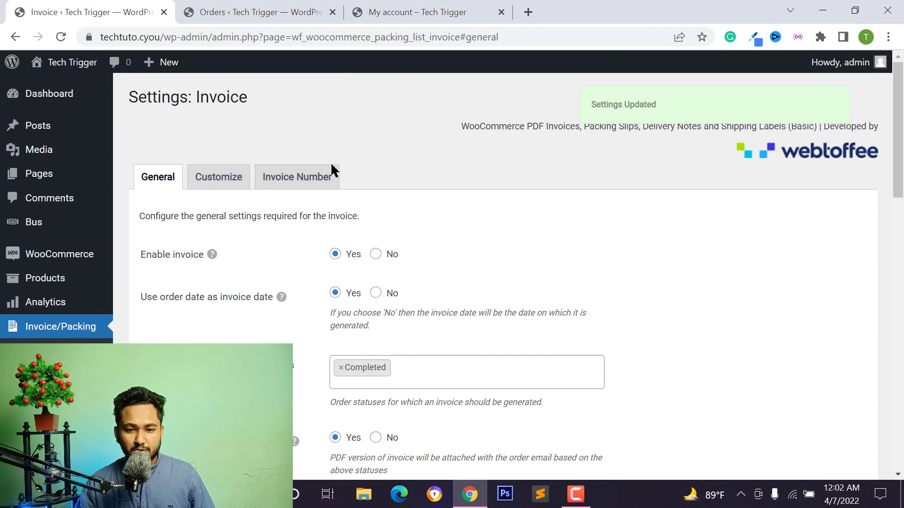
Copy the site address and open its My account page in a private browser window.
mouse_move(162, 62)
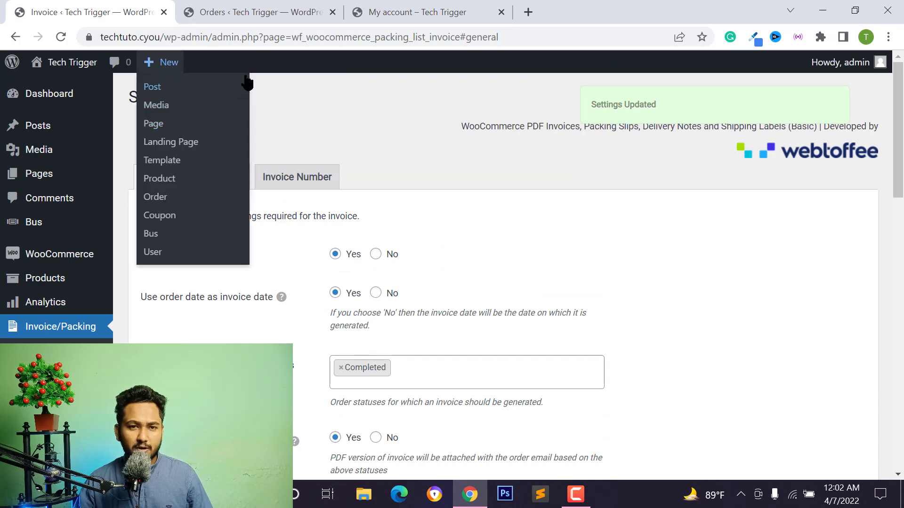
left_click(246, 12)
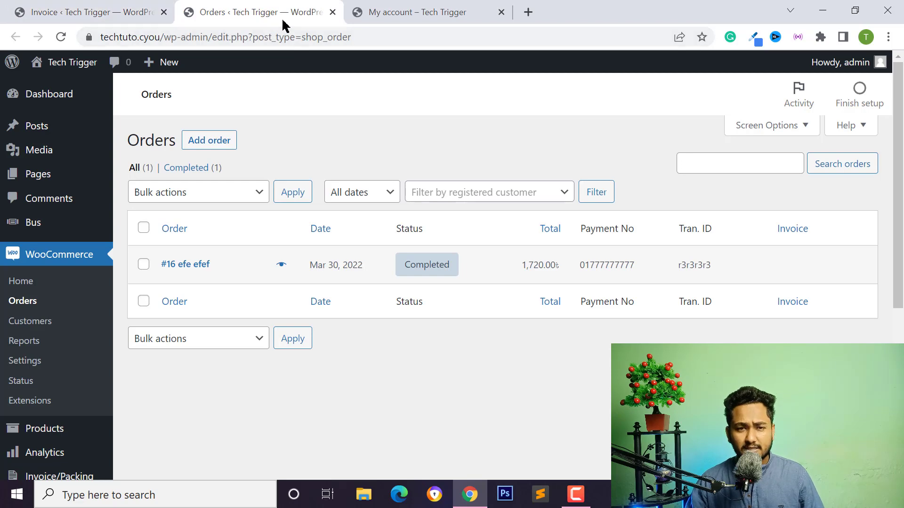
left_click(439, 17)
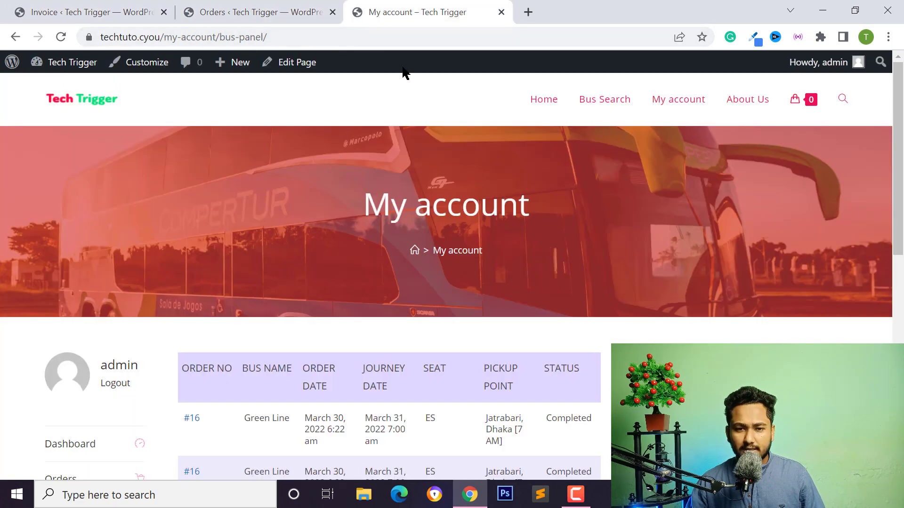
double_click(160, 37)
key("ctrl+c")
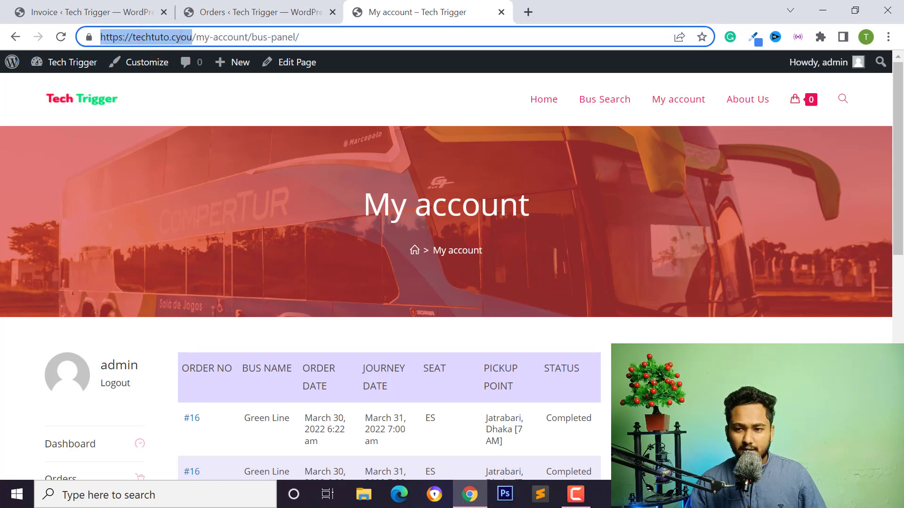
left_click(887, 37)
left_click(780, 90)
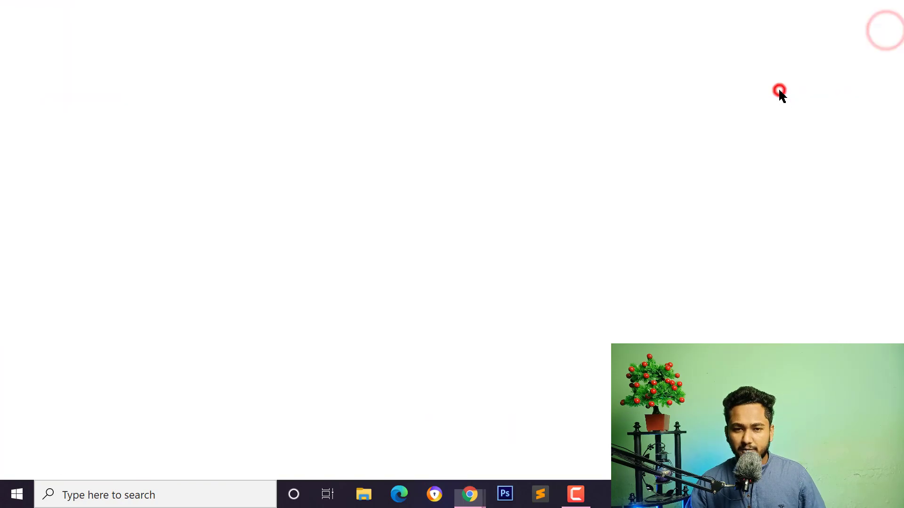
key("ctrl+v")
key("Return")
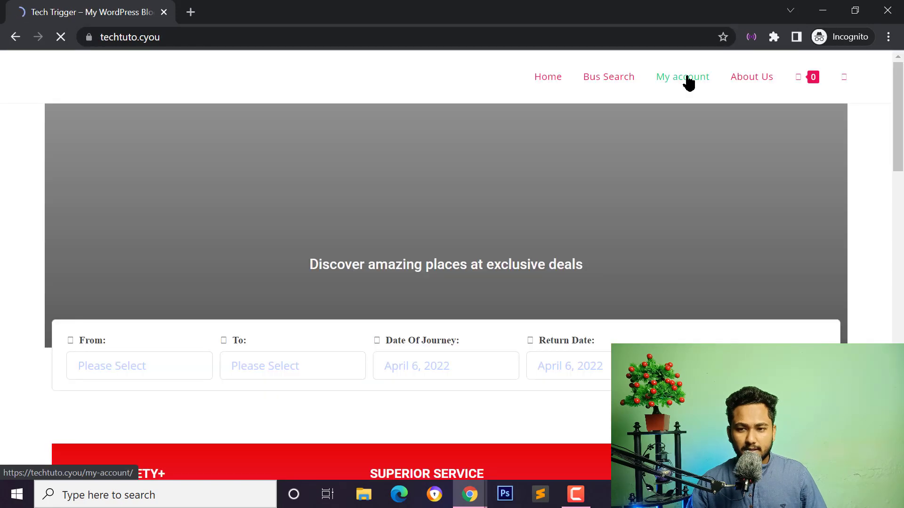
left_click(678, 77)
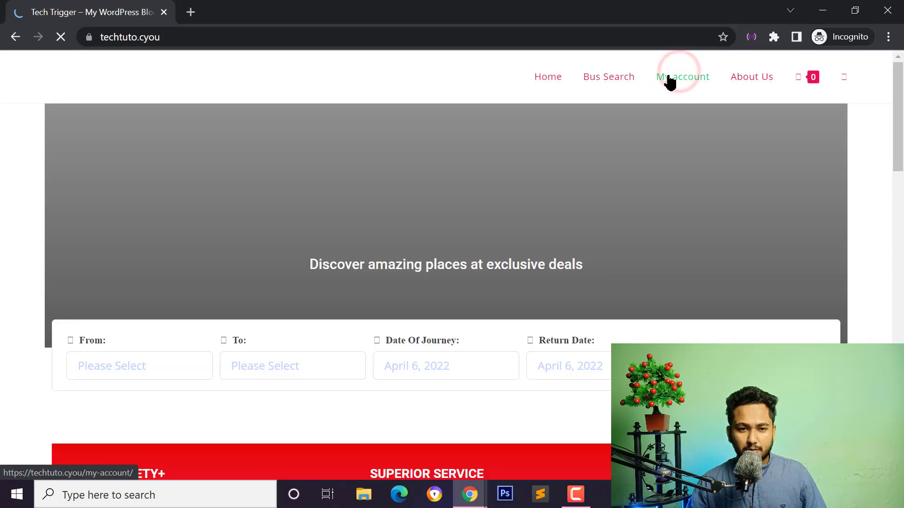
mouse_move(470, 495)
left_click(363, 430)
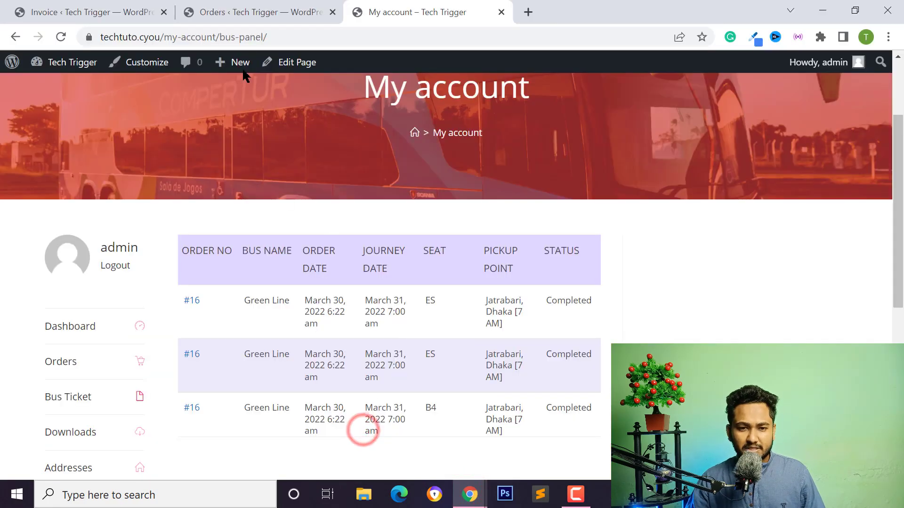
Return to the admin and open the All Bus list showing Green Line.
left_click(232, 10)
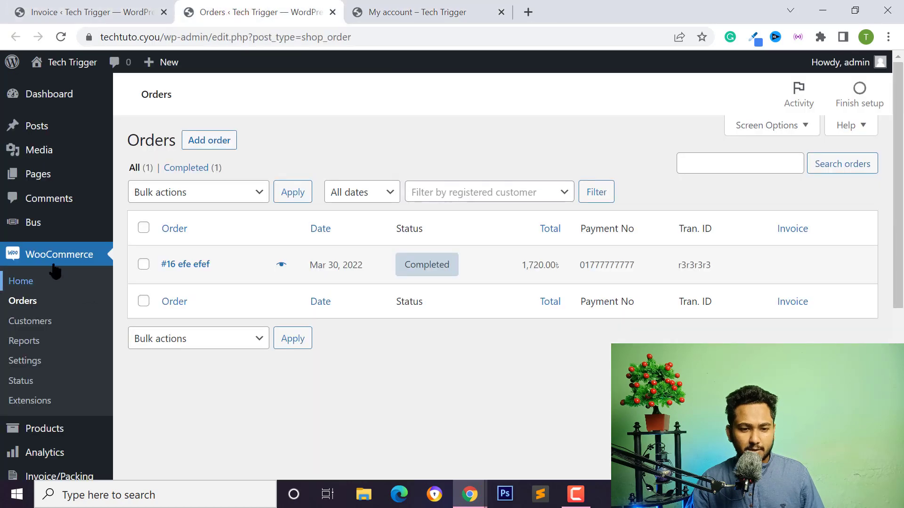
left_click(87, 11)
left_click(248, 8)
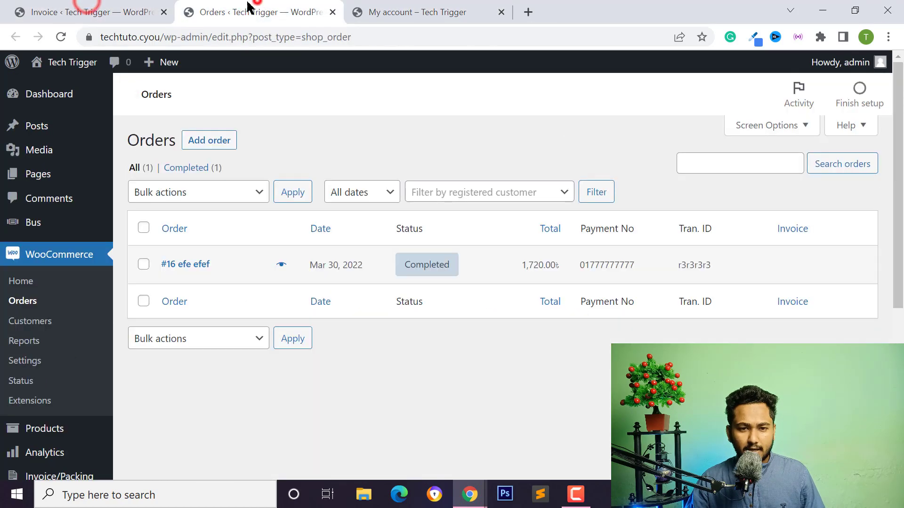
mouse_move(33, 222)
left_click(135, 227)
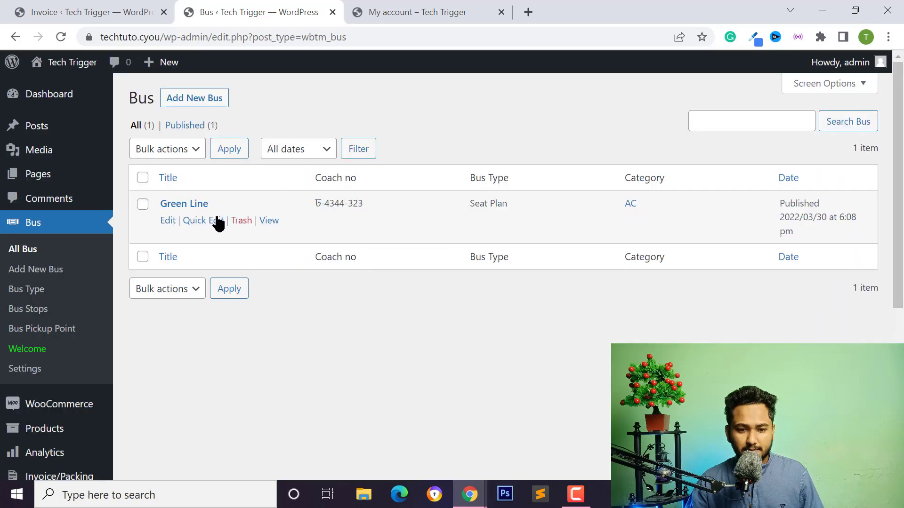
Edit the Green Line bus and cut the value out of its Coach No field.
mouse_move(308, 200)
left_mouse_down()
mouse_move(377, 204)
mouse_move(307, 200)
mouse_move(315, 201)
left_mouse_up()
left_click(379, 203)
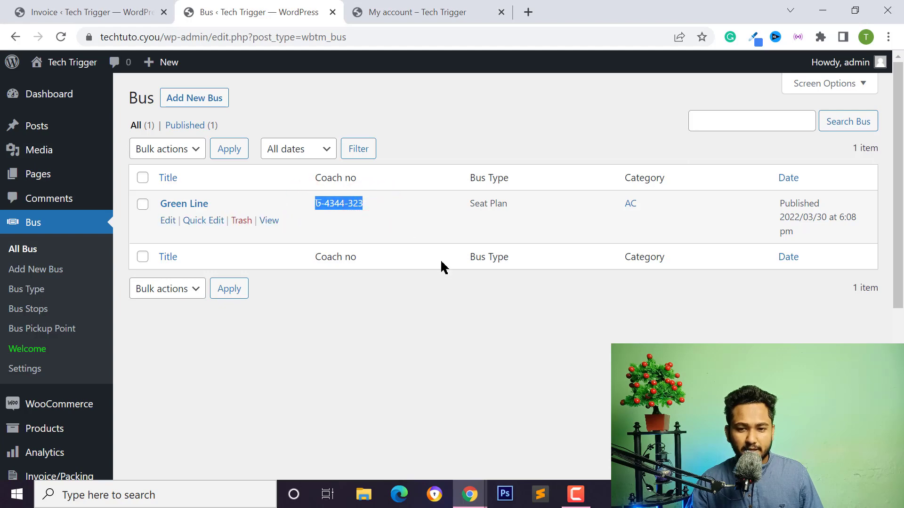
left_click(165, 221)
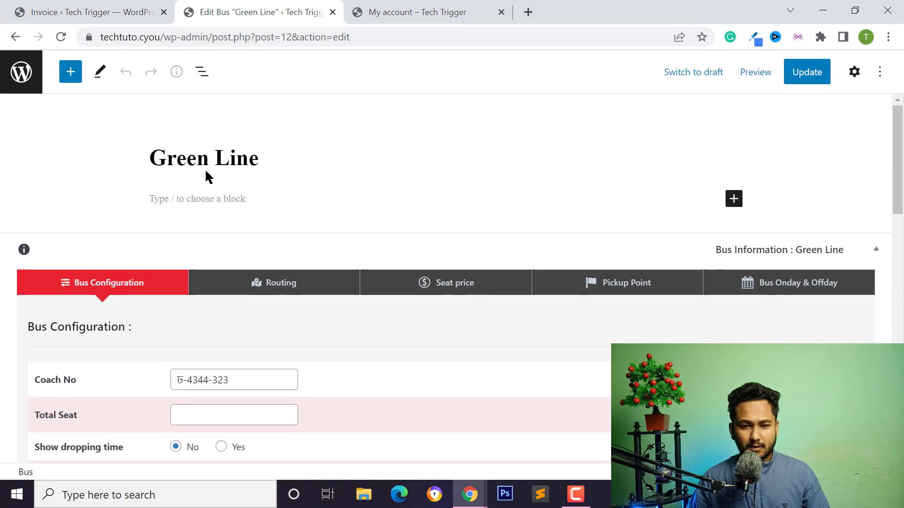
scroll(268, 222, "down", 3)
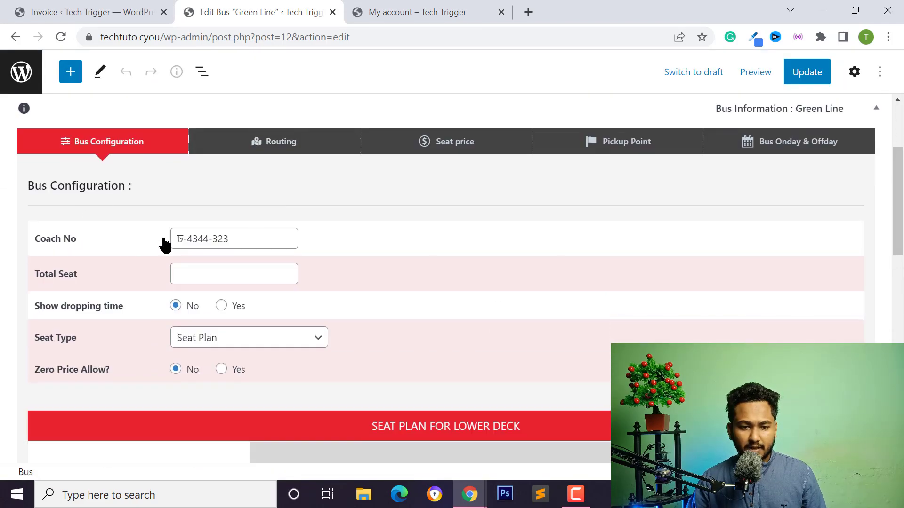
triple_click(200, 244)
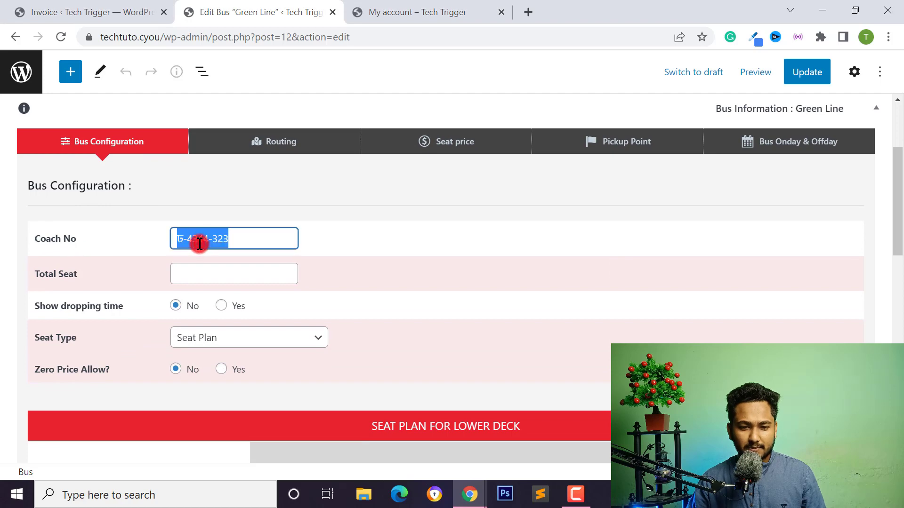
right_click(210, 241)
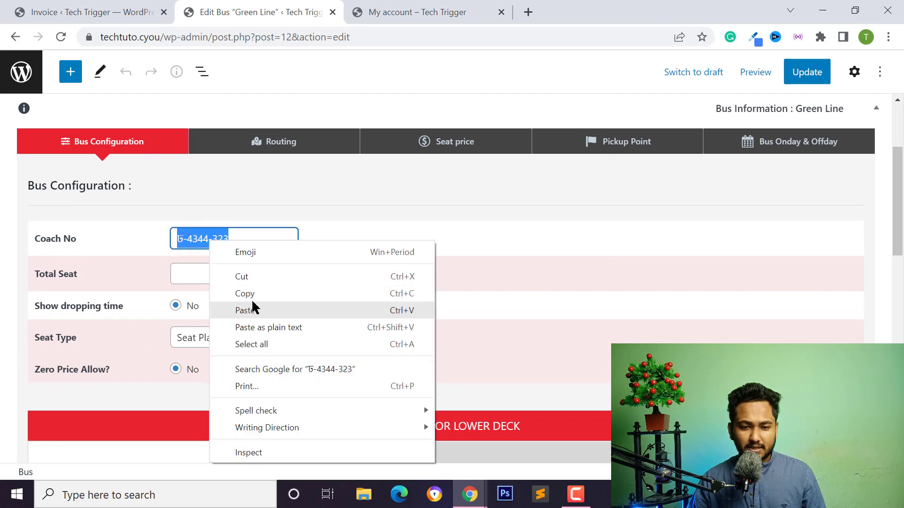
left_click(248, 277)
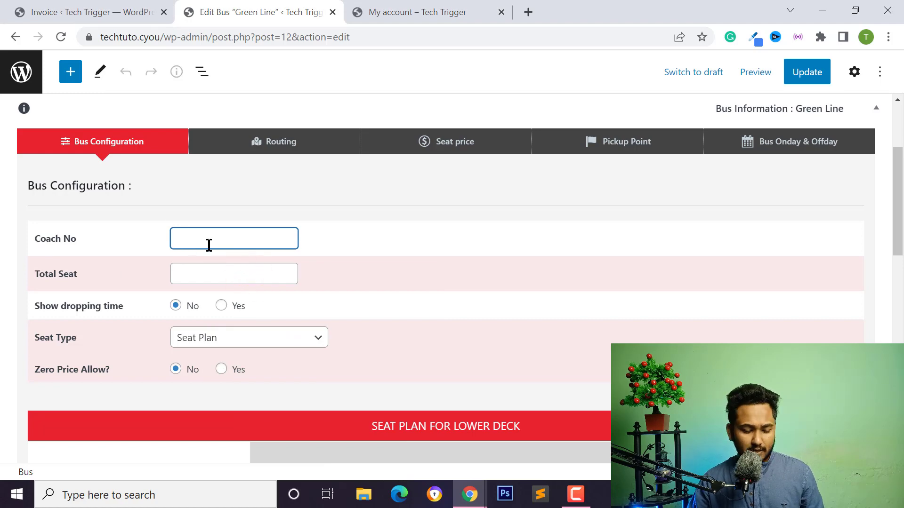
Append '|' and the coach number to the Green Line title and update the bus.
scroll(207, 254, "up", 3)
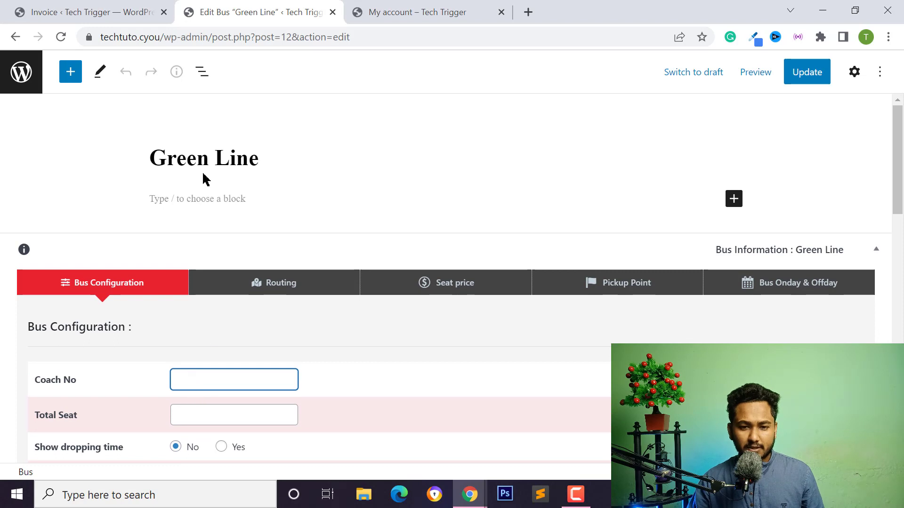
left_click(266, 163)
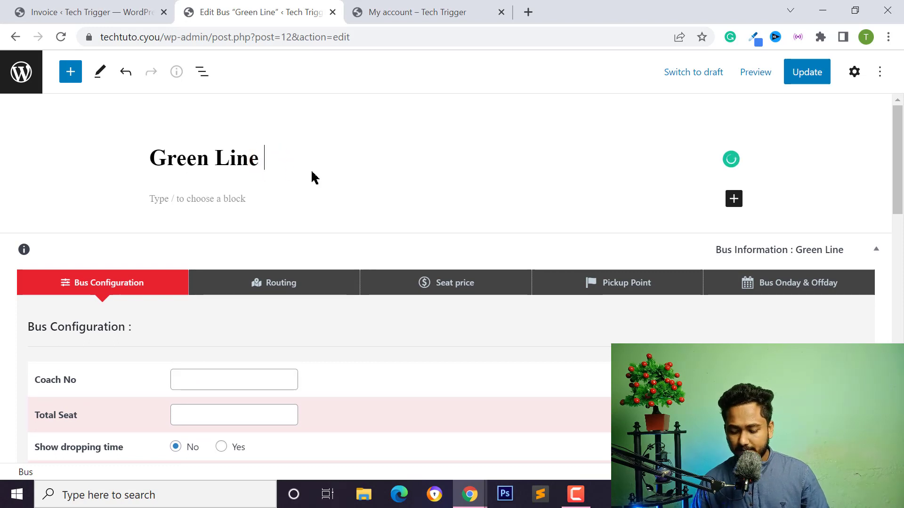
type("|")
key("ctrl+v")
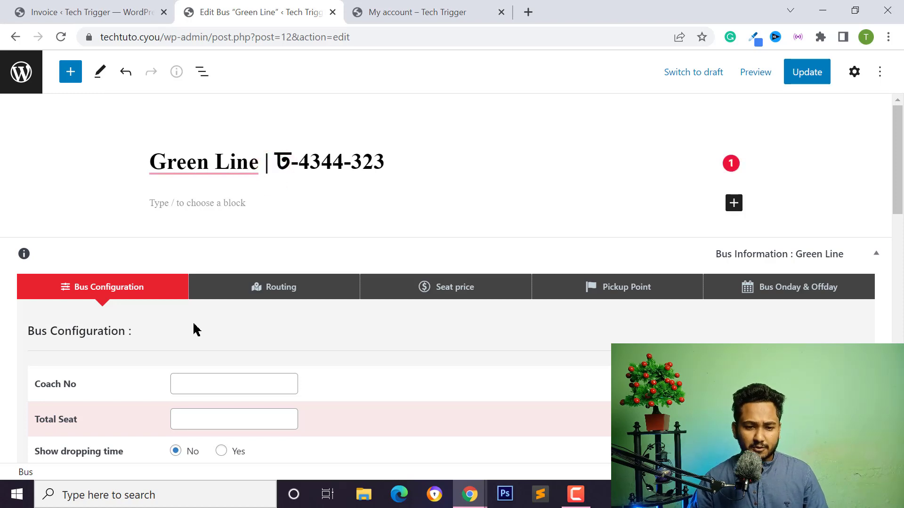
scroll(196, 329, "down", 3)
scroll(207, 276, "up", 3)
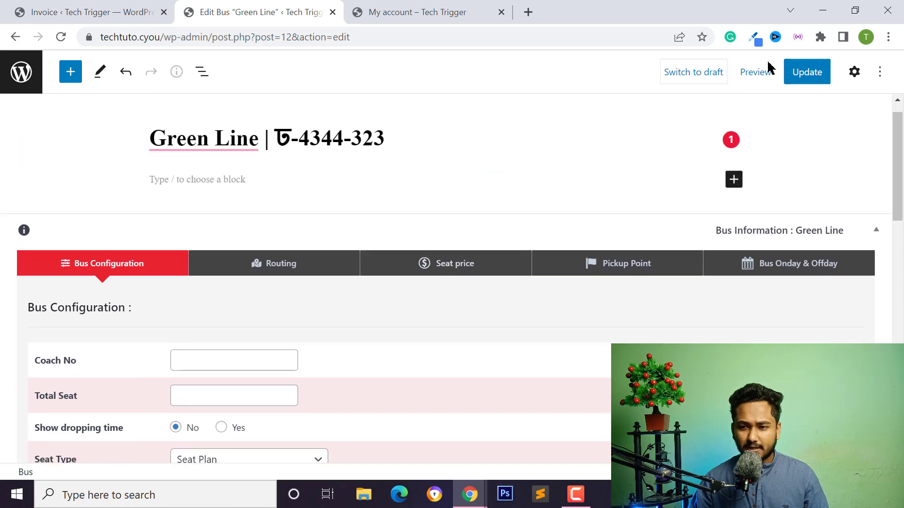
left_click(802, 78)
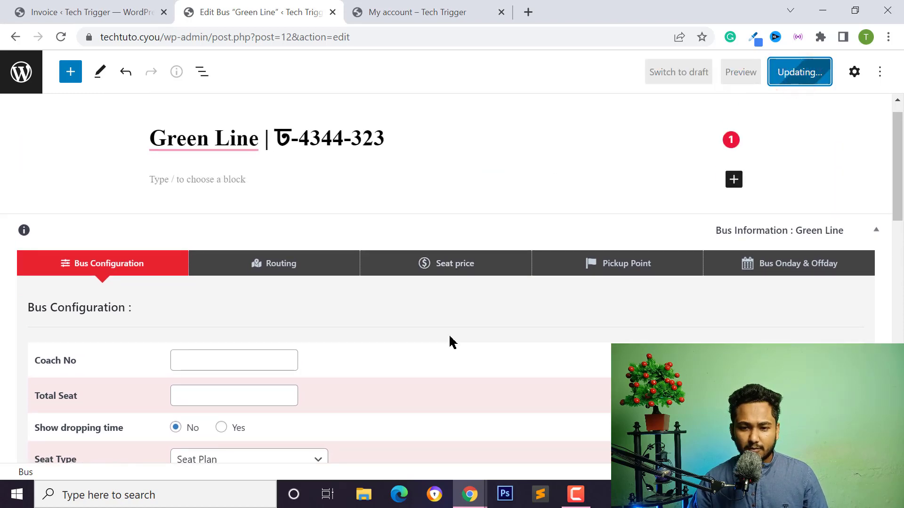
Glance over the other browser tabs and return to the admin bus list.
left_click(433, 11)
left_click(306, 10)
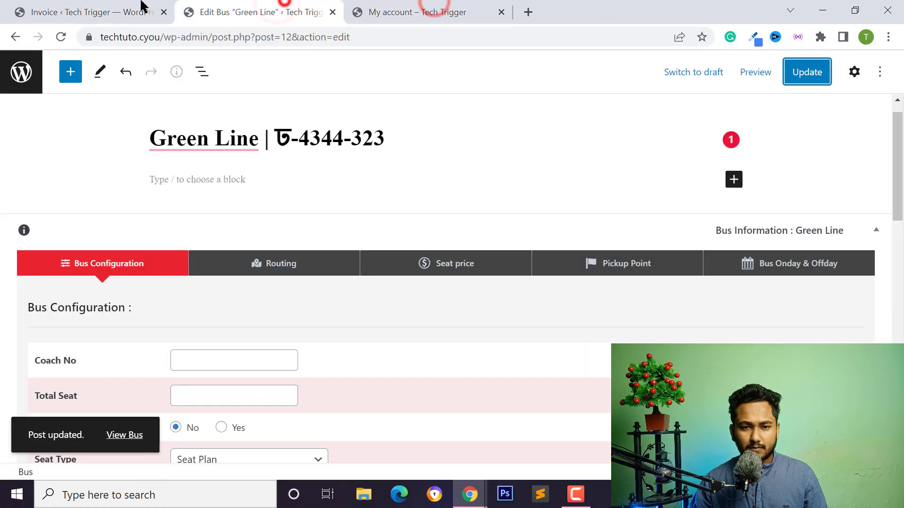
left_click(123, 11)
left_click(236, 10)
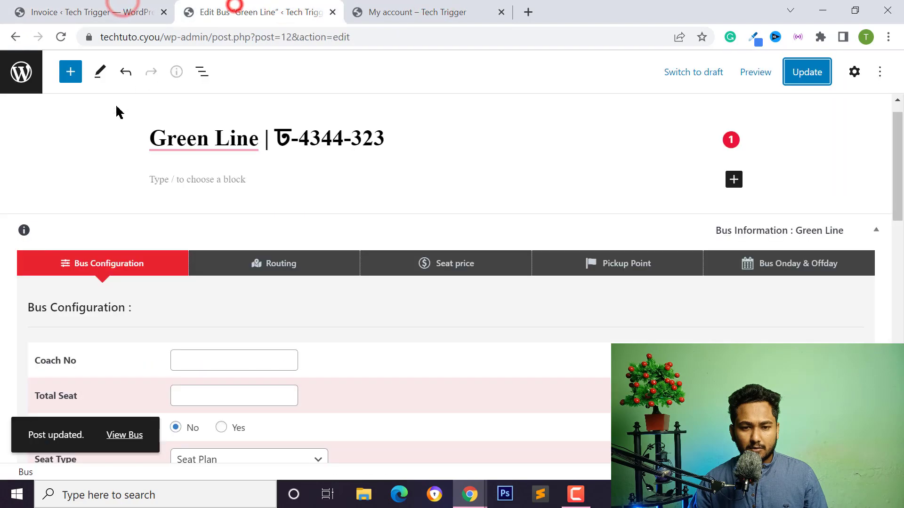
left_click(21, 71)
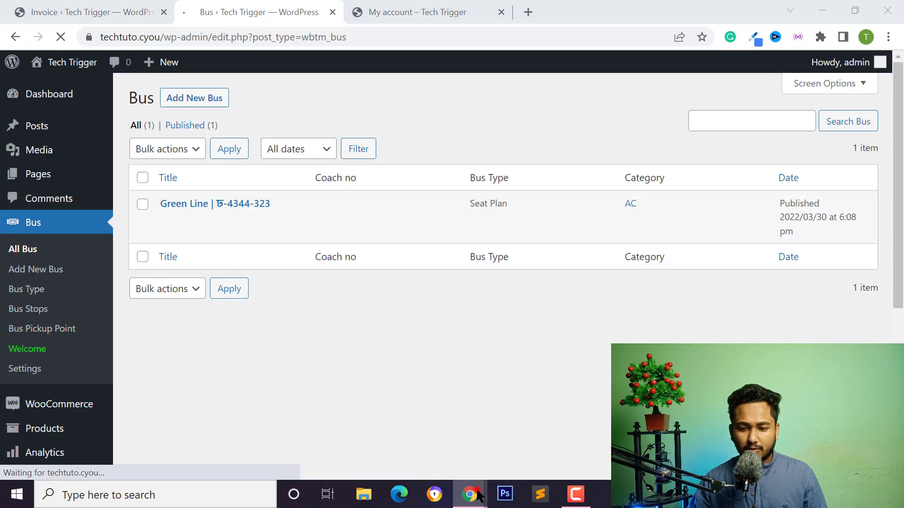
Look over the login page in the incognito browser window.
left_click(470, 494)
left_click(538, 437)
scroll(361, 321, "down", 5)
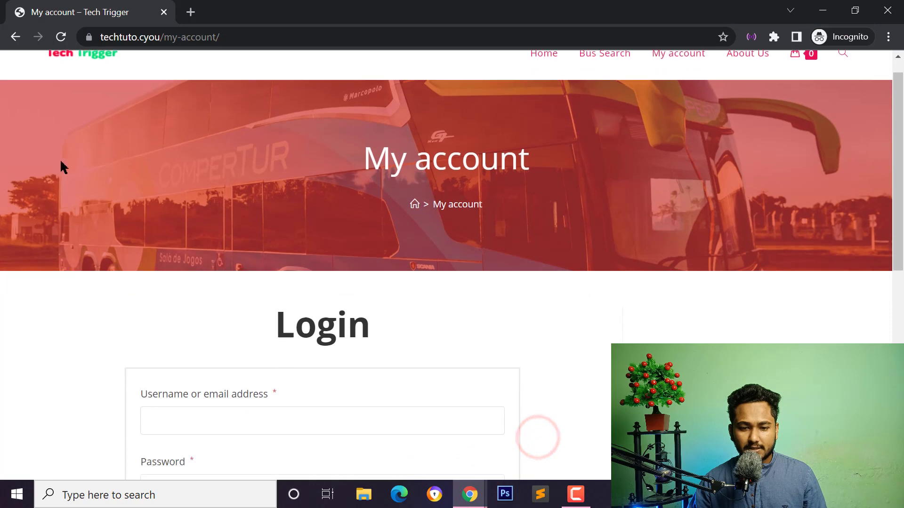
scroll(537, 273, "up", 4)
scroll(503, 177, "up", 2)
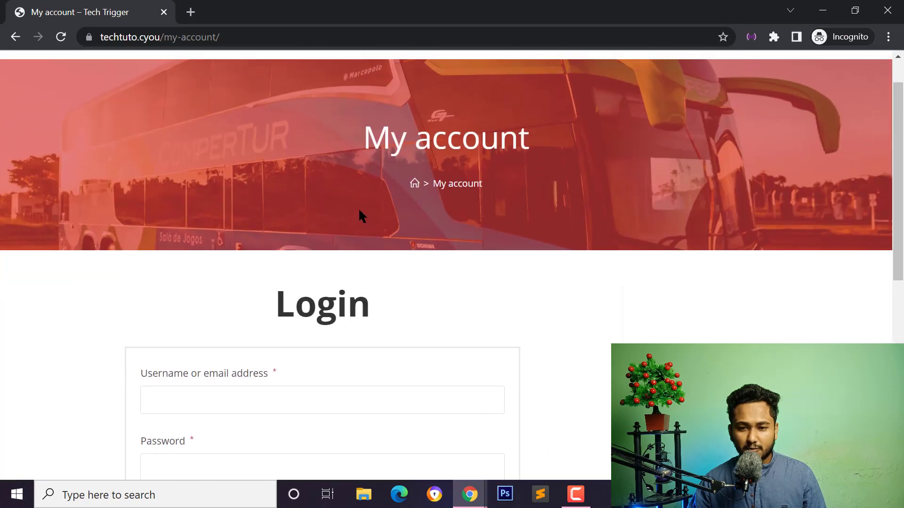
scroll(531, 188, "down", 8)
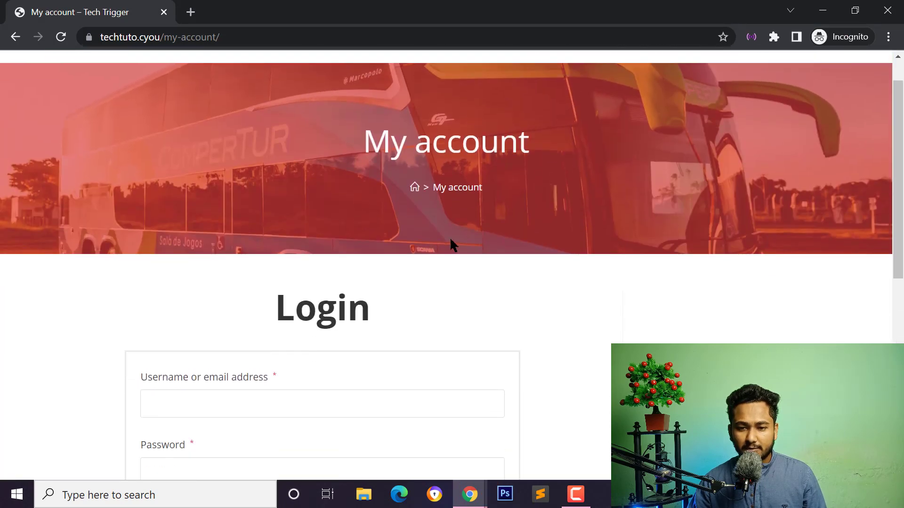
scroll(419, 289, "up", 3)
scroll(657, 245, "up", 5)
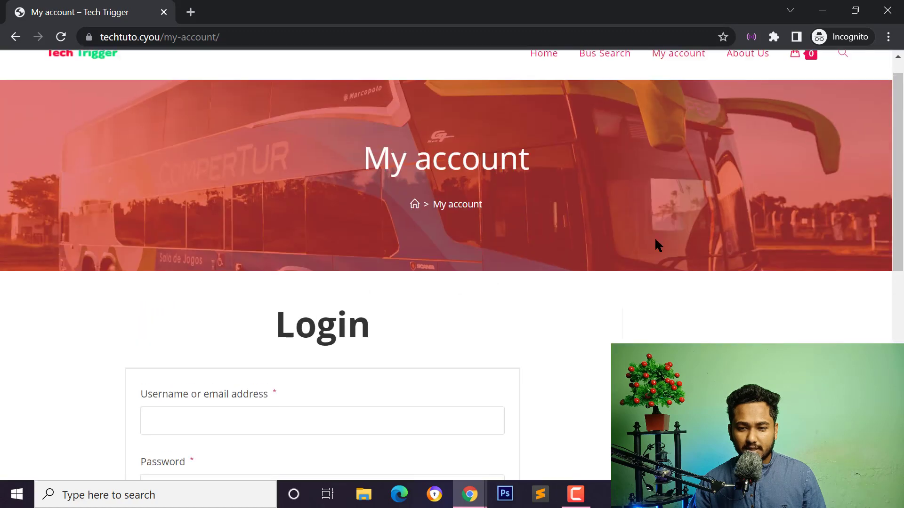
scroll(612, 241, "up", 1)
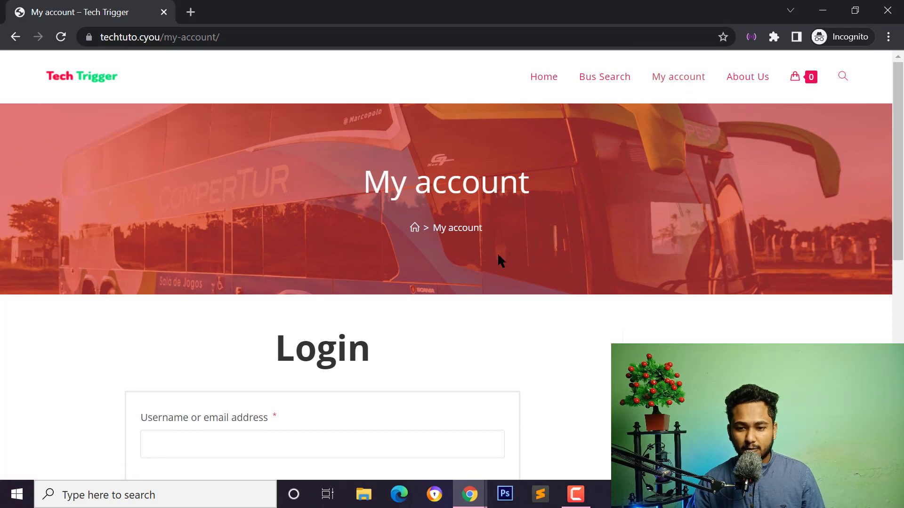
scroll(500, 260, "down", 1)
scroll(353, 359, "down", 3)
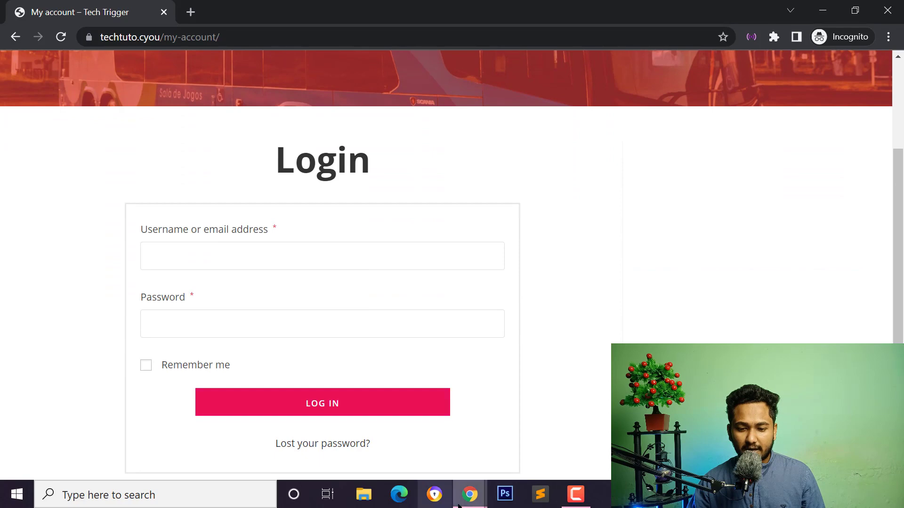
Back in the admin Bus list showing Green Line | ড-4344-323, go to WooCommerce Settings.
mouse_move(470, 494)
left_click(385, 433)
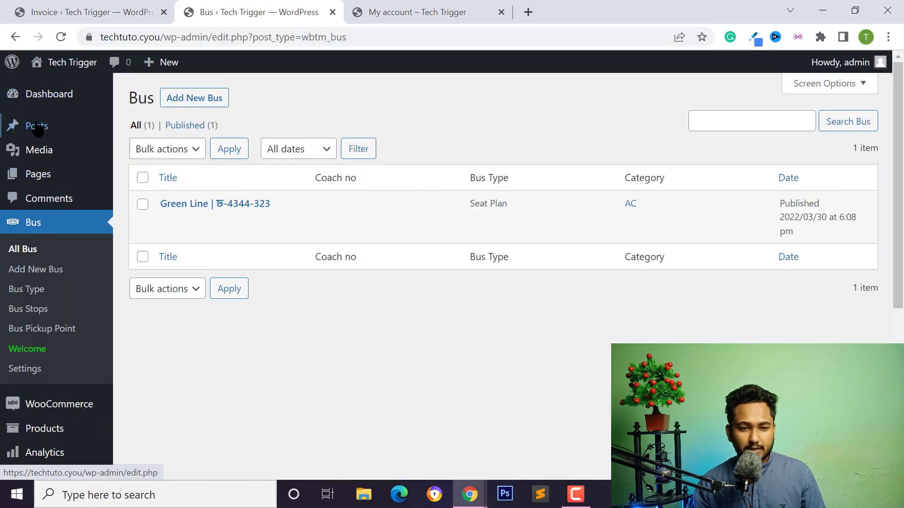
scroll(23, 259, "down", 2)
scroll(24, 259, "down", 3)
mouse_move(59, 174)
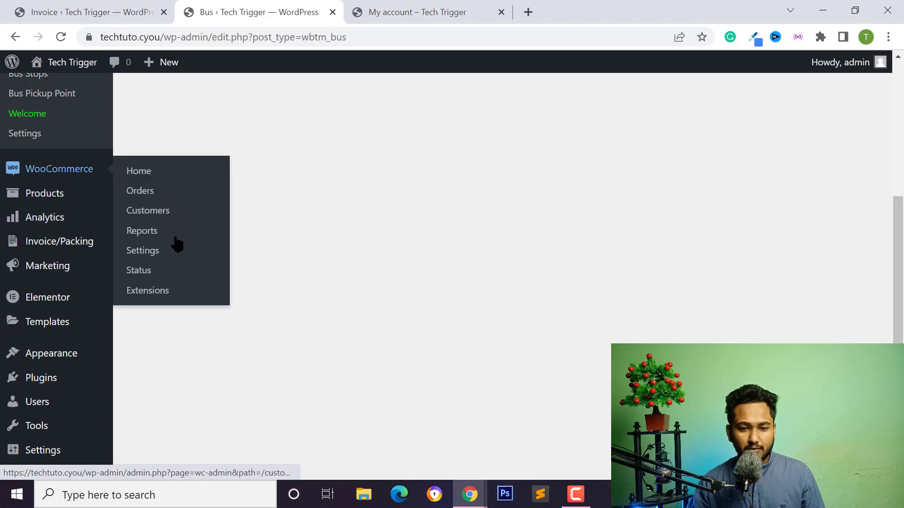
left_click(146, 252)
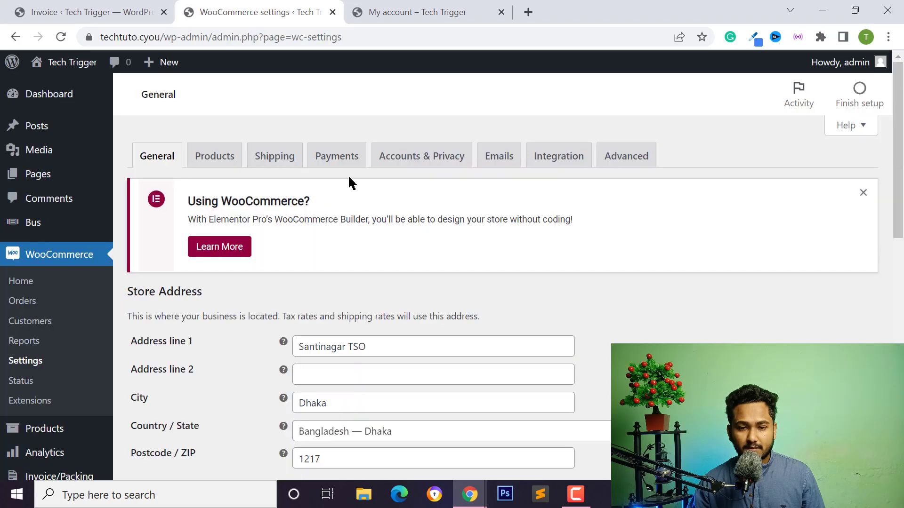
Under Accounts & Privacy, stop sending new users a password-setup link.
left_click(407, 157)
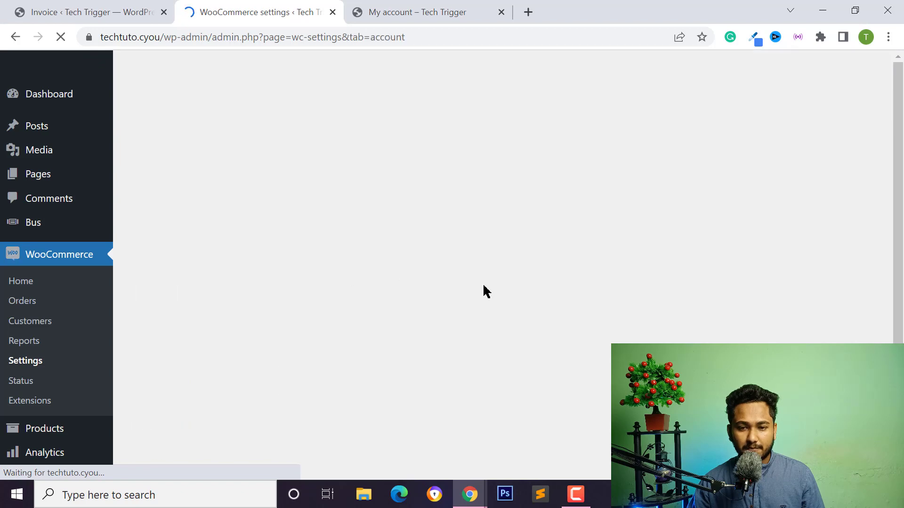
scroll(226, 176, "down", 1)
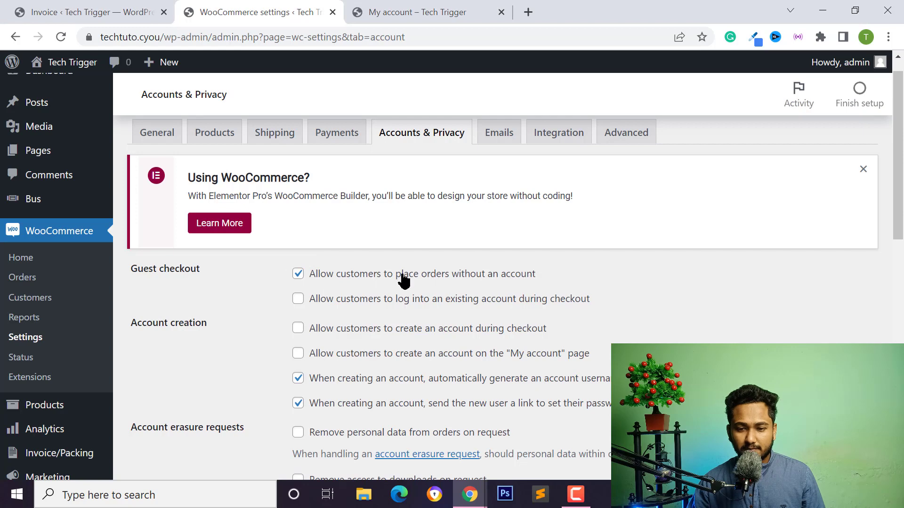
scroll(404, 281, "down", 2)
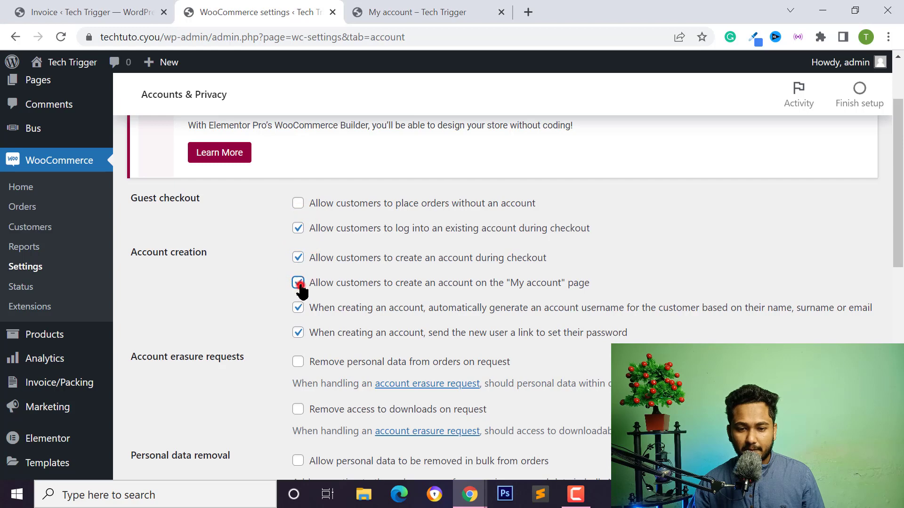
left_click(298, 332)
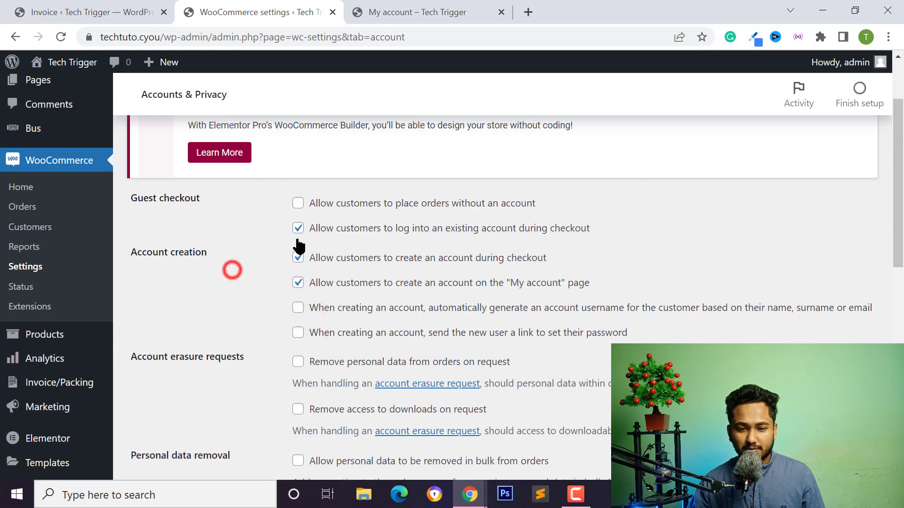
Save the account settings and return to the customer's incognito My account window.
scroll(320, 243, "down", 10)
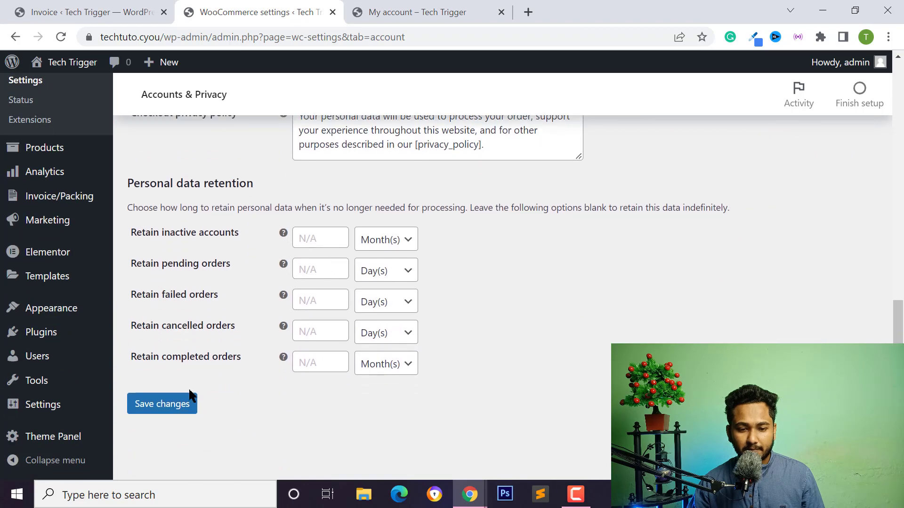
left_click(161, 410)
scroll(354, 233, "up", 4)
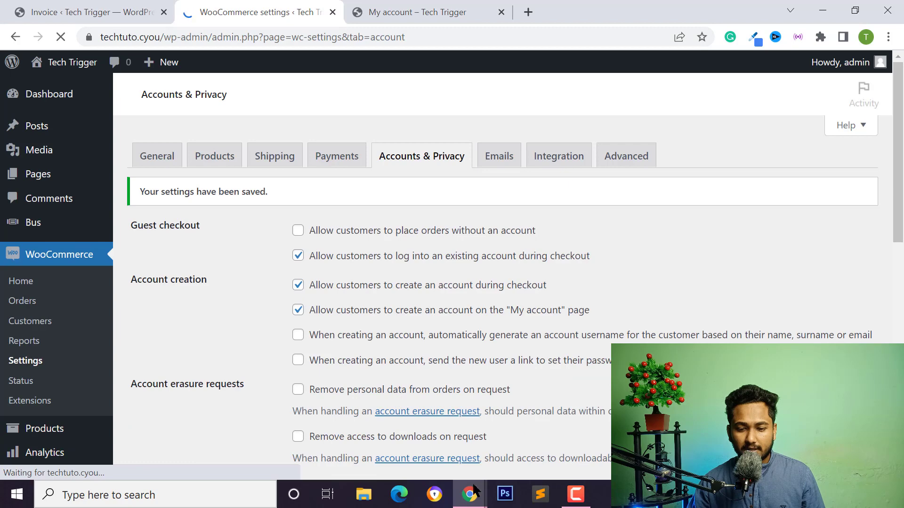
mouse_move(475, 490)
left_click(542, 426)
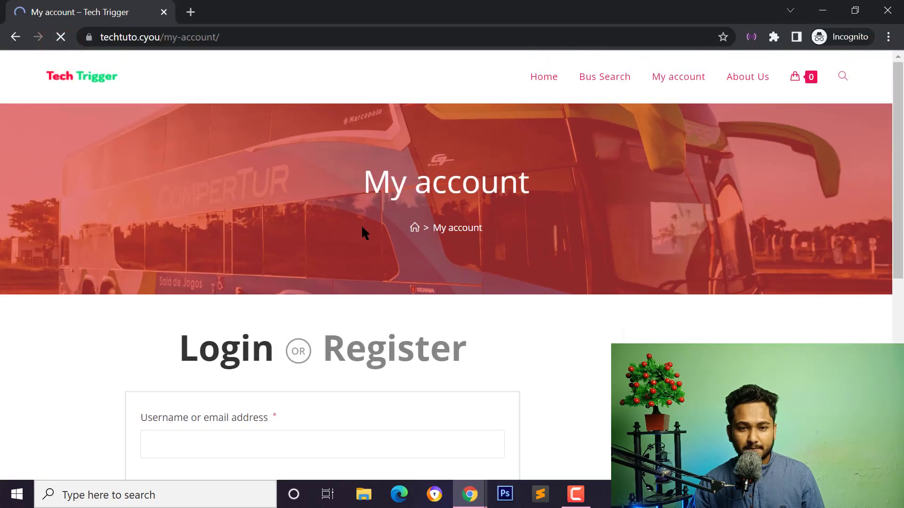
Switch to the registration form and enter the username 'techtrigger'.
scroll(348, 300, "down", 3)
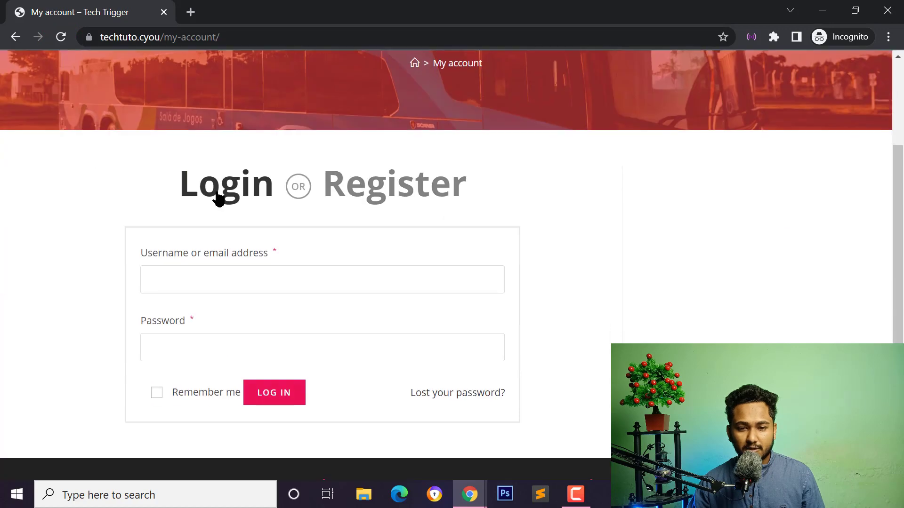
left_click(388, 181)
scroll(362, 227, "down", 1)
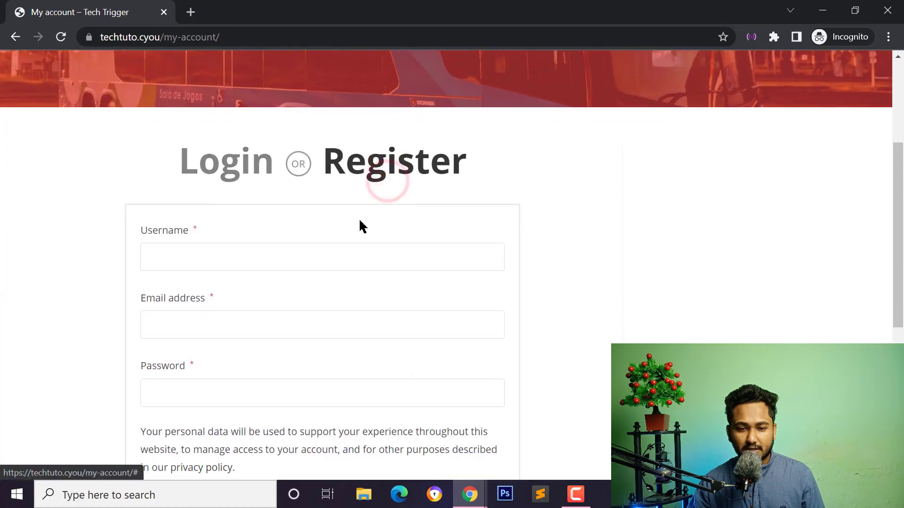
scroll(362, 227, "down", 2)
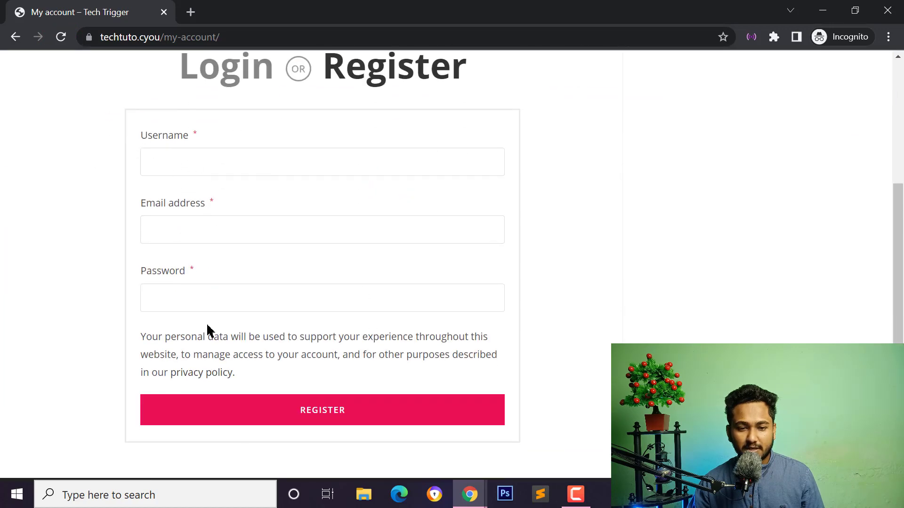
scroll(330, 288, "up", 2)
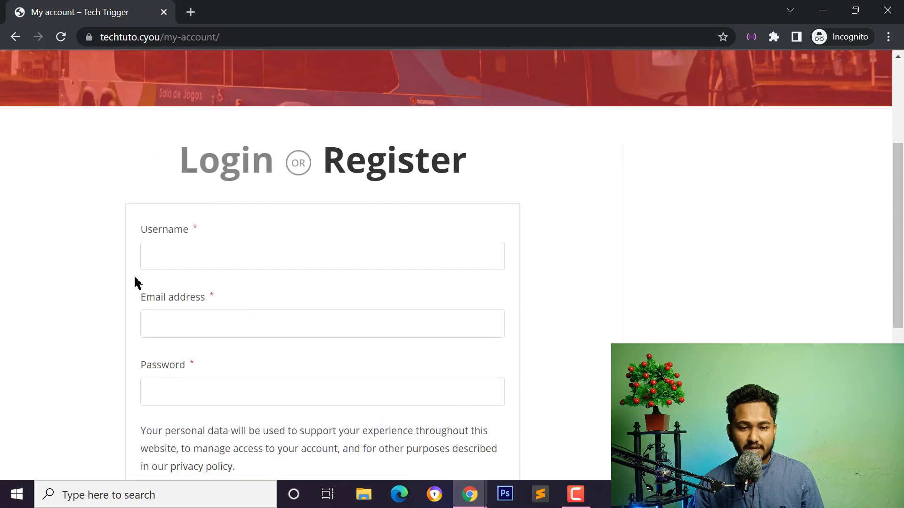
left_click(227, 247)
type("tech")
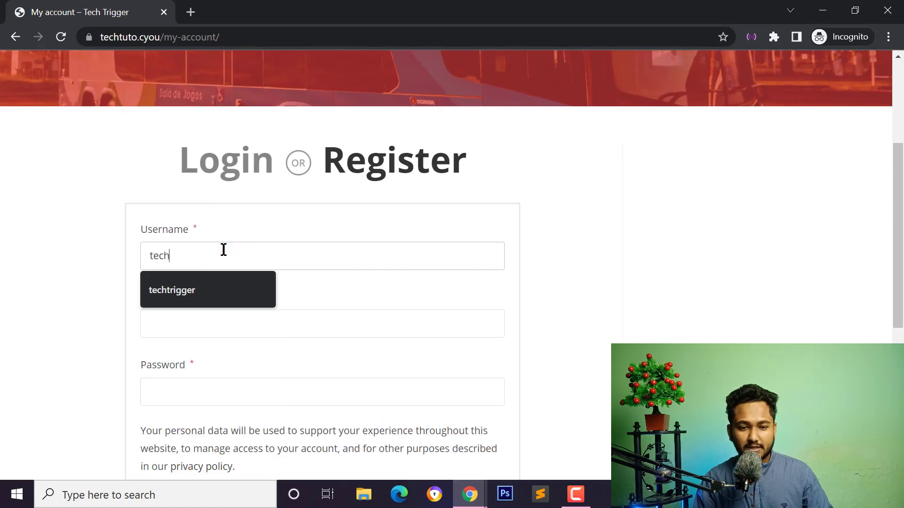
type("trigg")
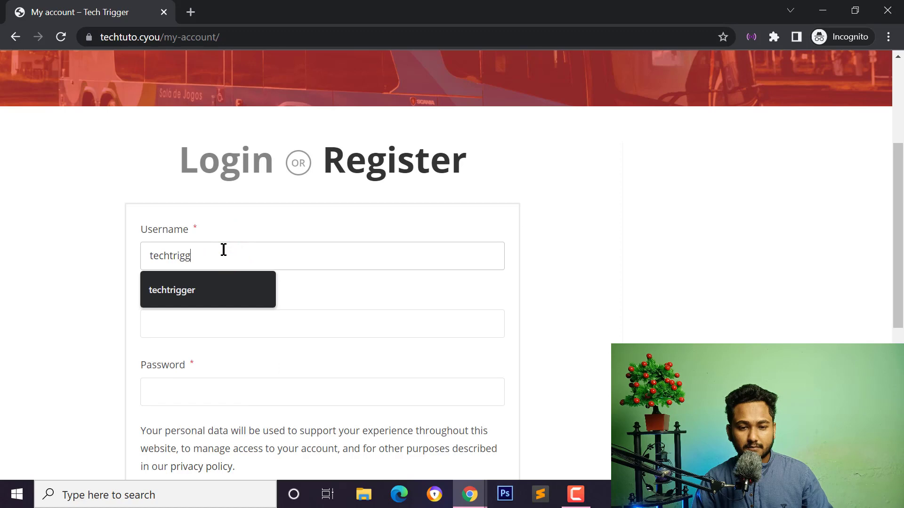
type("er")
Fill the e-mail from a saved suggestion, enter a password and submit the registration.
key("Tab")
left_click(206, 357)
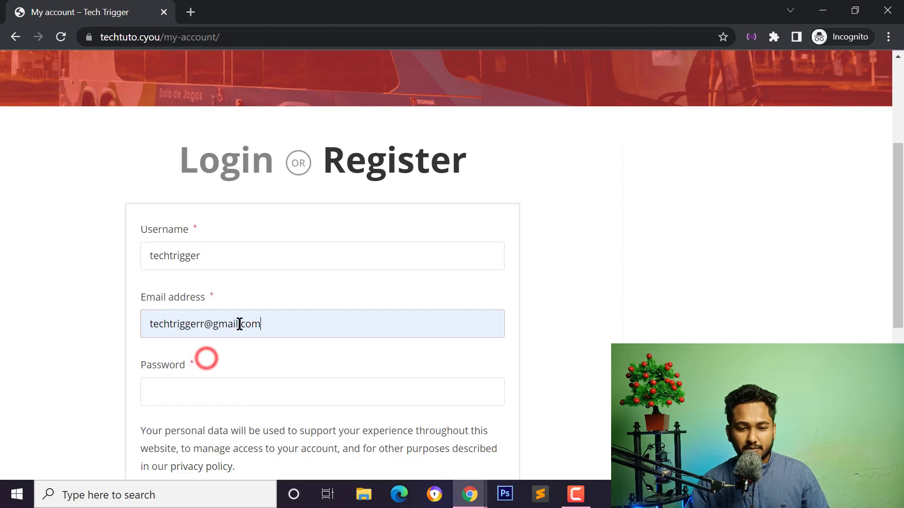
left_click(238, 323)
left_click(188, 391)
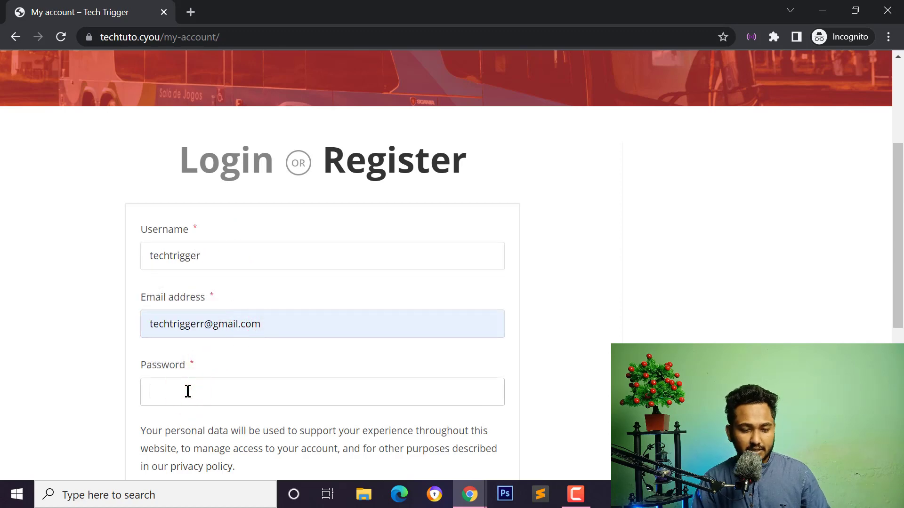
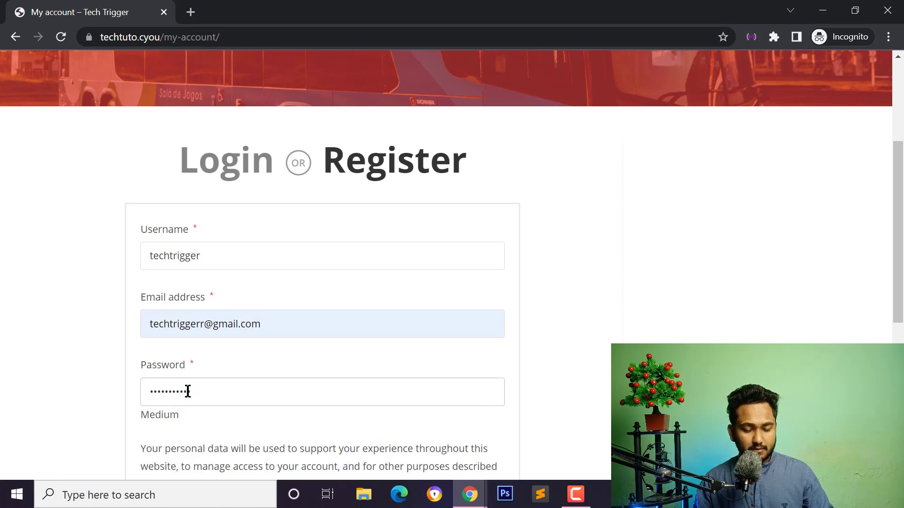
scroll(262, 237, "down", 2)
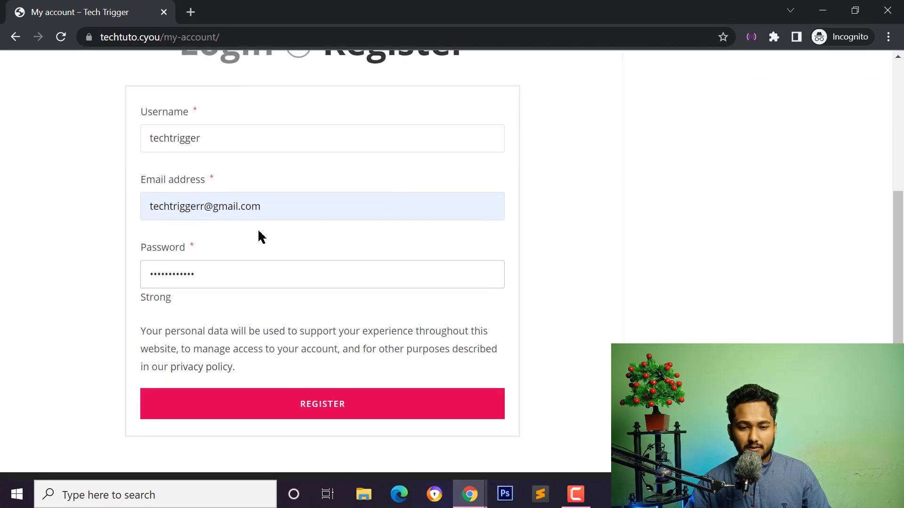
left_click(302, 405)
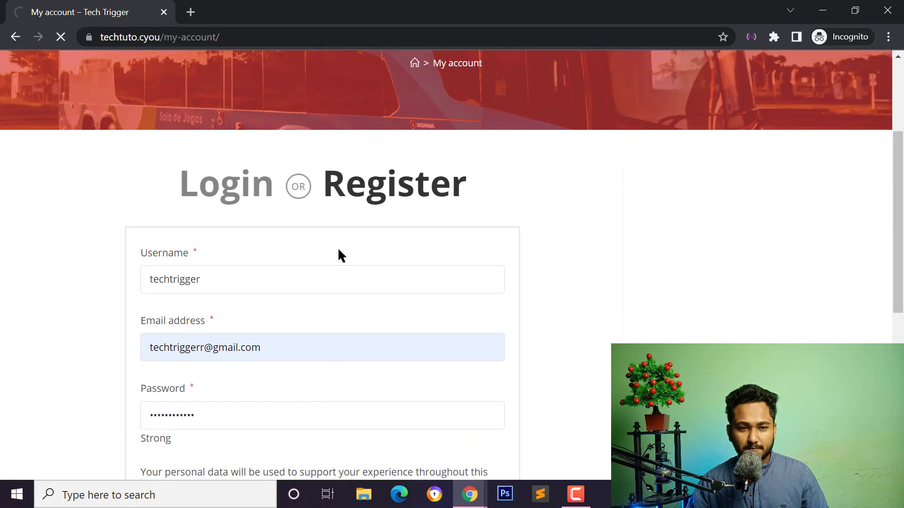
View the new account's empty Bus Ticket order list.
scroll(298, 264, "down", 3)
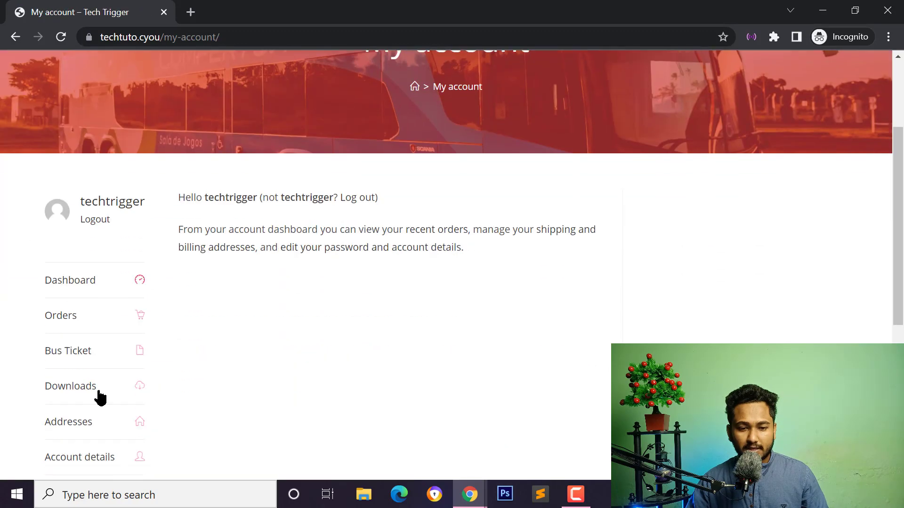
left_click(66, 356)
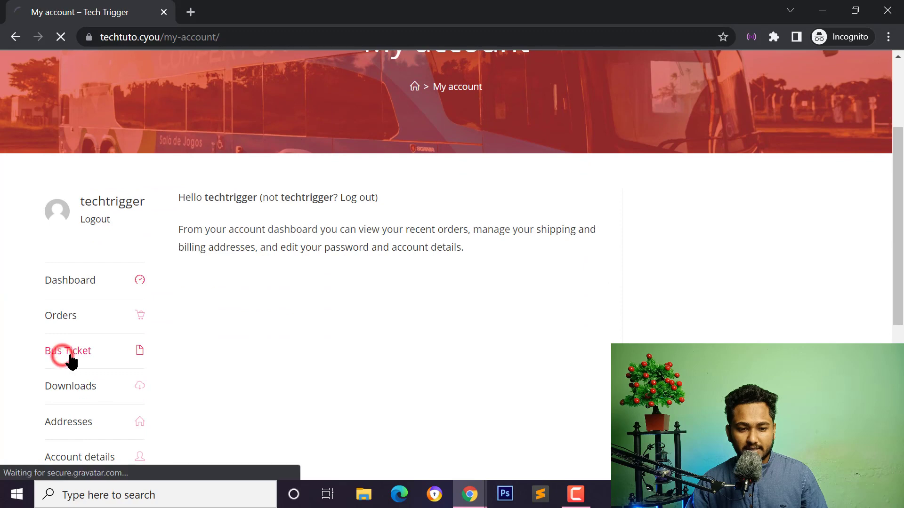
scroll(357, 306, "down", 2)
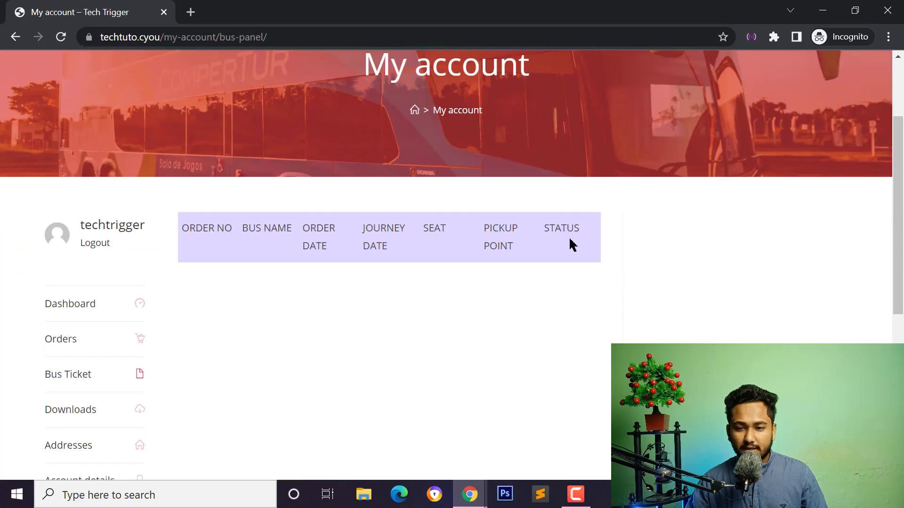
scroll(387, 295, "up", 3)
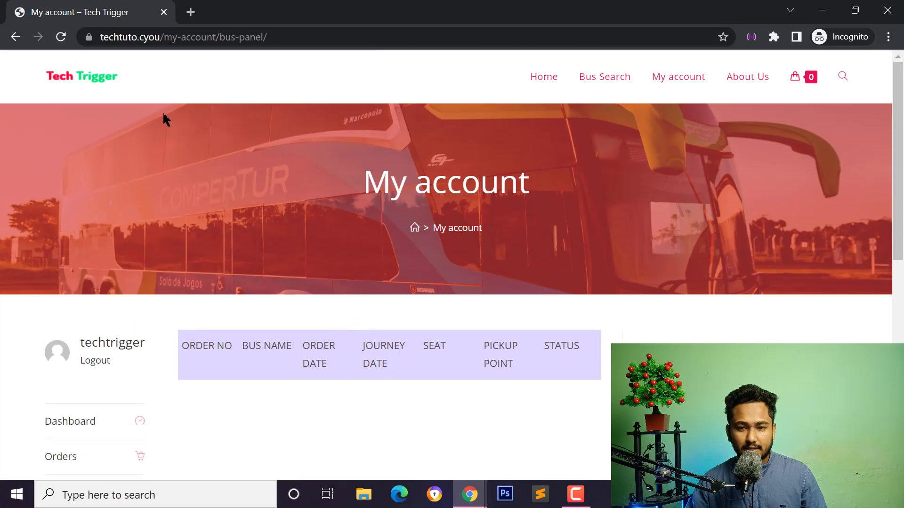
right_click(554, 76)
Open the Home page in a new tab and search Dhaka to Chittagong buses for April 12, 2022.
left_click(608, 84)
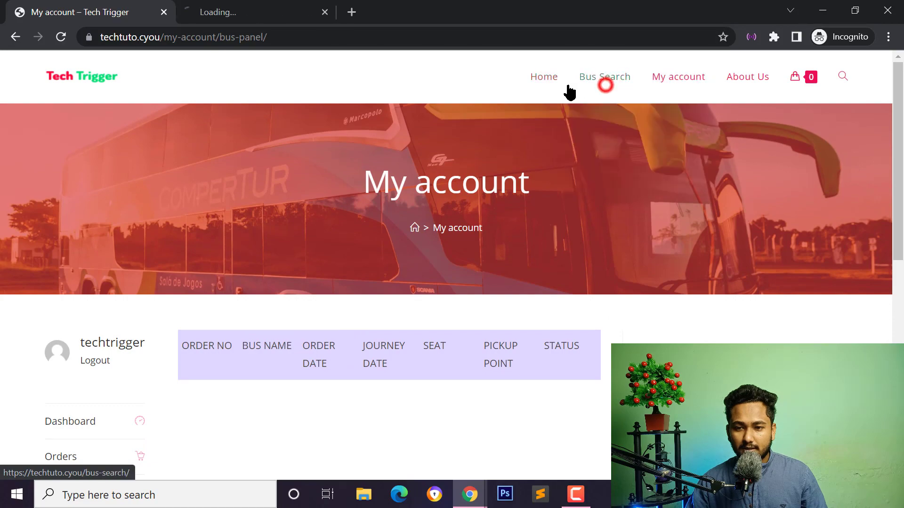
left_click(196, 10)
scroll(339, 297, "down", 12)
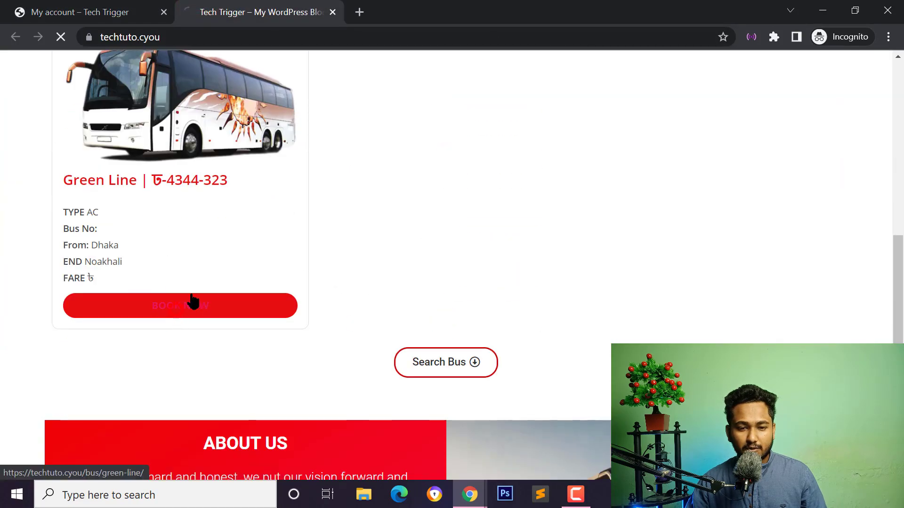
scroll(511, 355, "down", 7)
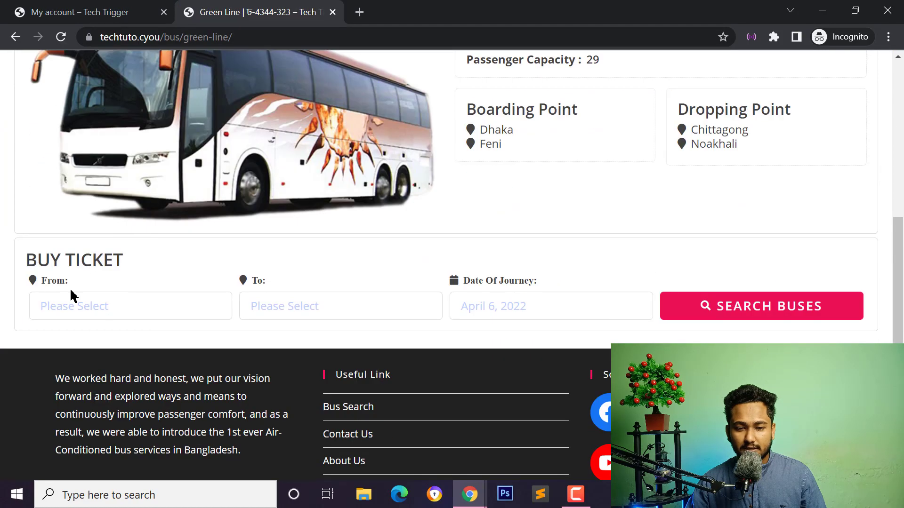
left_click(101, 308)
left_click(85, 347)
left_click(333, 313)
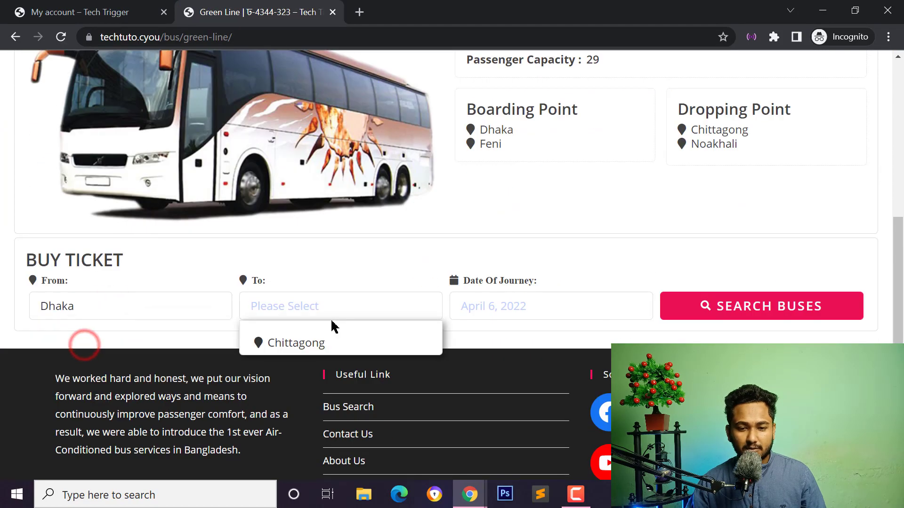
left_click(301, 348)
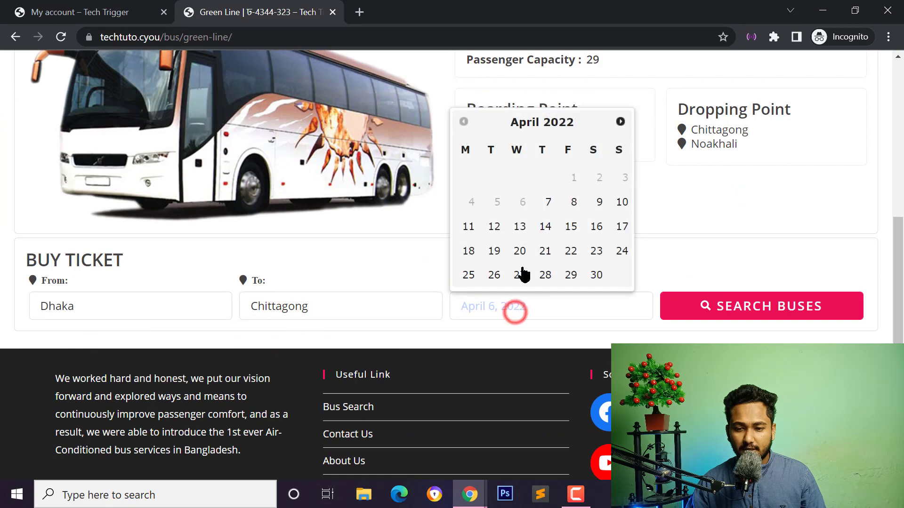
left_click(492, 226)
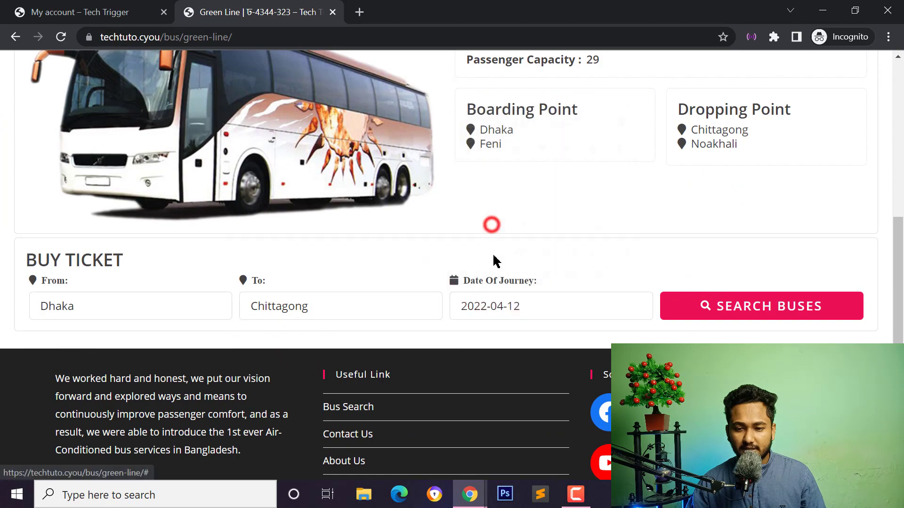
left_click(780, 314)
Select seats C2 and C4 on the Green Line bus.
scroll(488, 249, "down", 15)
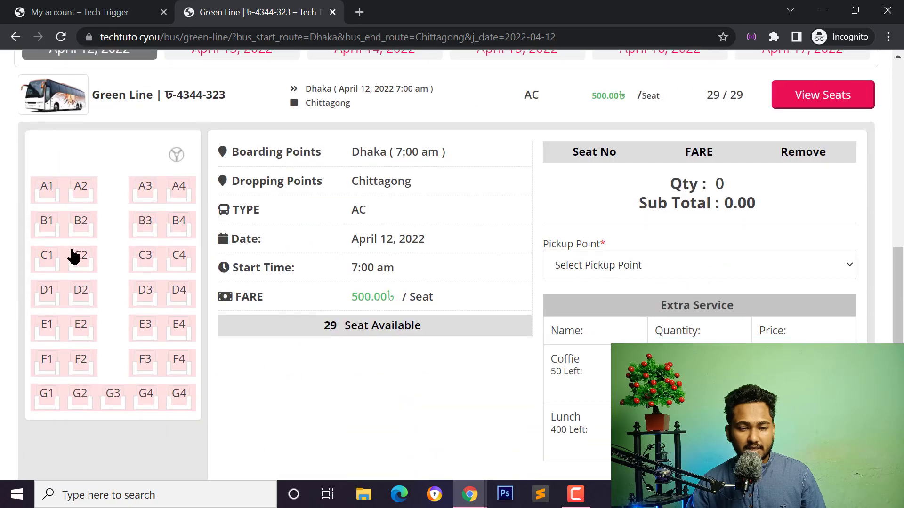
left_click(70, 255)
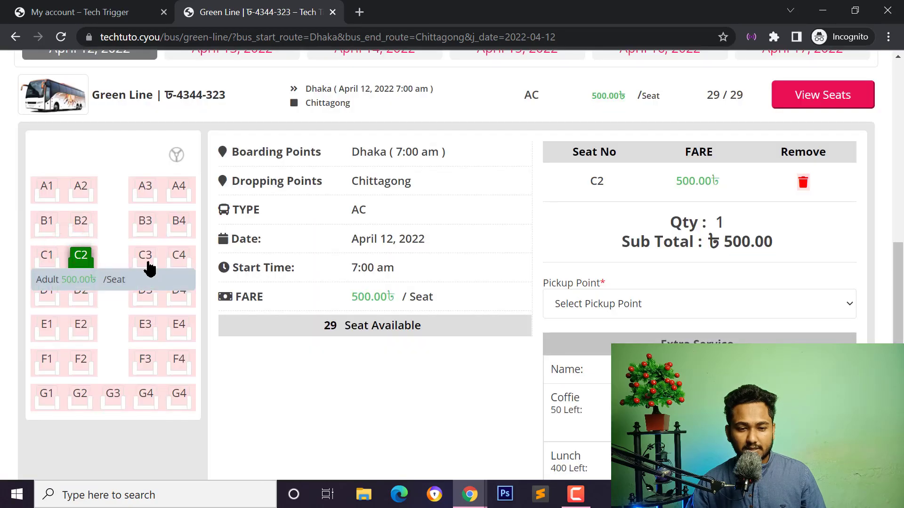
left_click(178, 256)
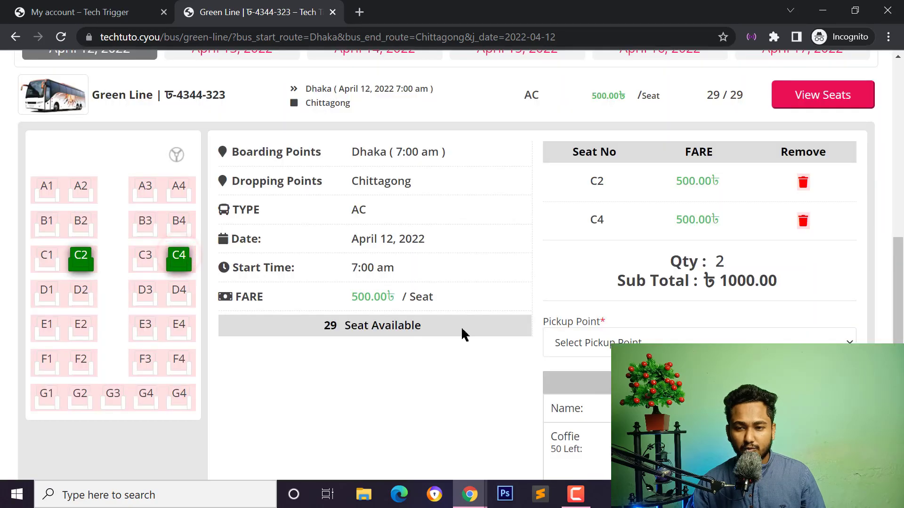
scroll(620, 215, "up", 3)
scroll(593, 306, "down", 5)
scroll(586, 347, "down", 1)
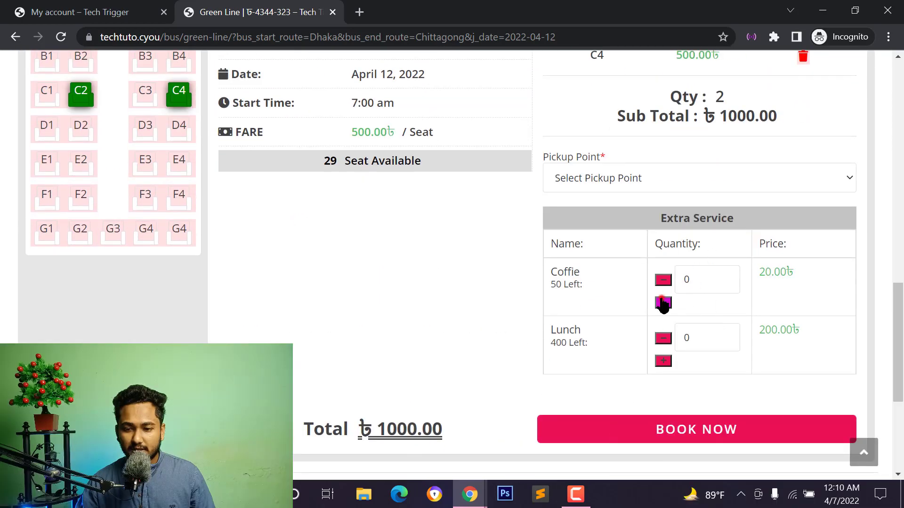
scroll(632, 272, "up", 5)
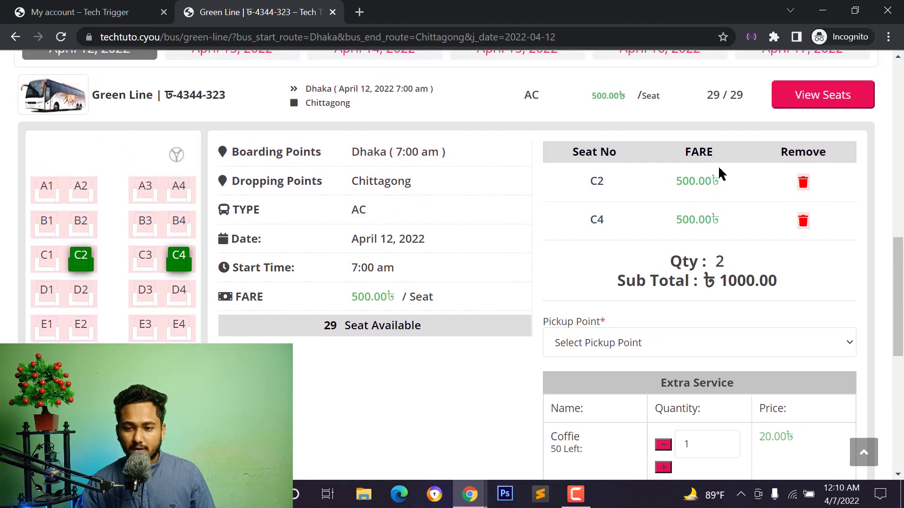
scroll(430, 176, "down", 5)
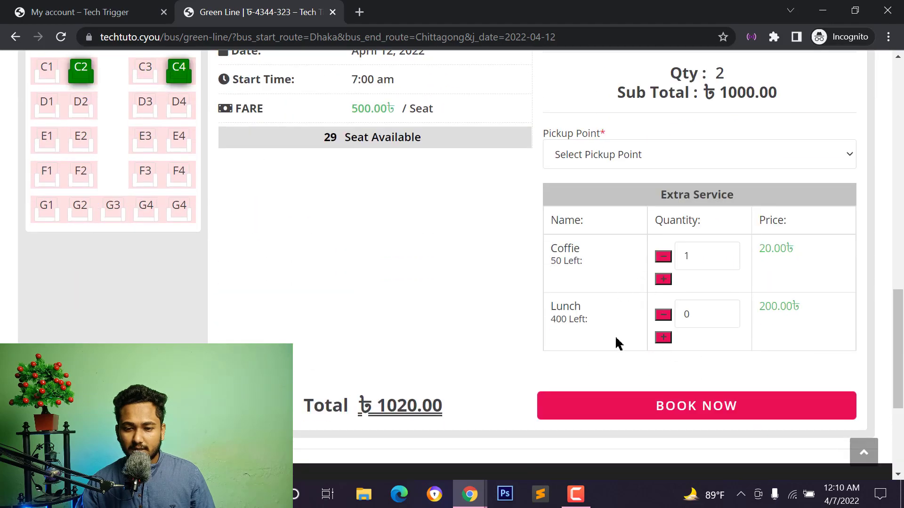
scroll(615, 399, "up", 1)
scroll(619, 404, "down", 2)
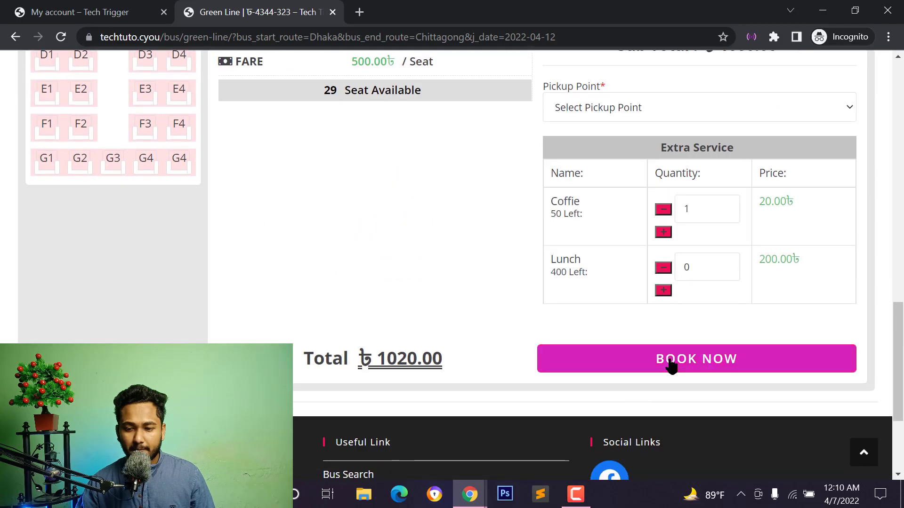
Choose the Jatrabari-dhaka [7 AM] pickup point and add the booking to the cart.
left_click(670, 362)
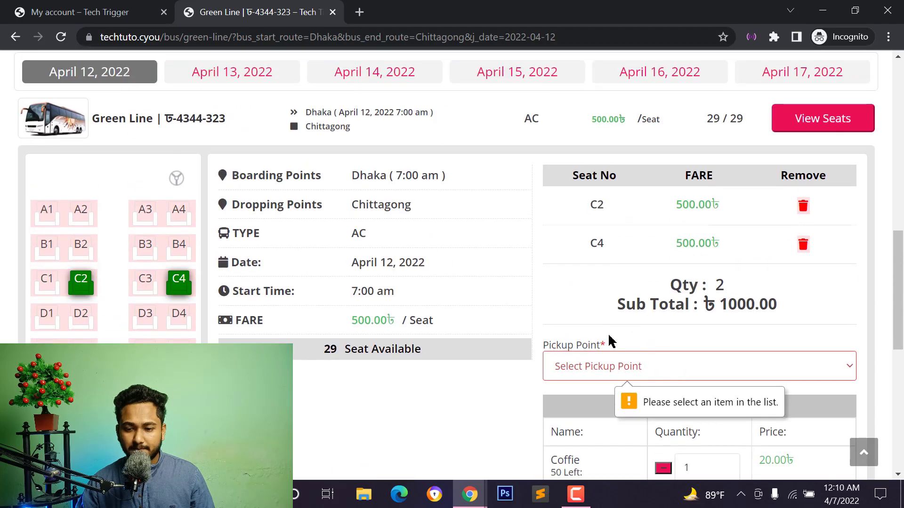
left_click(612, 365)
left_click(602, 404)
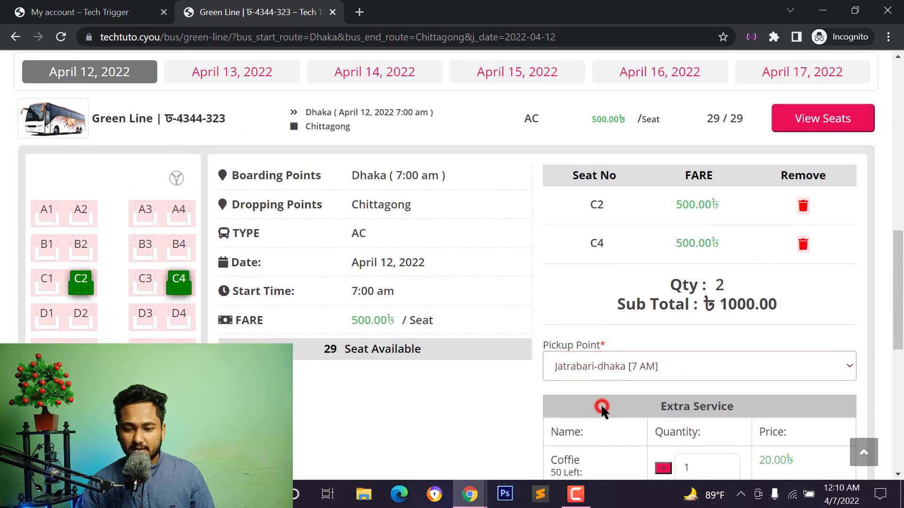
scroll(603, 376, "down", 3)
left_click(697, 452)
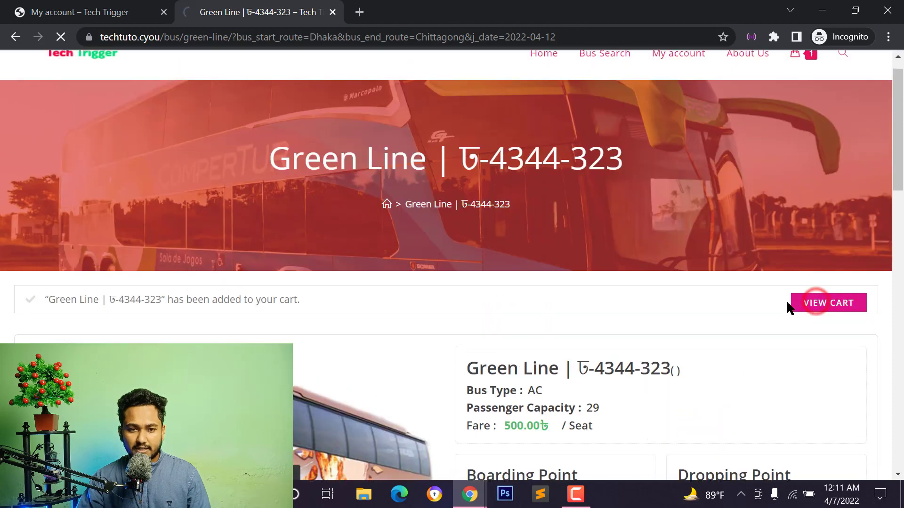
At checkout, fill the bKash account number and transaction ID from saved suggestions.
scroll(599, 316, "down", 10)
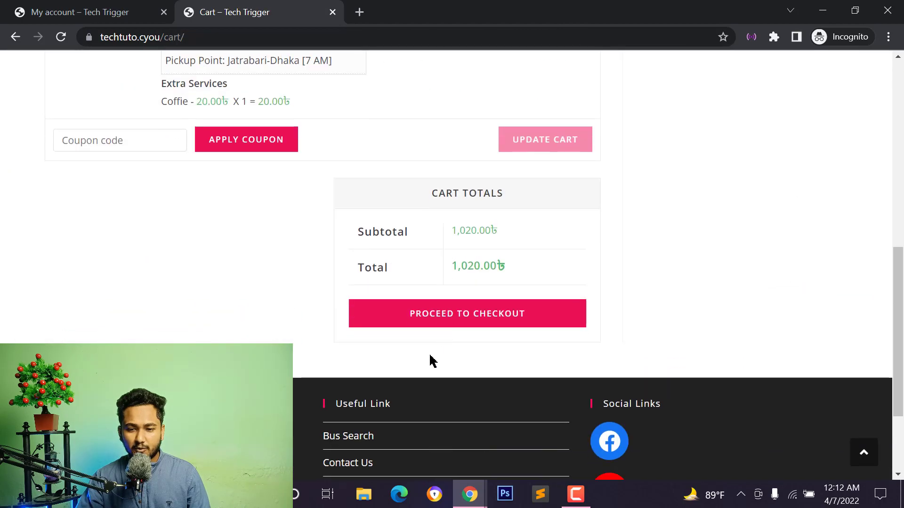
left_click(456, 316)
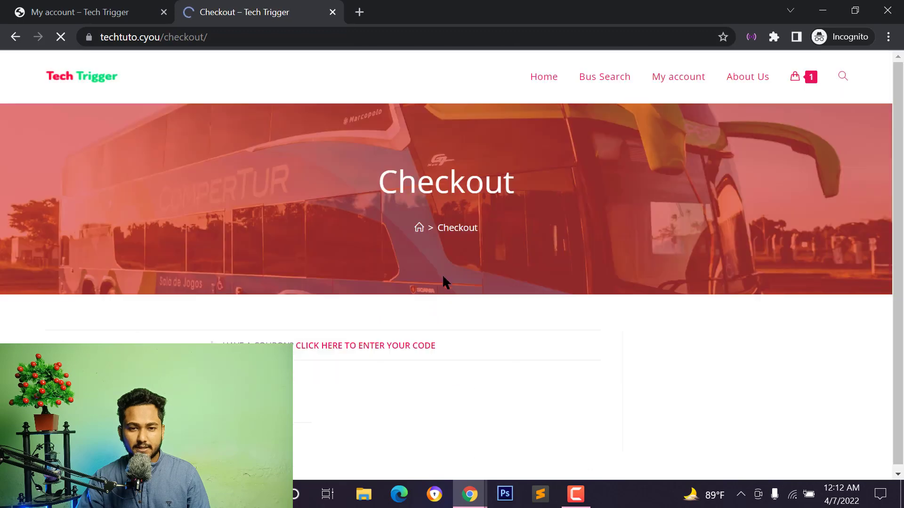
scroll(398, 322, "down", 15)
left_click(412, 236)
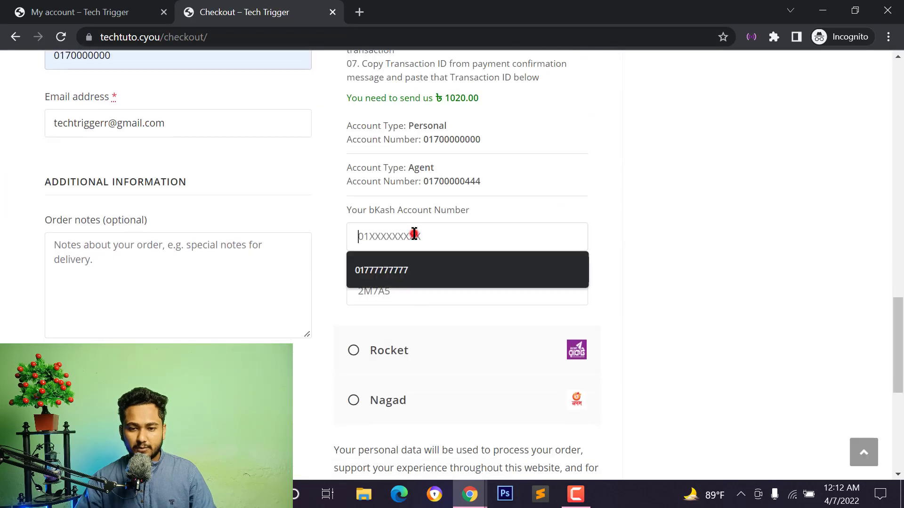
left_click(389, 264)
left_click(391, 288)
left_click(374, 325)
Place the ৳1,020 order and bring the admin window back.
scroll(376, 320, "down", 4)
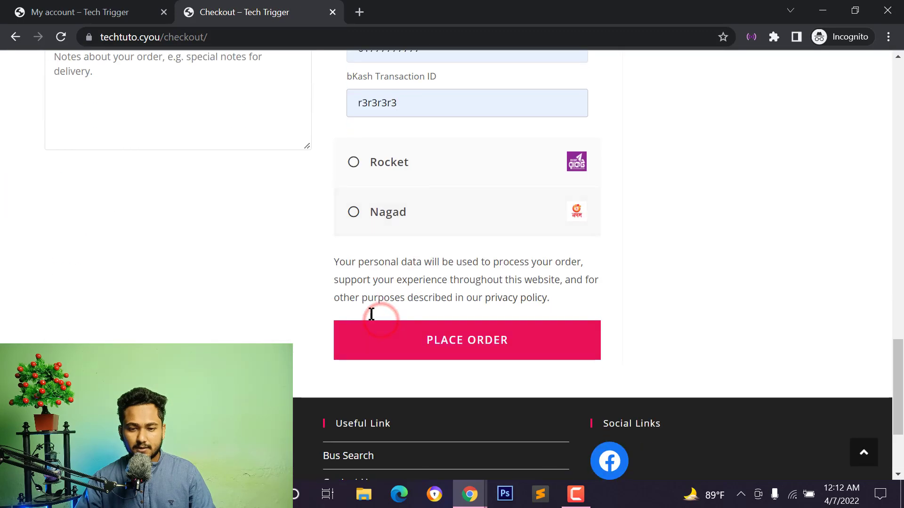
left_click(443, 348)
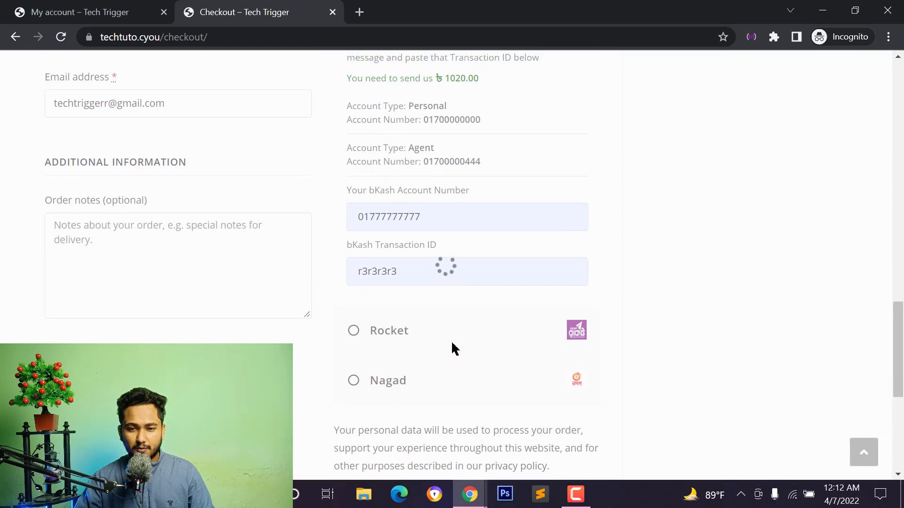
scroll(351, 192, "down", 8)
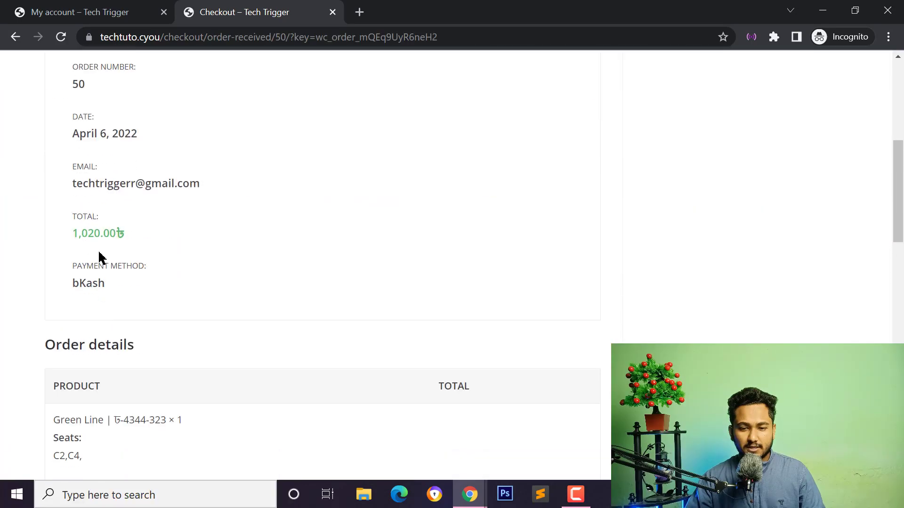
scroll(342, 318, "up", 10)
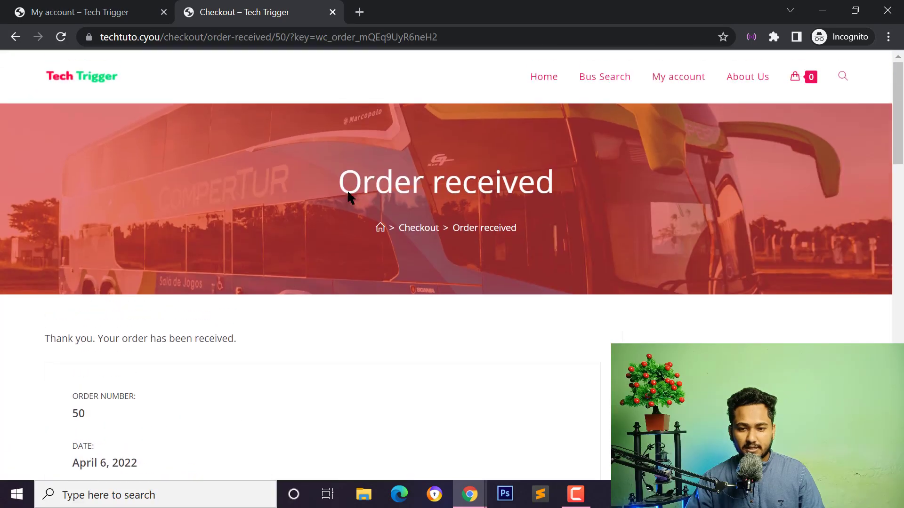
mouse_move(469, 494)
left_click(424, 420)
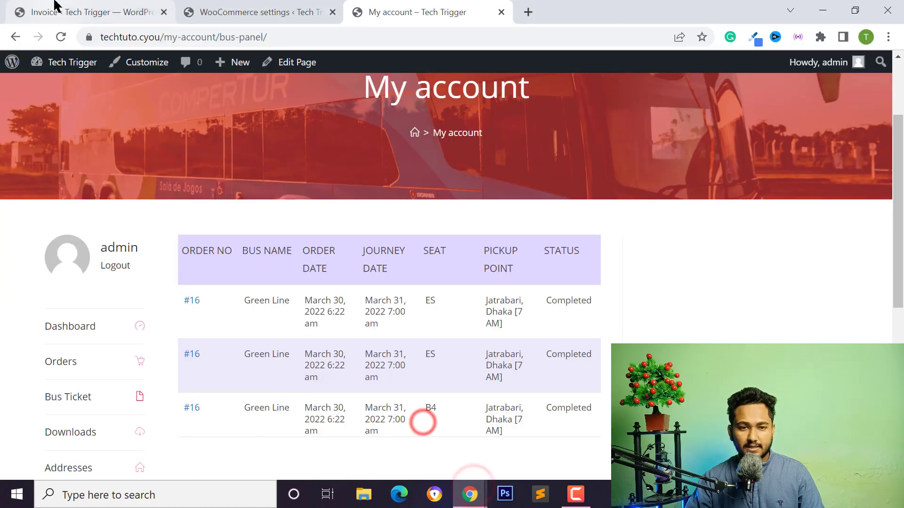
Move from the invoice settings tab to the WooCommerce Accounts & Privacy settings tab.
left_click(81, 6)
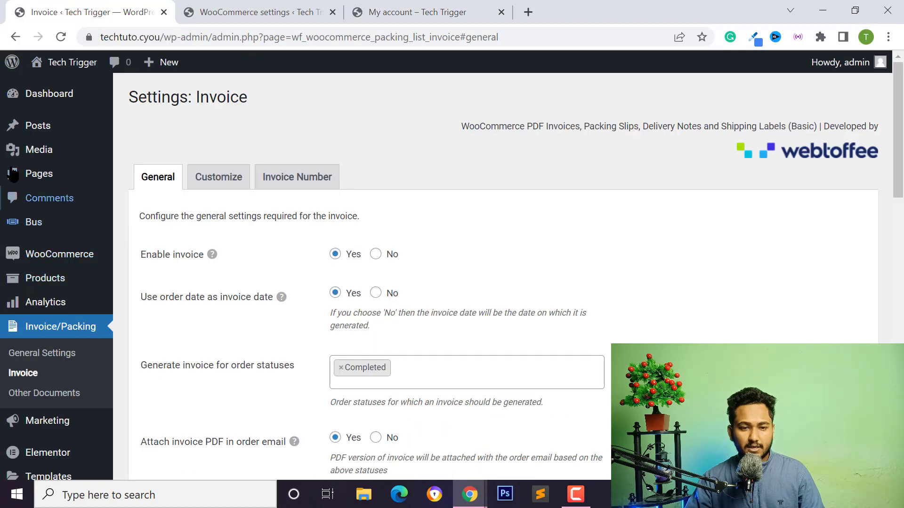
mouse_move(20, 260)
mouse_move(32, 226)
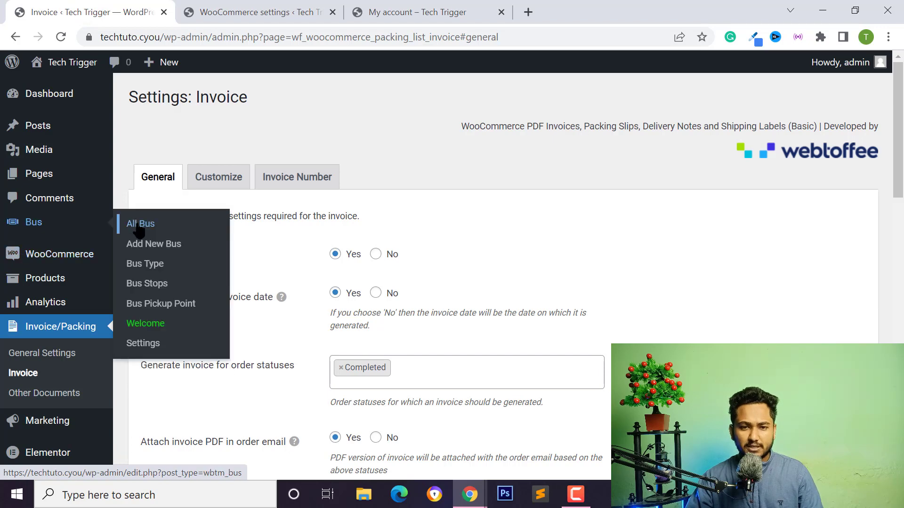
left_click(246, 15)
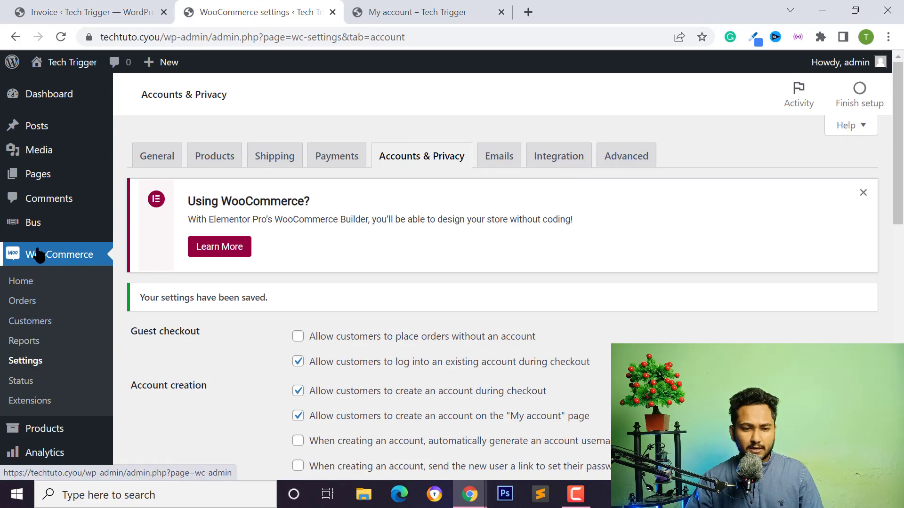
Open the Emails settings and check the New order recipient address.
left_click(496, 163)
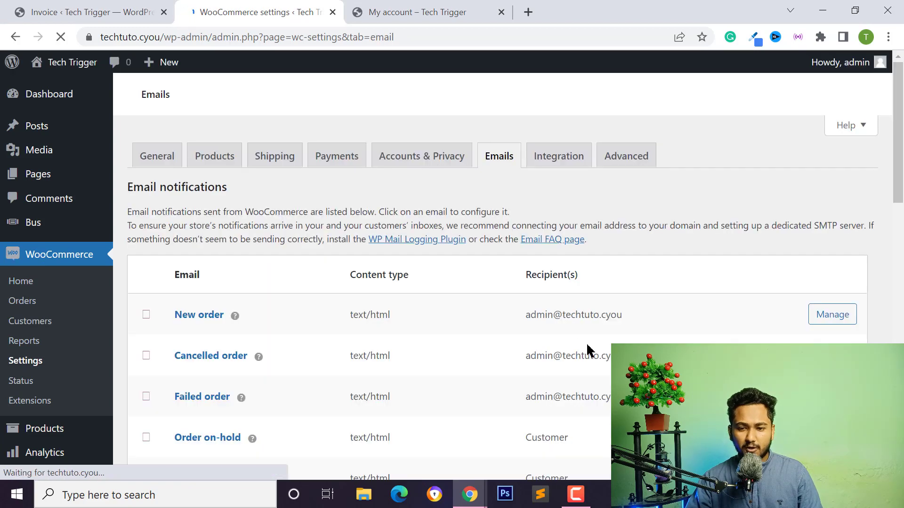
scroll(589, 352, "down", 3)
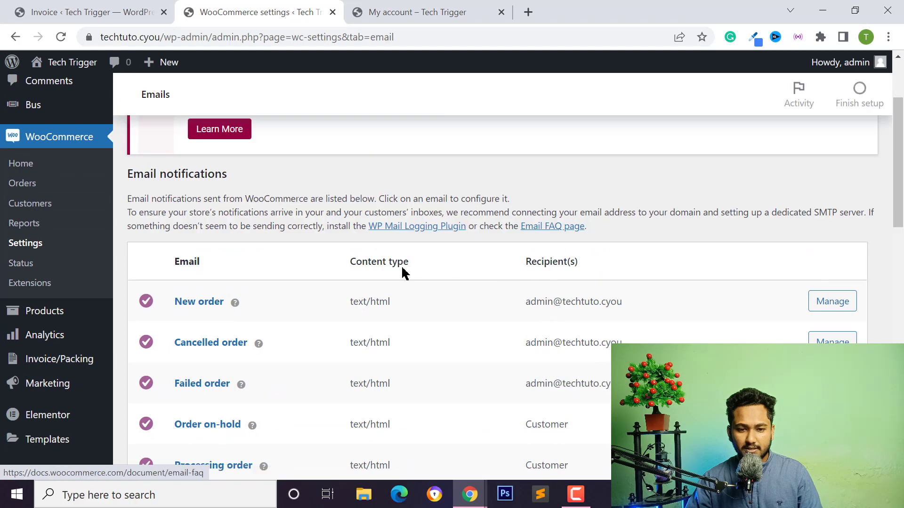
scroll(283, 240, "down", 2)
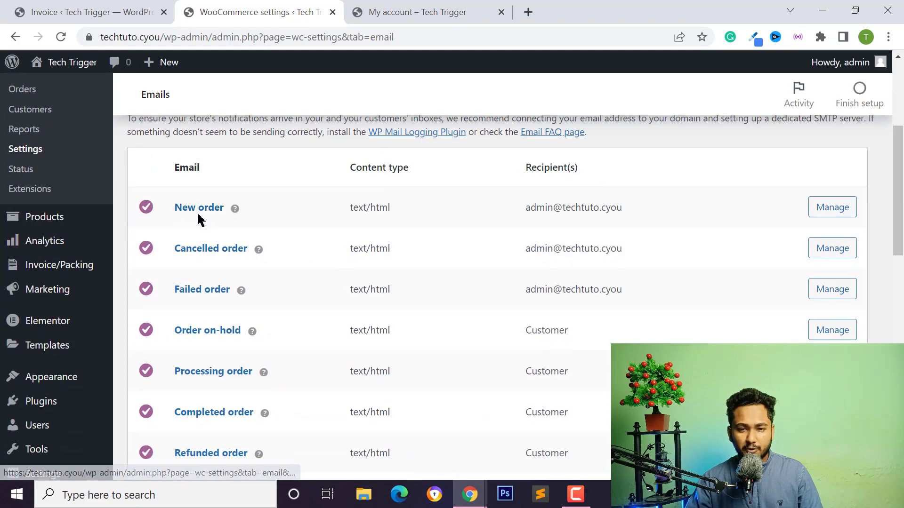
left_click_drag(526, 207, 631, 212)
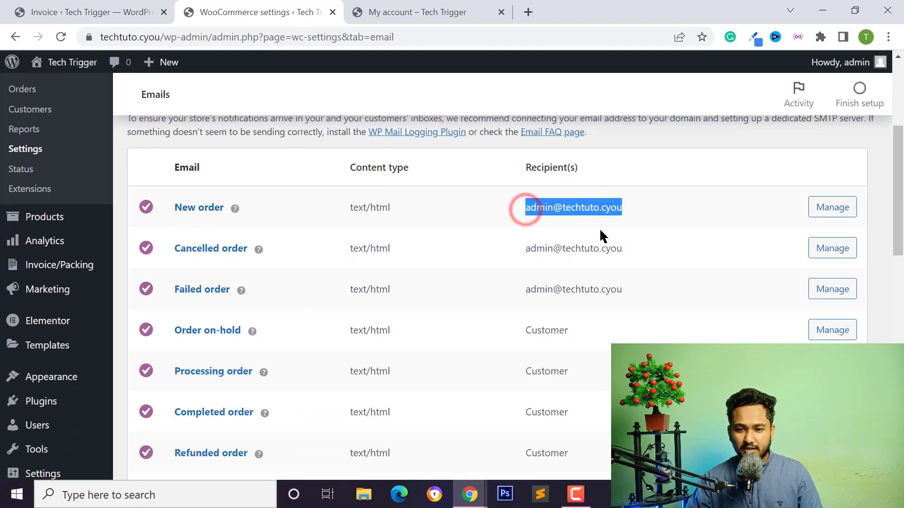
left_click(557, 259)
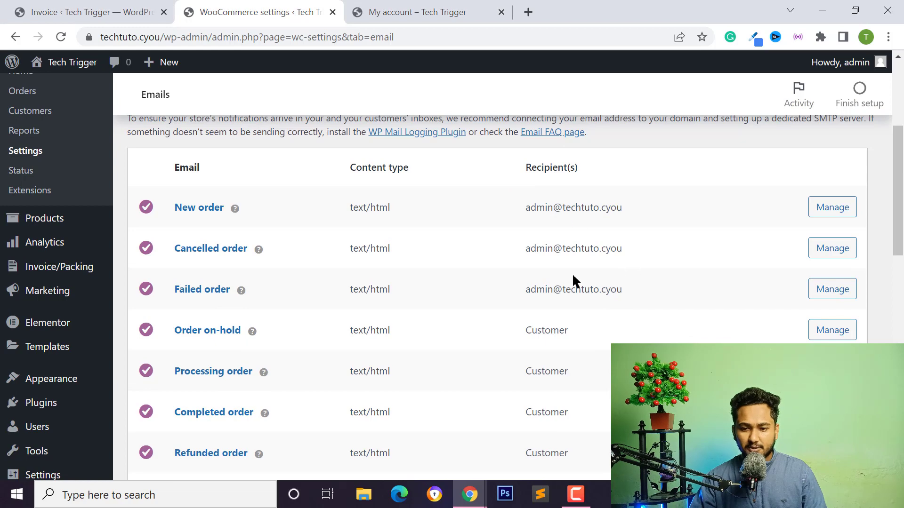
Review the sender name Tech Trigger and the sender e-mail address.
scroll(565, 296, "down", 7)
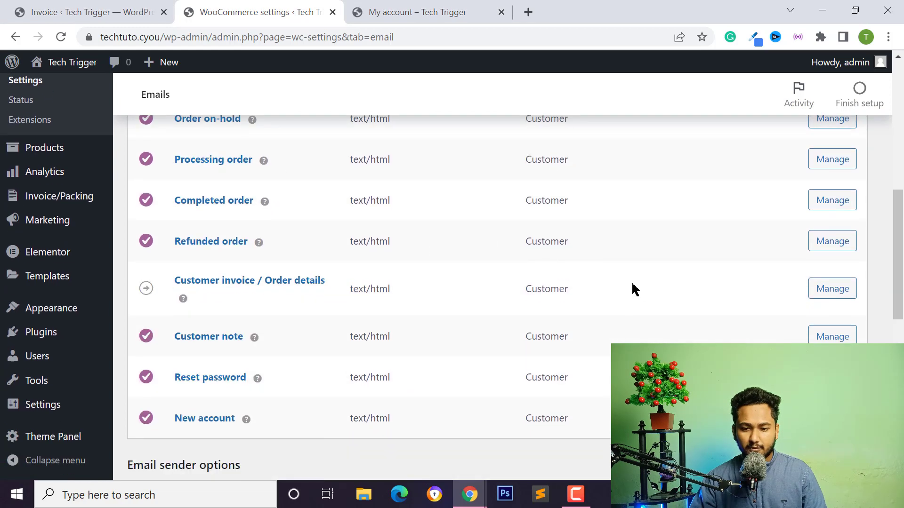
scroll(600, 306, "down", 3)
scroll(557, 254, "down", 1)
scroll(333, 182, "up", 1)
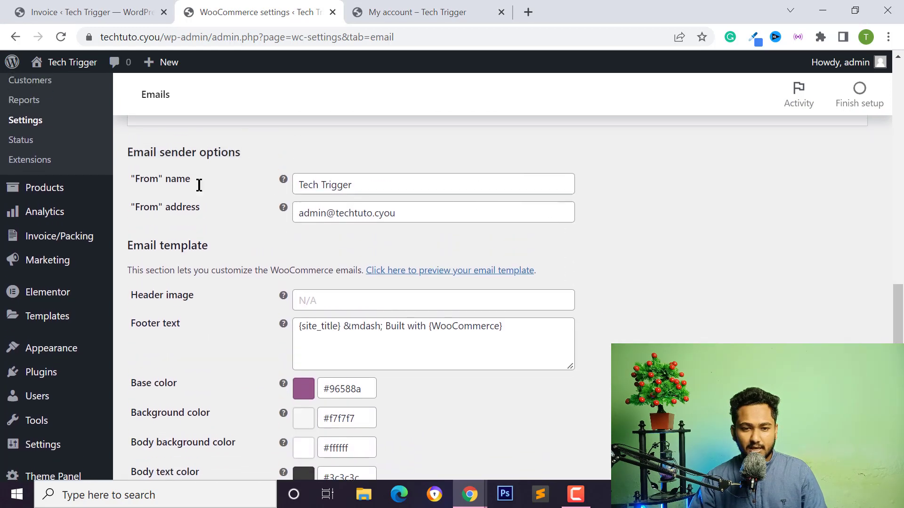
left_click_drag(353, 217, 301, 219)
left_click(351, 216)
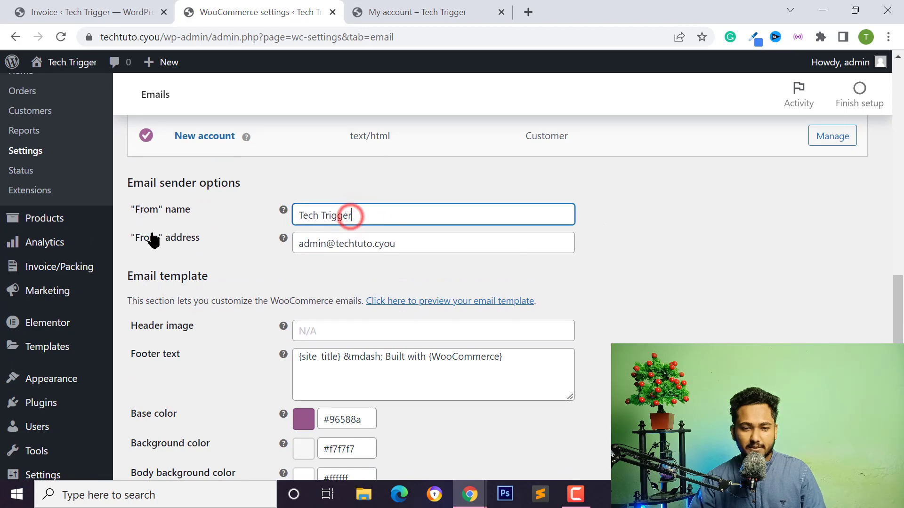
scroll(161, 226, "down", 1)
left_click_drag(405, 198, 280, 210)
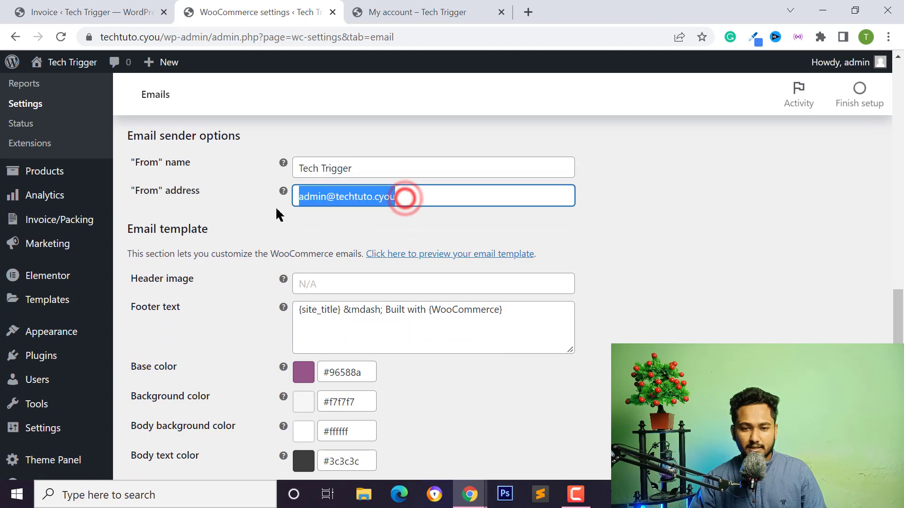
left_click(337, 196)
Look over the email template options, focusing the Header image and Base color fields.
scroll(325, 222, "down", 2)
scroll(377, 210, "down", 2)
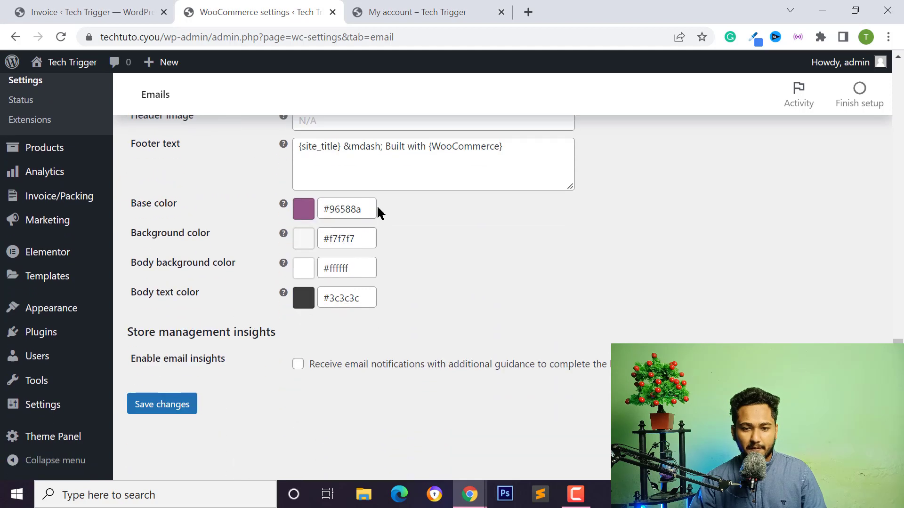
scroll(356, 204, "up", 3)
left_click_drag(163, 138, 218, 142)
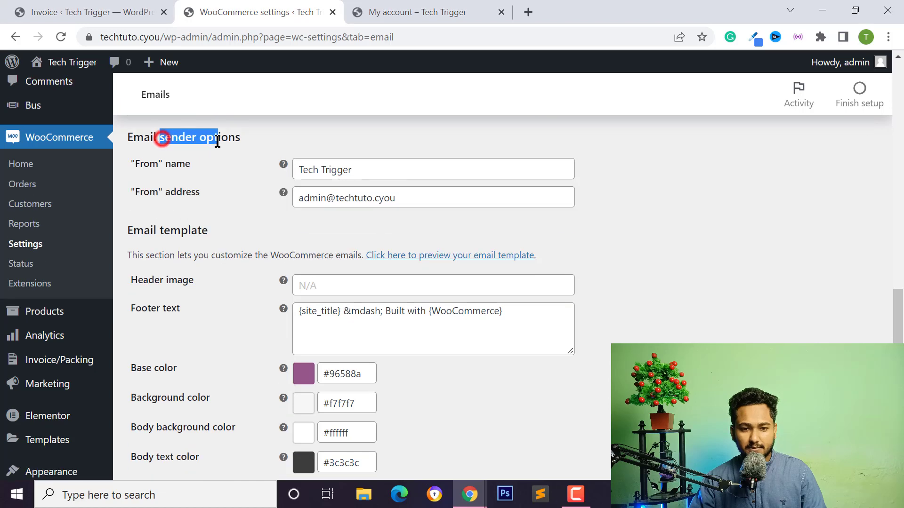
left_click(218, 141)
scroll(252, 209, "down", 2)
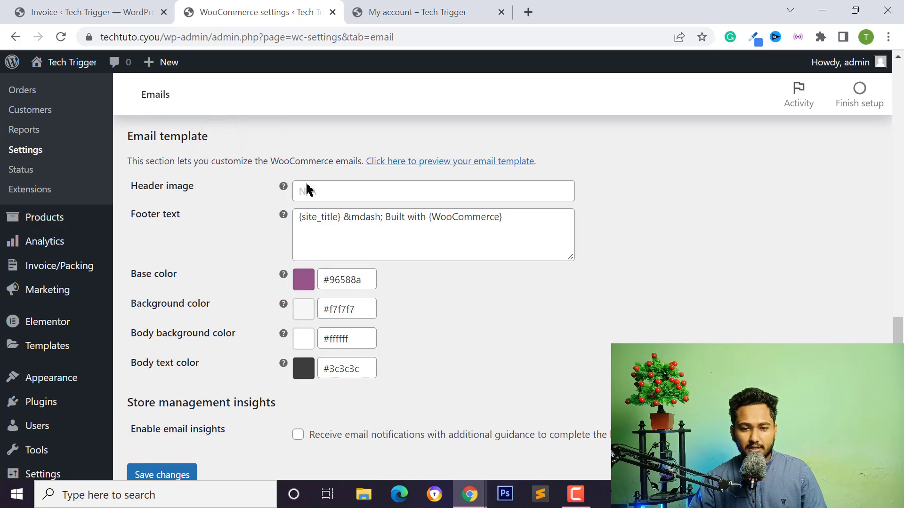
left_click(350, 188)
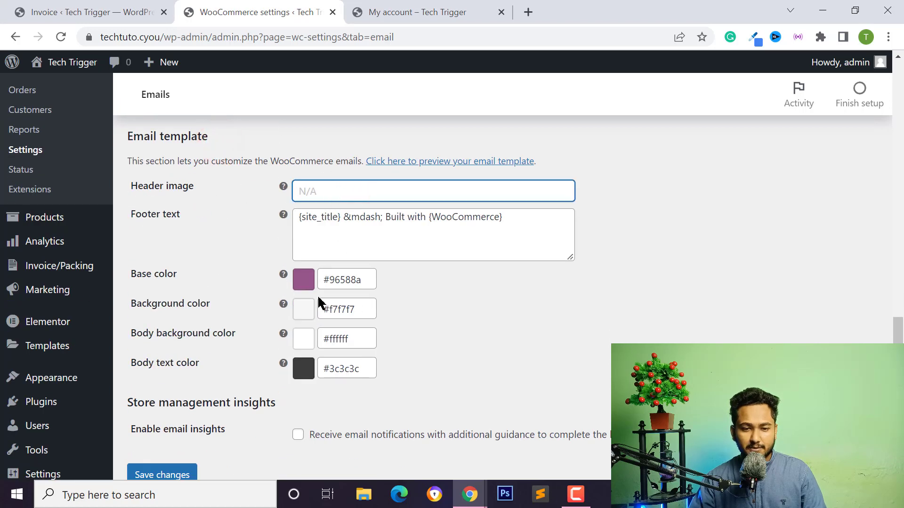
left_click(302, 292)
Drag the base colour picker from #96588a to the pink #f6548a.
left_click(350, 279)
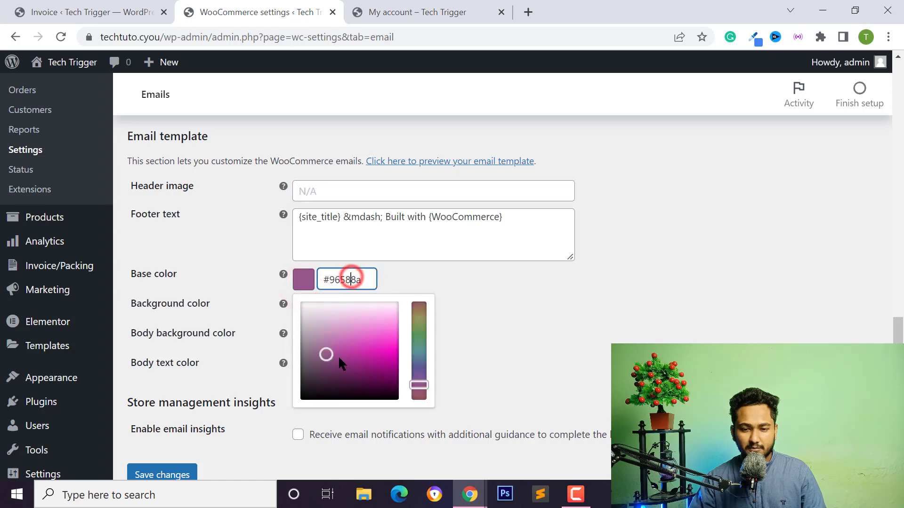
mouse_move(417, 380)
left_mouse_down()
mouse_move(414, 309)
mouse_move(422, 376)
left_mouse_up()
left_click_drag(423, 380, 422, 403)
left_click_drag(385, 347, 399, 337)
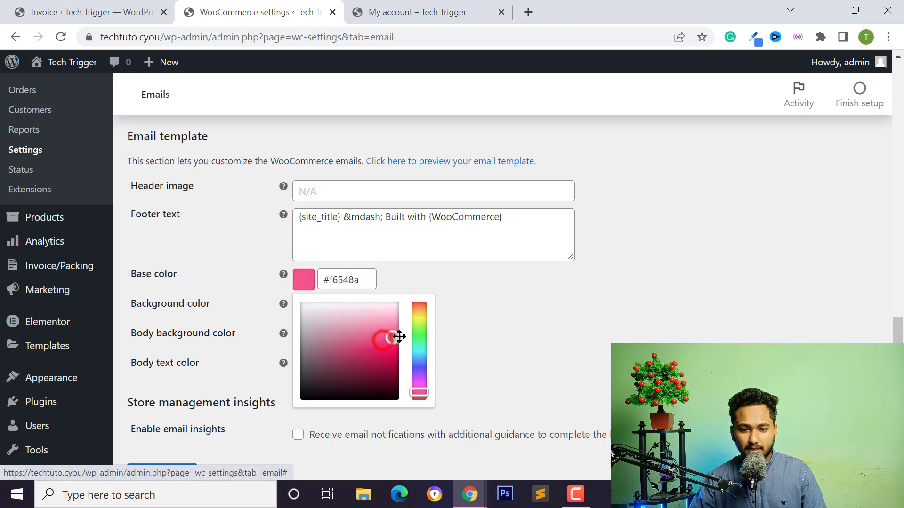
left_click(417, 363)
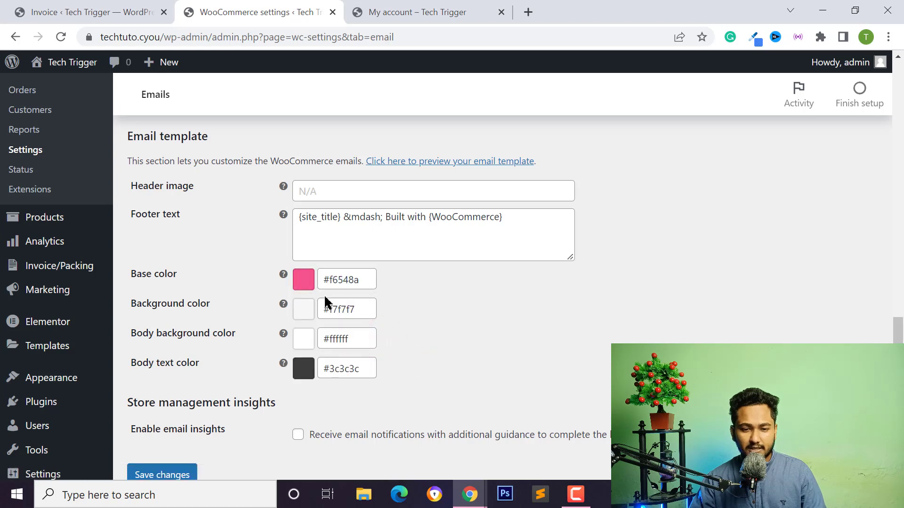
scroll(391, 325, "down", 2)
scroll(400, 306, "up", 15)
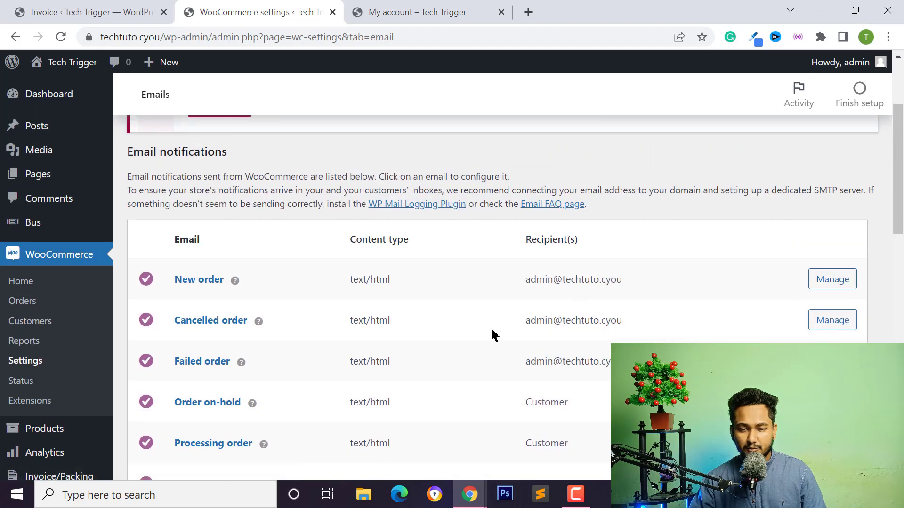
scroll(303, 363, "down", 15)
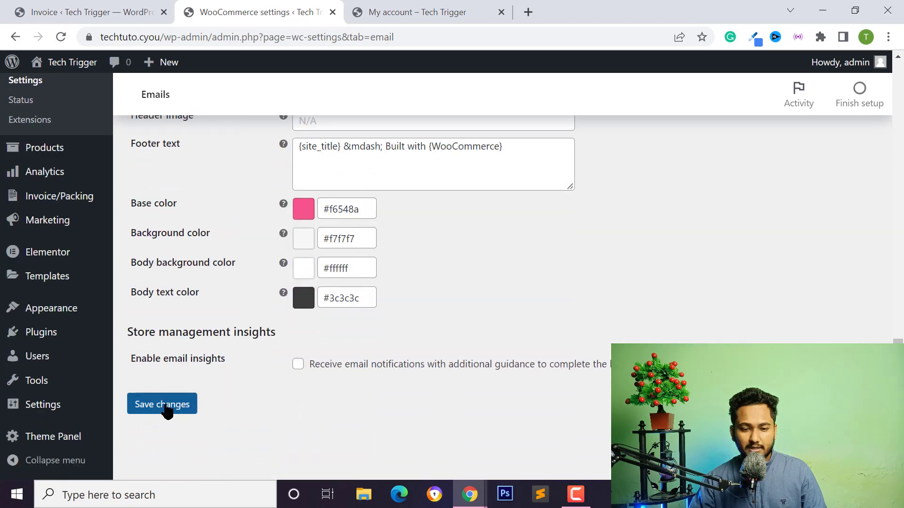
Save the email settings, keeping the #f6548a base colour.
left_click(165, 406)
scroll(344, 353, "up", 10)
scroll(429, 311, "down", 4)
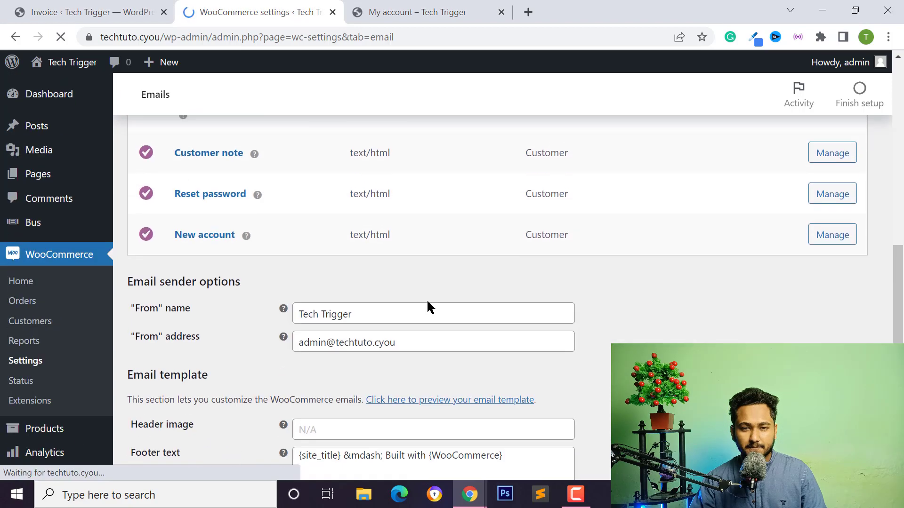
scroll(342, 252, "down", 4)
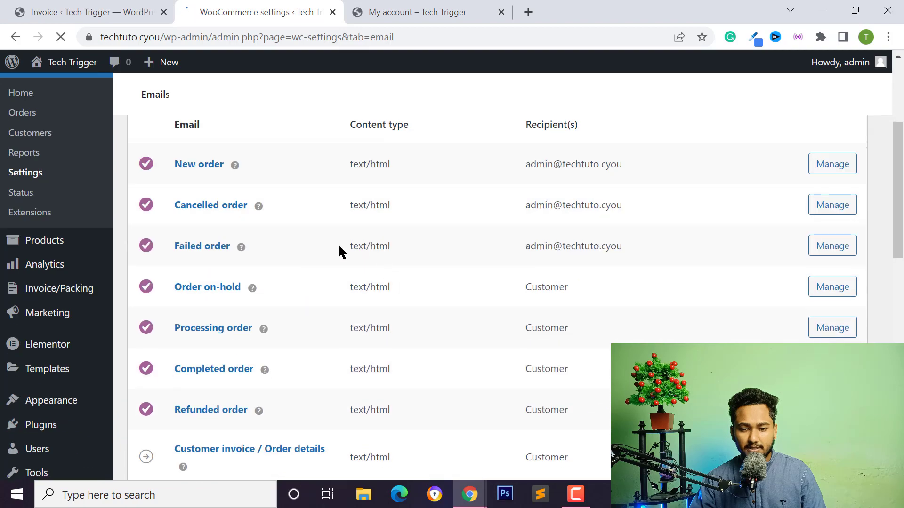
scroll(338, 309, "down", 10)
scroll(343, 73, "up", 2)
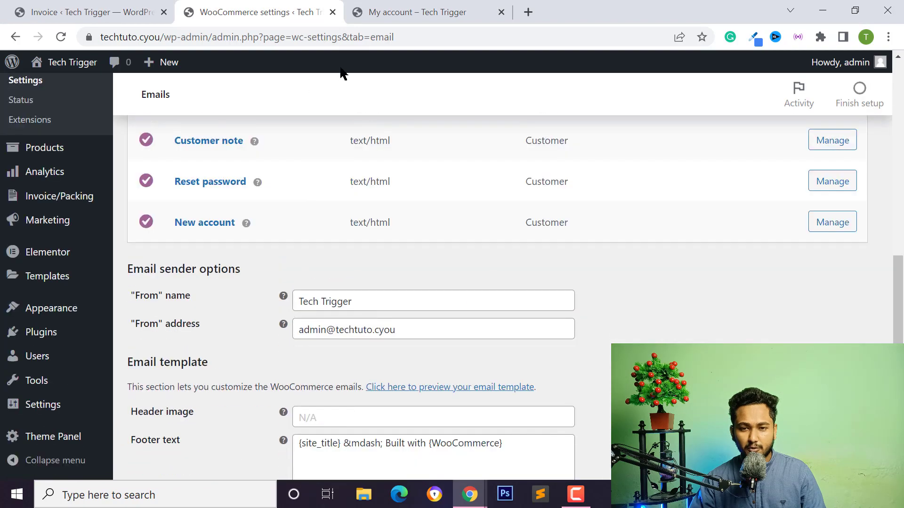
scroll(508, 278, "up", 15)
scroll(500, 262, "down", 7)
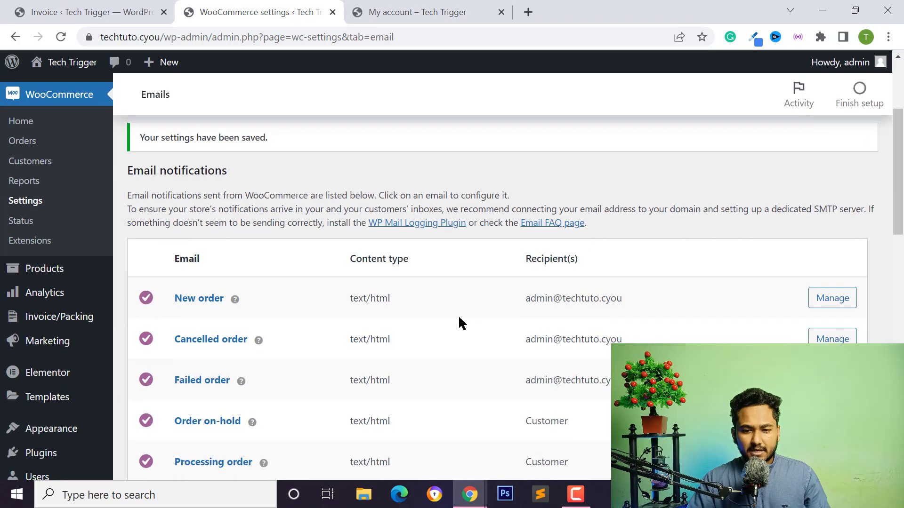
scroll(386, 263, "up", 2)
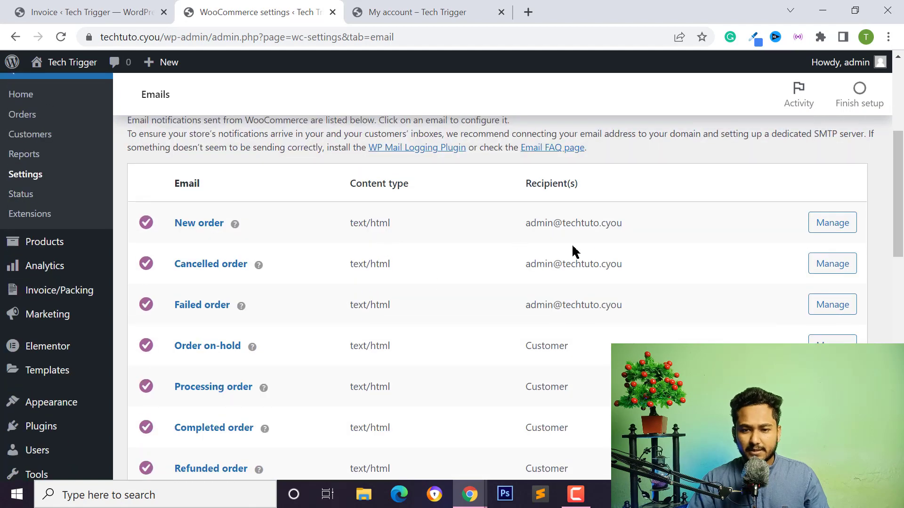
scroll(564, 165, "down", 3)
scroll(448, 317, "down", 6)
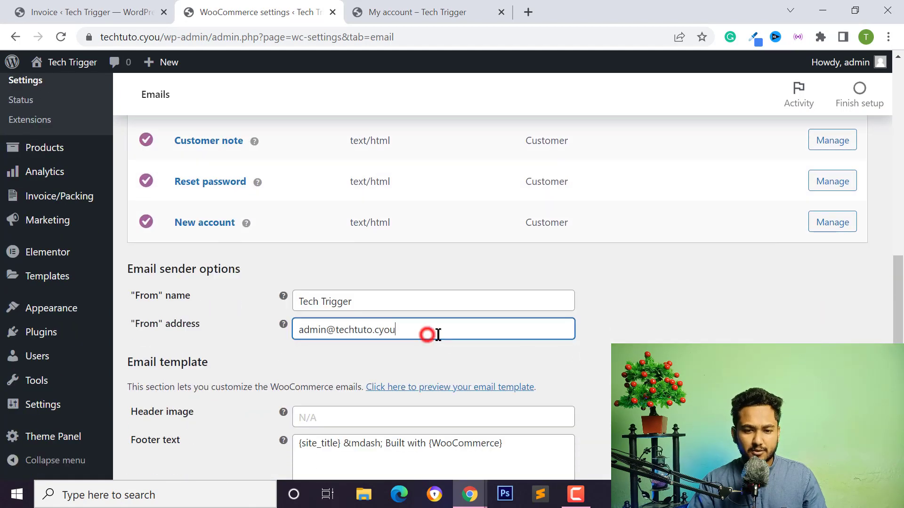
Highlight the sender From address under Email sender options.
left_click_drag(428, 334, 292, 327)
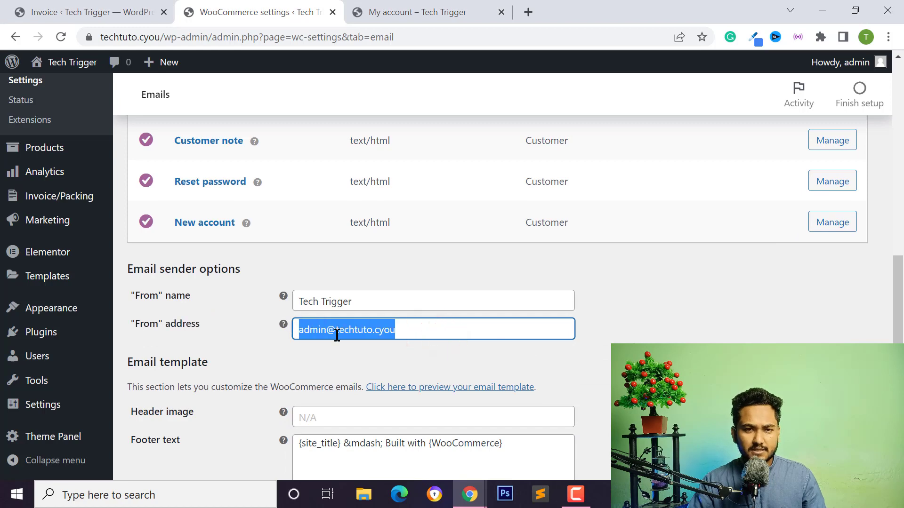
left_click_drag(413, 329, 293, 336)
left_click(377, 330)
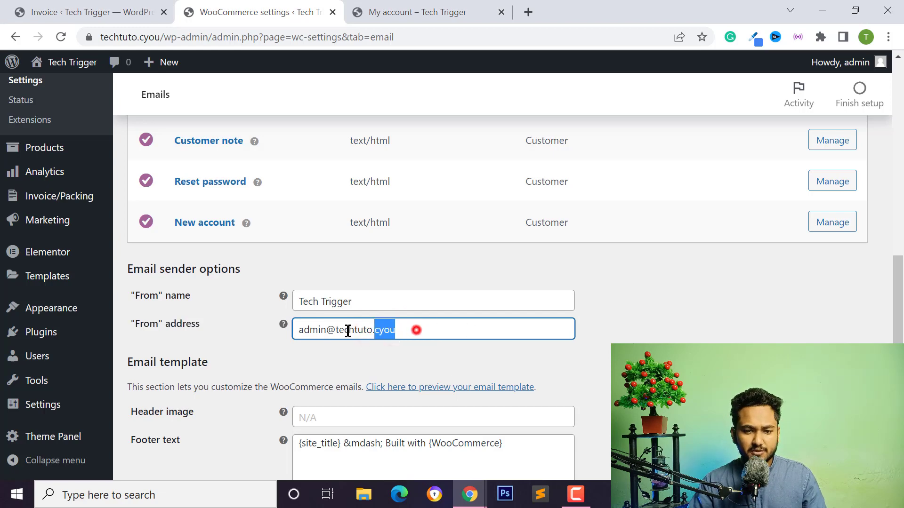
left_click_drag(347, 332, 295, 348)
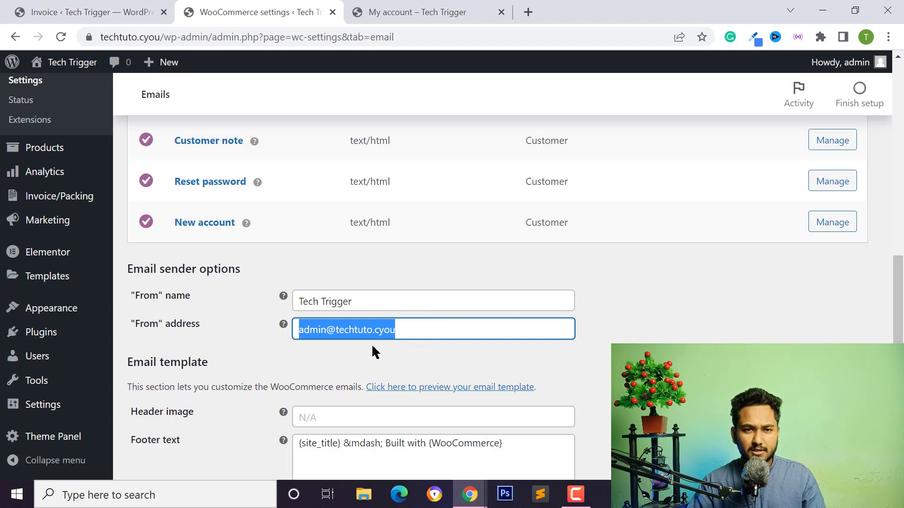
left_click(408, 10)
left_click(239, 10)
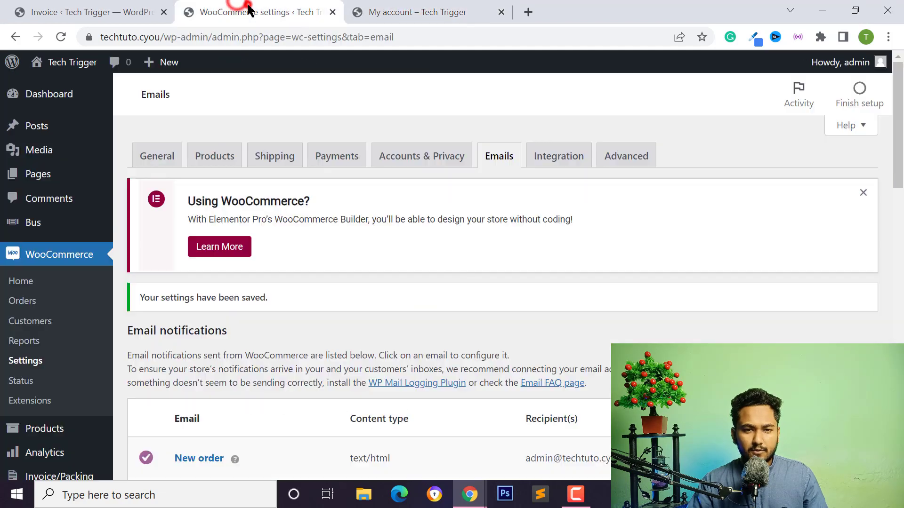
Go to WooCommerce Orders to list orders #50 and #16.
left_click(19, 301)
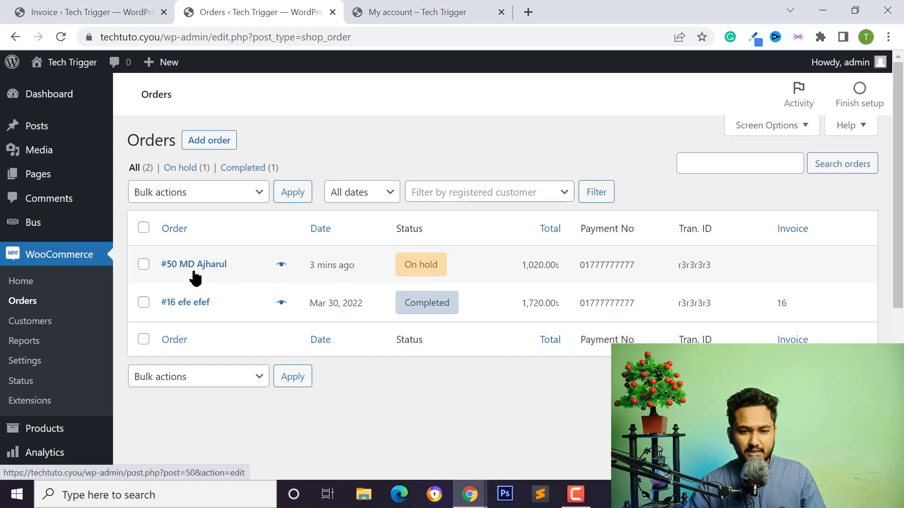
Open order #50's preview and check seats C2 and C4 and the Jatrabari-dhaka pickup point.
left_click(281, 266)
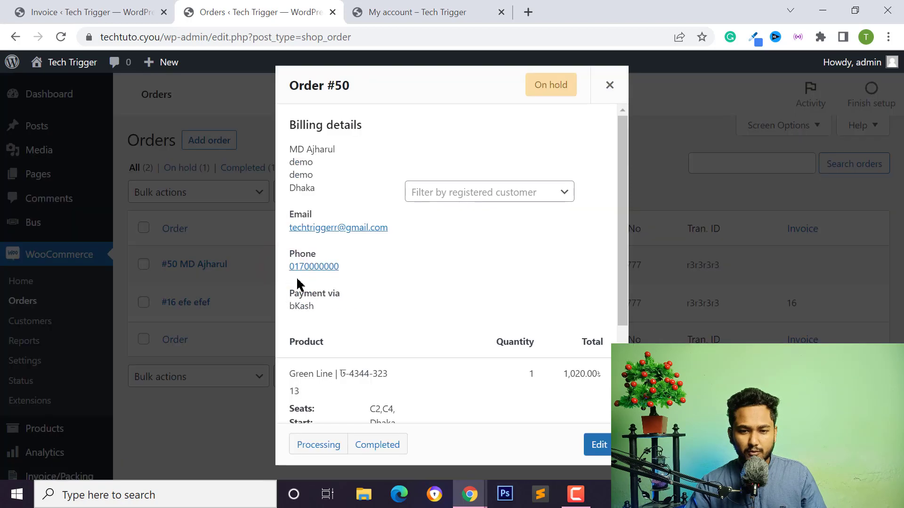
scroll(295, 193, "down", 2)
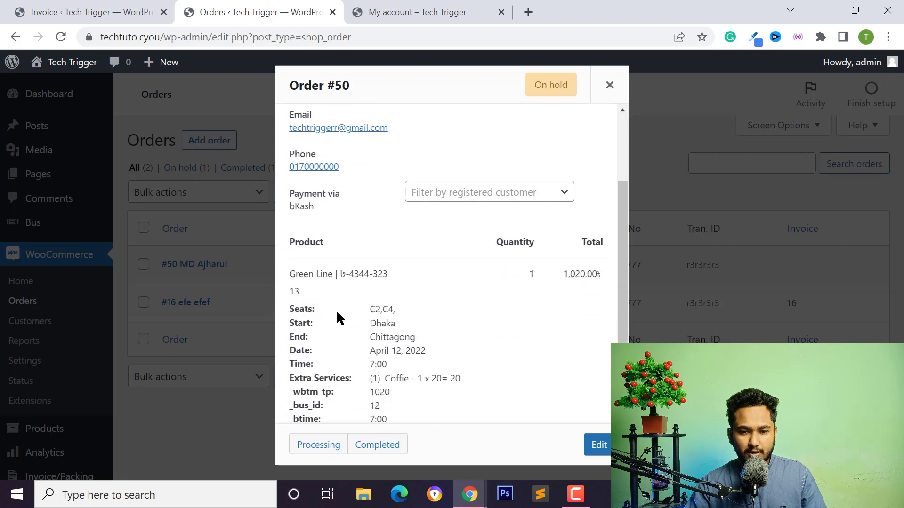
scroll(298, 274, "down", 1)
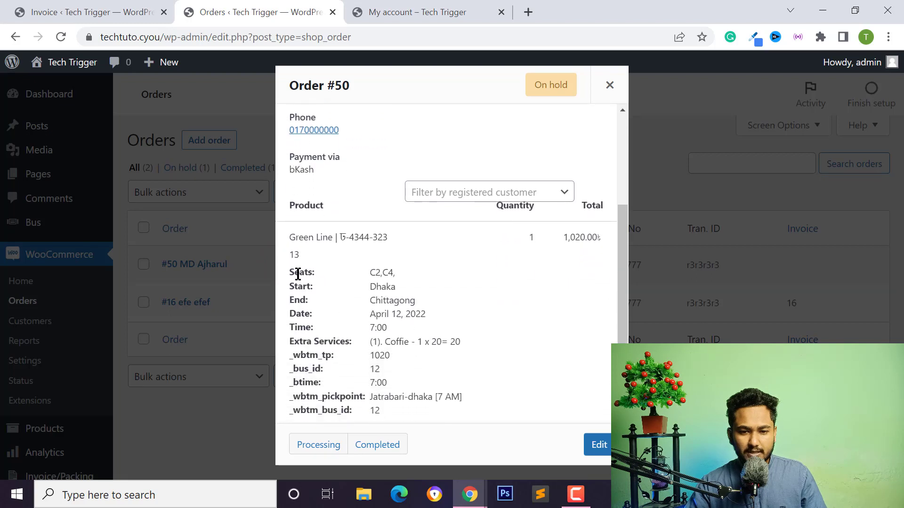
left_click(394, 273)
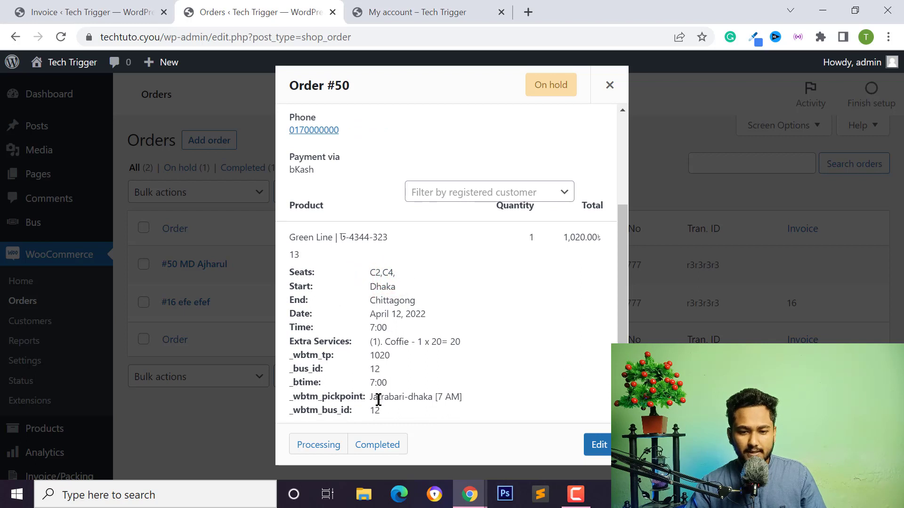
left_click_drag(367, 398, 452, 398)
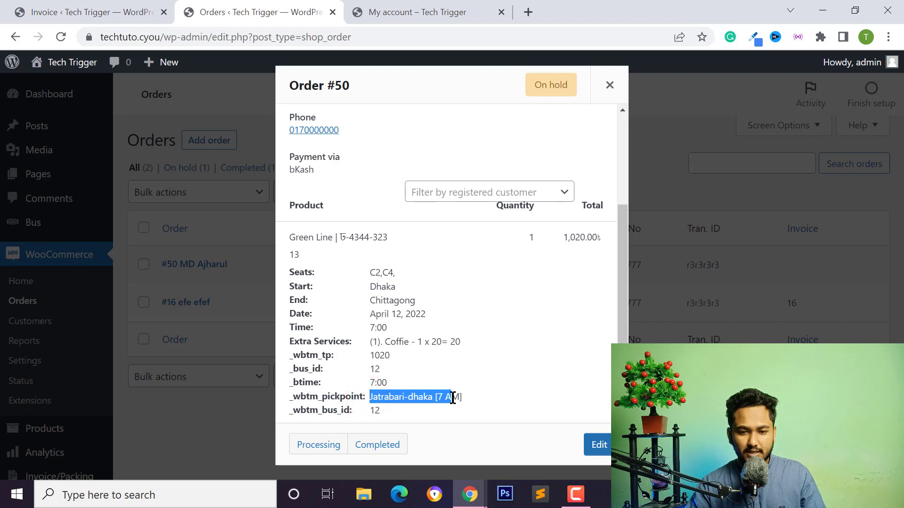
left_click(384, 400)
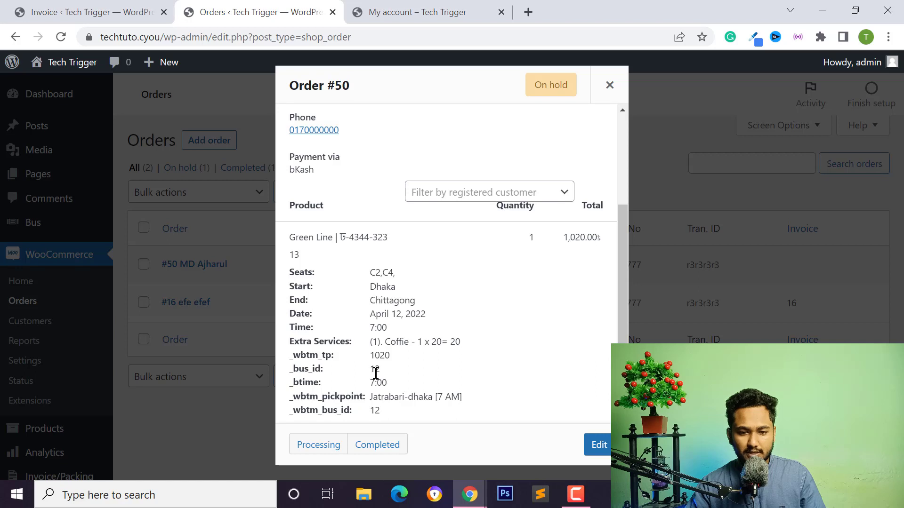
Highlight the departure time row and the _bus_id value 12 in the preview.
left_click(389, 359)
mouse_move(390, 360)
left_mouse_down()
mouse_move(393, 380)
mouse_move(384, 368)
left_mouse_up()
left_click(383, 363)
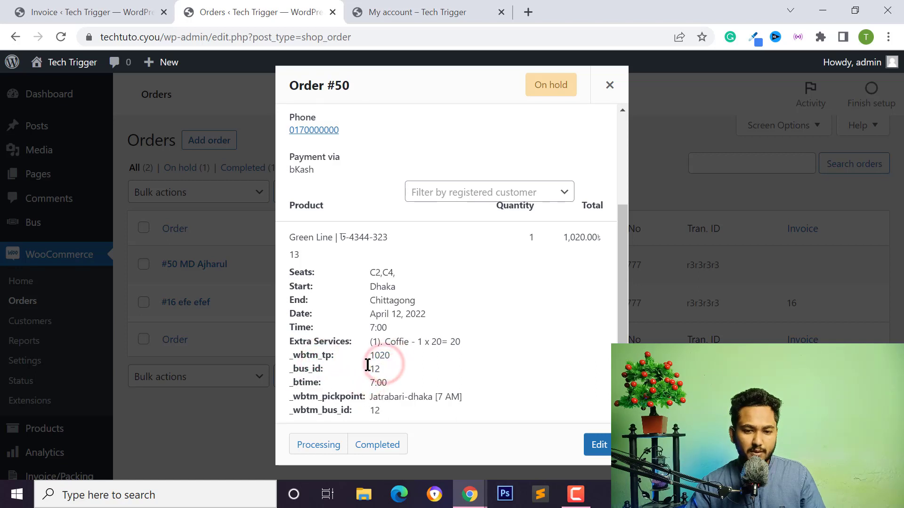
double_click(373, 368)
left_click(295, 370)
left_click_drag(293, 369, 325, 375)
double_click(374, 369)
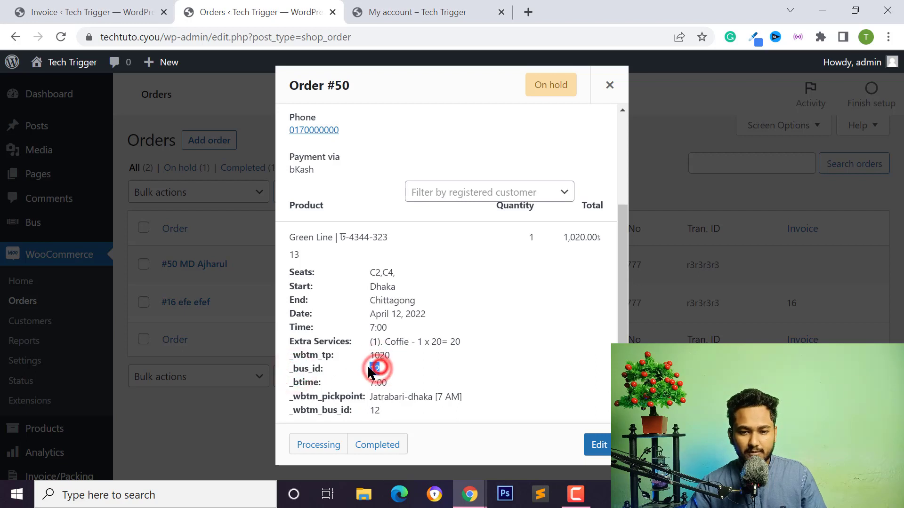
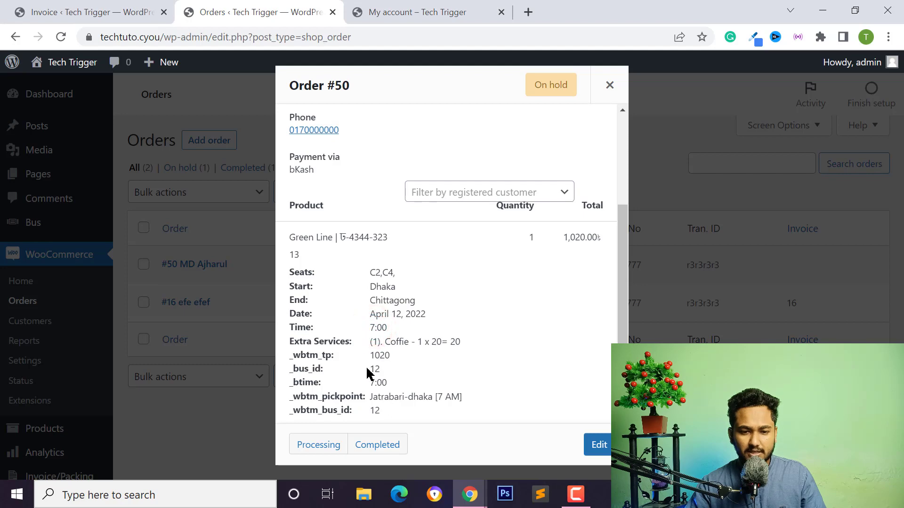
Scroll through order #50's preview, clear a stray highlight, and close it.
scroll(367, 374, "up", 3)
scroll(418, 323, "down", 3)
left_click(400, 337)
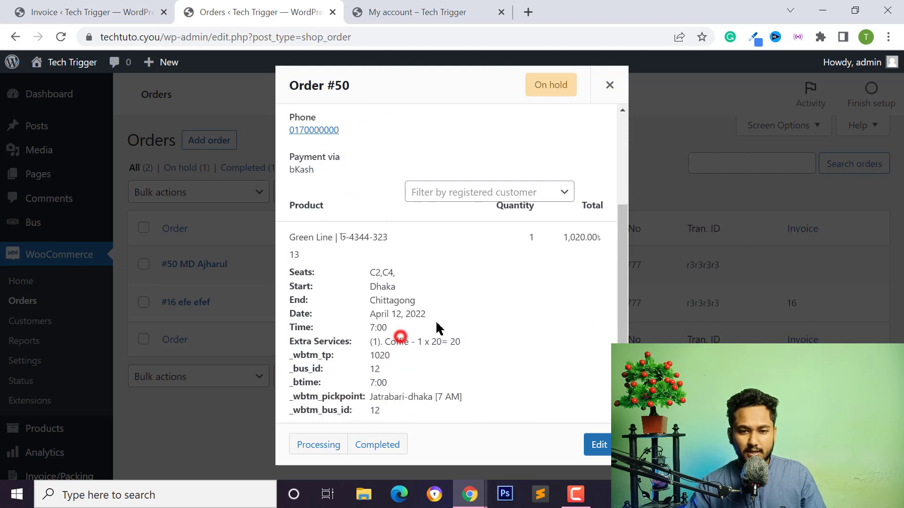
scroll(438, 329, "up", 3)
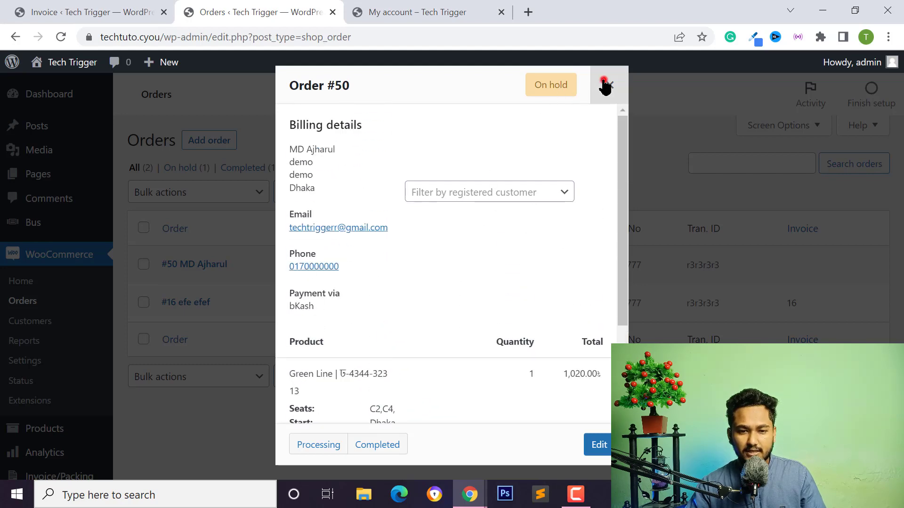
left_click(603, 84)
Reopen order #50's preview, highlight the bus name Green Line and its number, then close it.
scroll(52, 332, "down", 3)
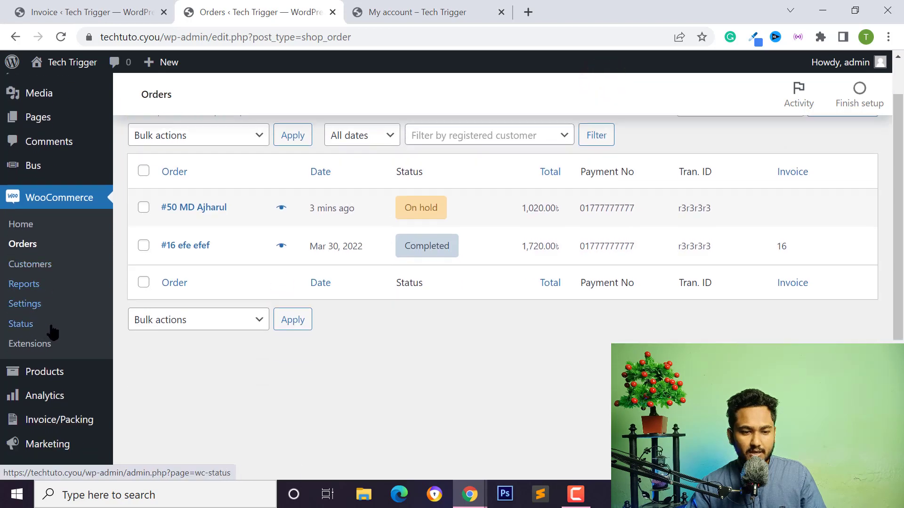
scroll(212, 316, "up", 3)
left_click(282, 304)
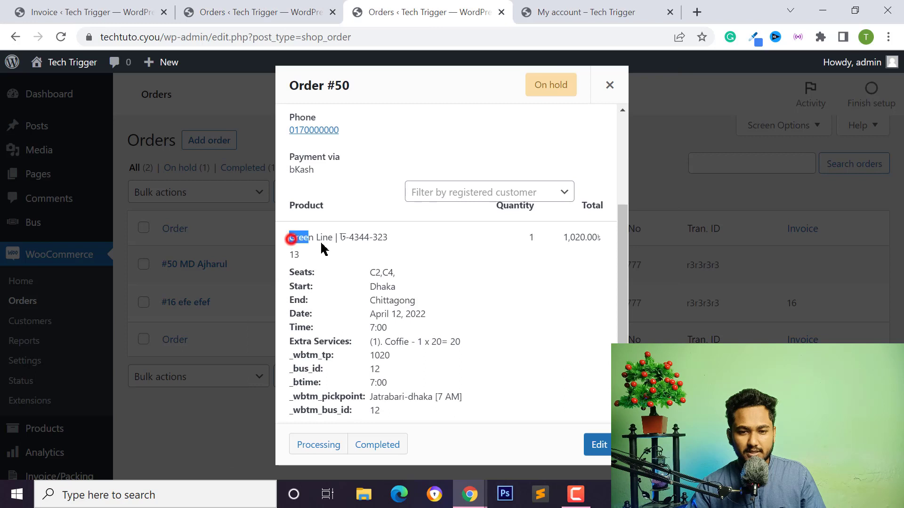
left_click_drag(324, 248, 383, 236)
left_click(340, 238)
left_click(339, 237)
left_click(390, 237)
left_click(383, 236)
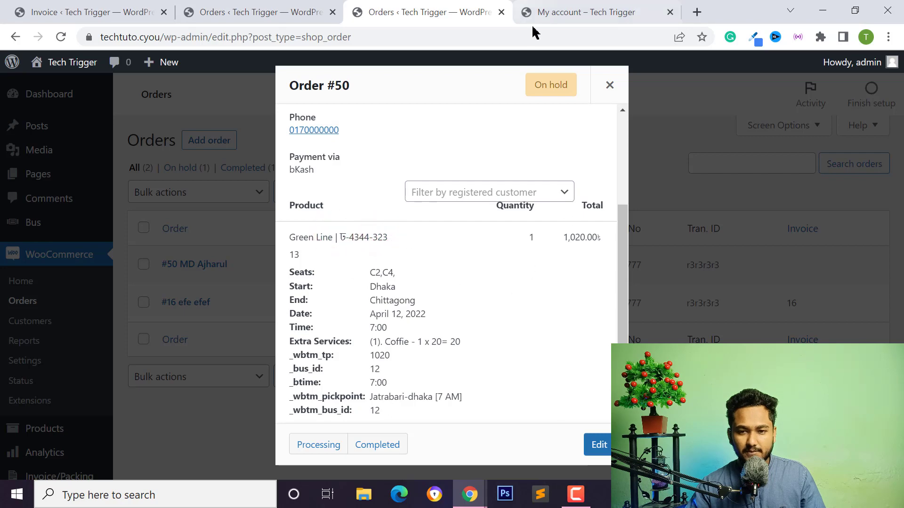
left_click(601, 89)
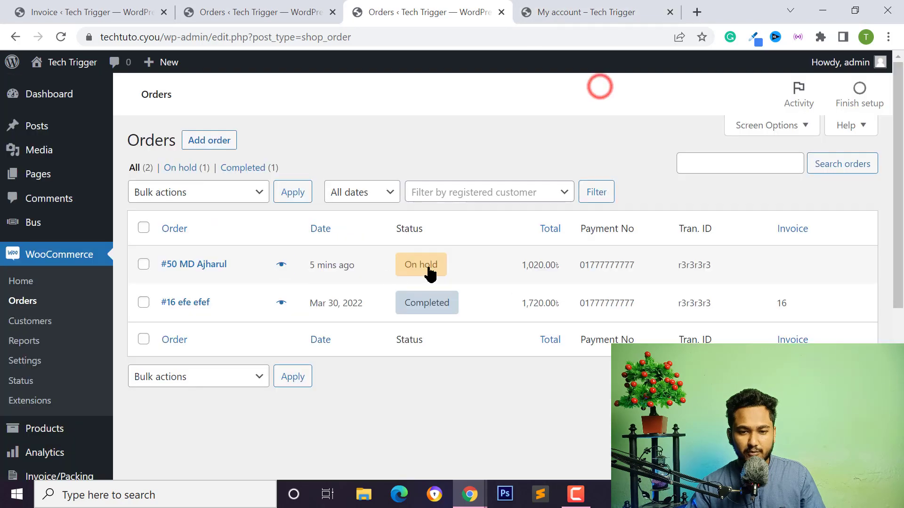
Switch to the My account tab listing the order #16 Green Line bookings.
left_click(281, 265)
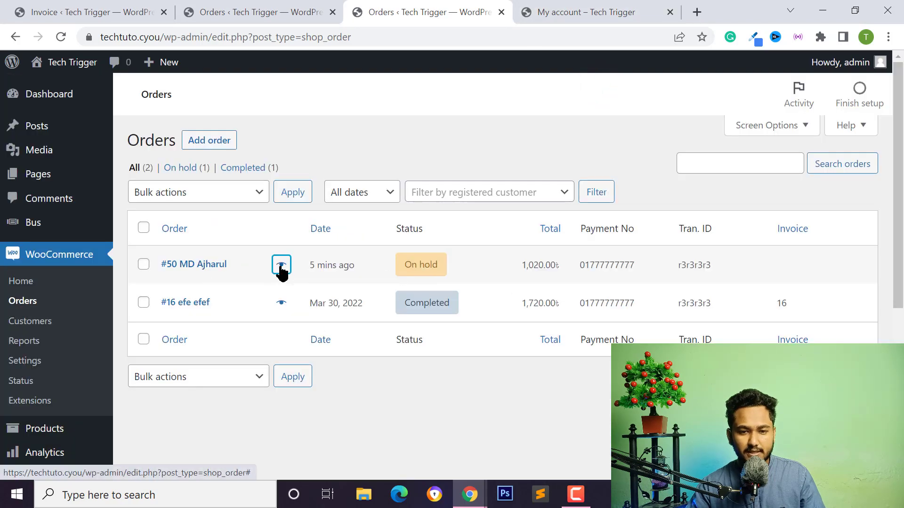
left_click(546, 13)
scroll(204, 188, "up", 1)
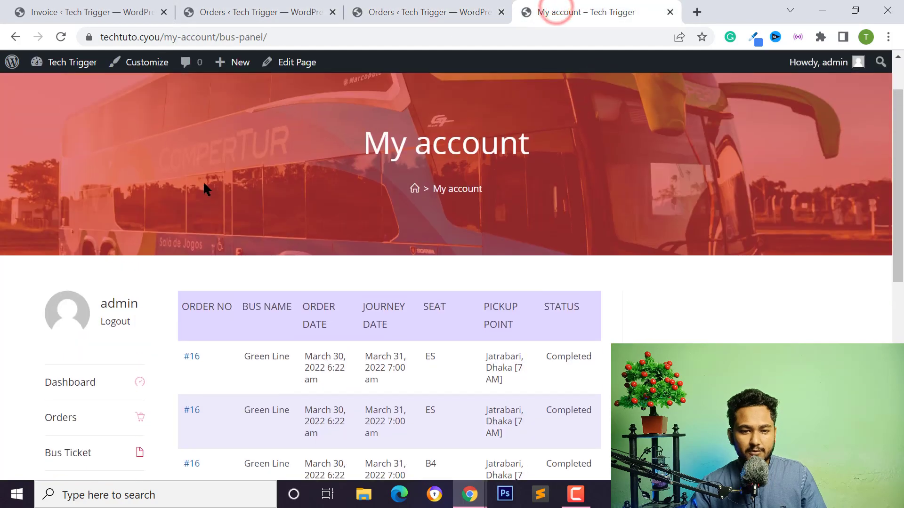
In the customer's incognito window, open My account's Bus Ticket panel, which has no order 50 tickets yet.
scroll(204, 188, "down", 2)
scroll(204, 190, "down", 3)
mouse_move(469, 494)
left_click(516, 441)
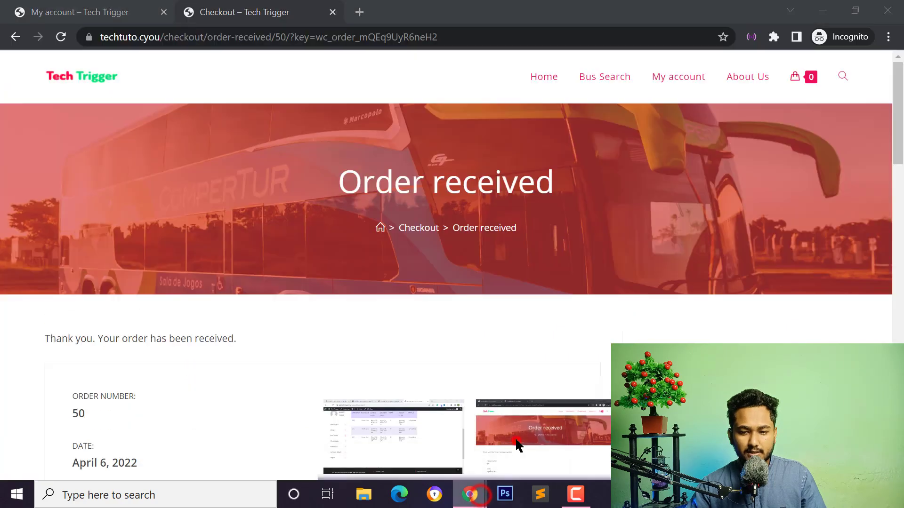
scroll(105, 286, "down", 5)
scroll(273, 208, "up", 5)
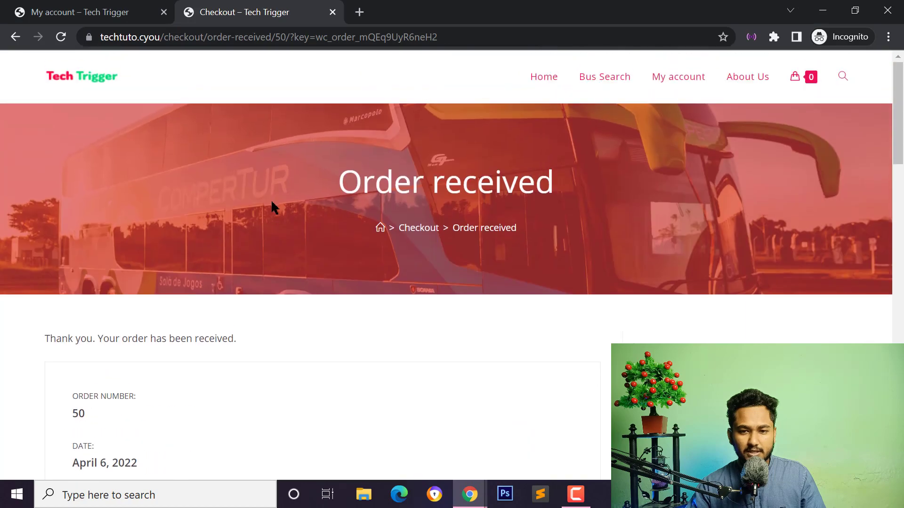
left_click(681, 77)
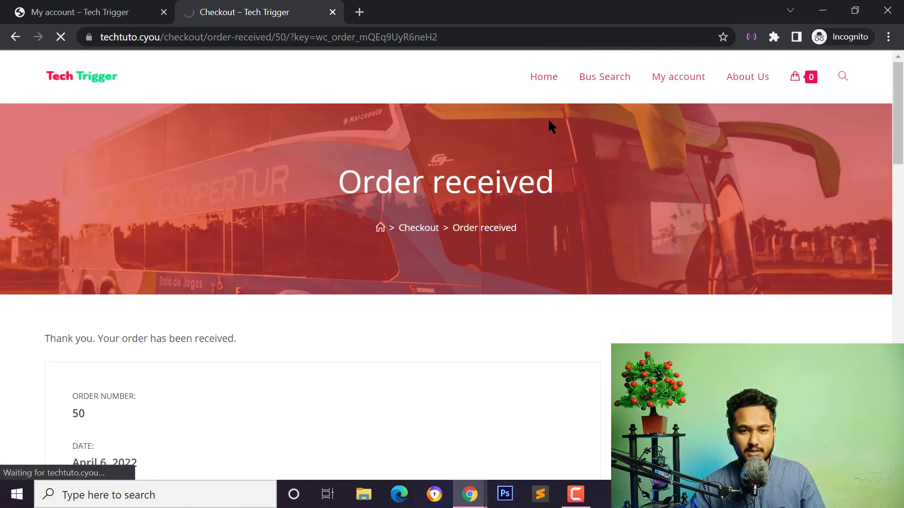
scroll(149, 308, "down", 3)
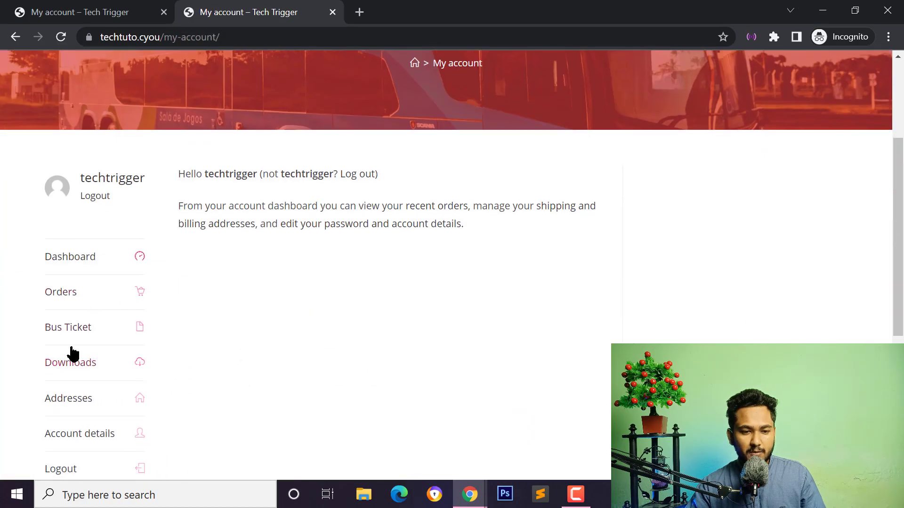
left_click(70, 339)
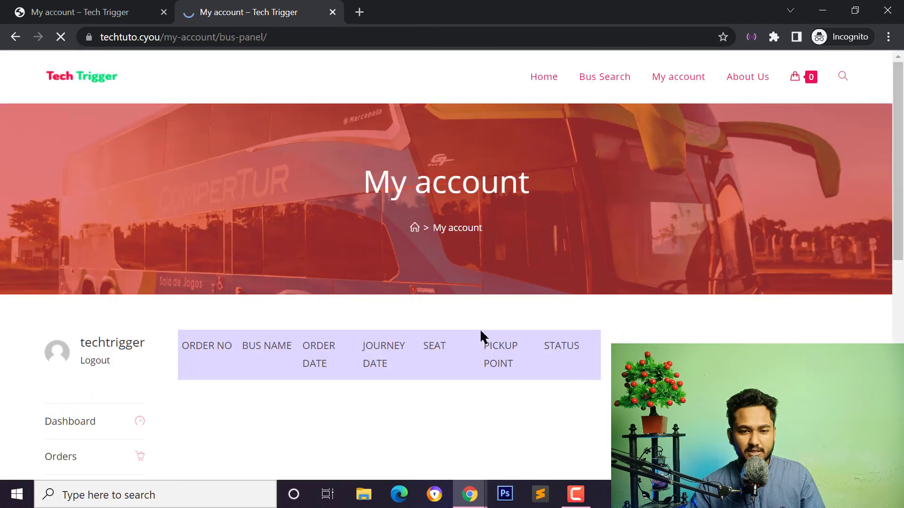
scroll(445, 311, "down", 2)
scroll(444, 311, "down", 3)
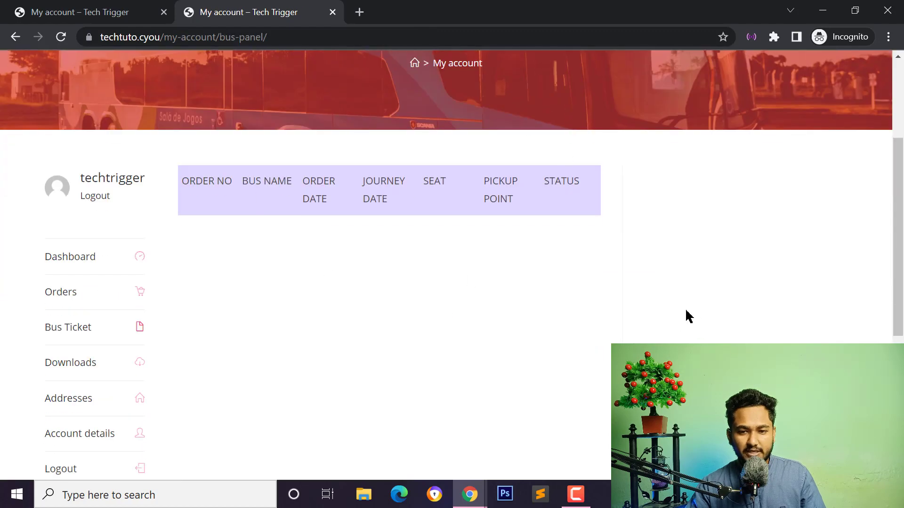
Return to the admin Orders list and open order #50's preview.
mouse_move(470, 494)
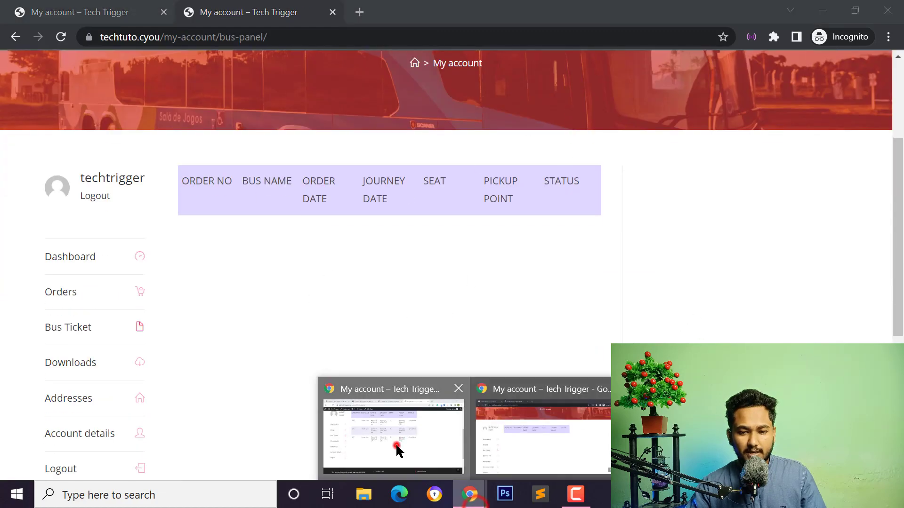
left_click(396, 445)
left_click(225, 11)
left_click(284, 266)
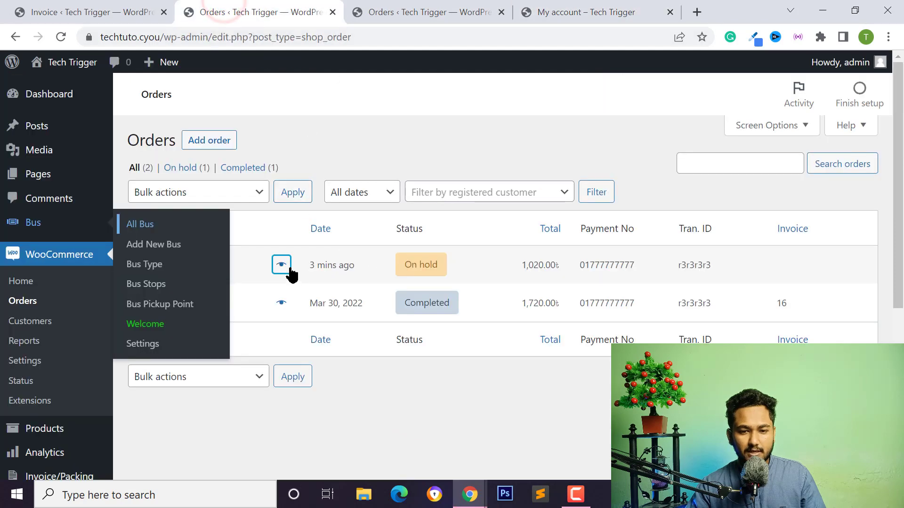
Mark order #50 Completed from its preview and bring the customer's incognito window forward.
scroll(555, 389, "down", 3)
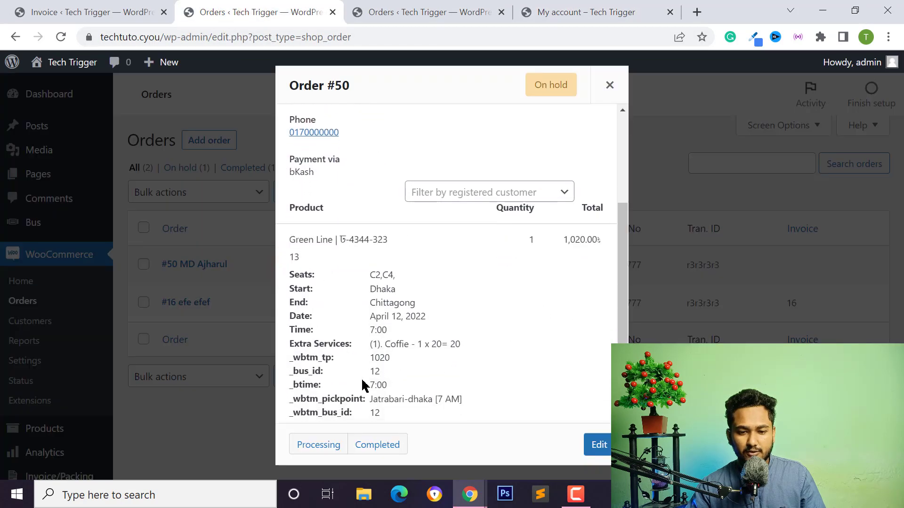
left_click(376, 445)
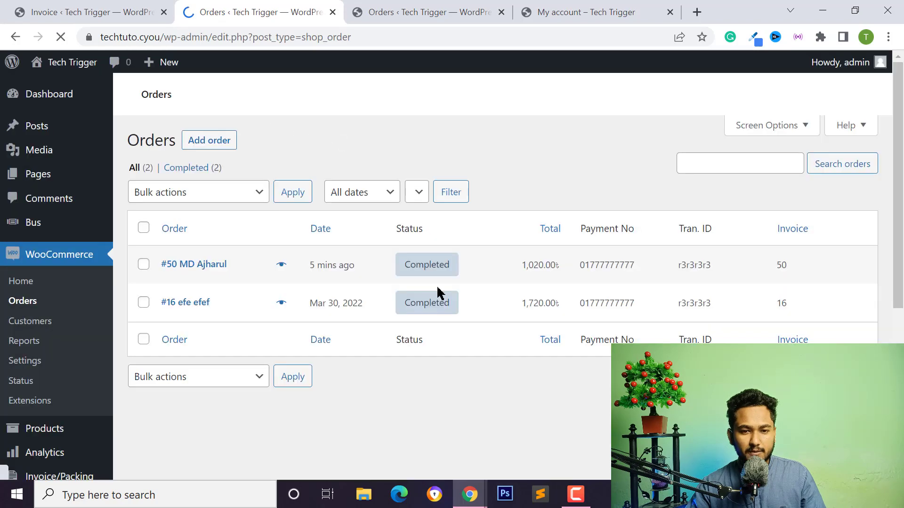
left_click(415, 10)
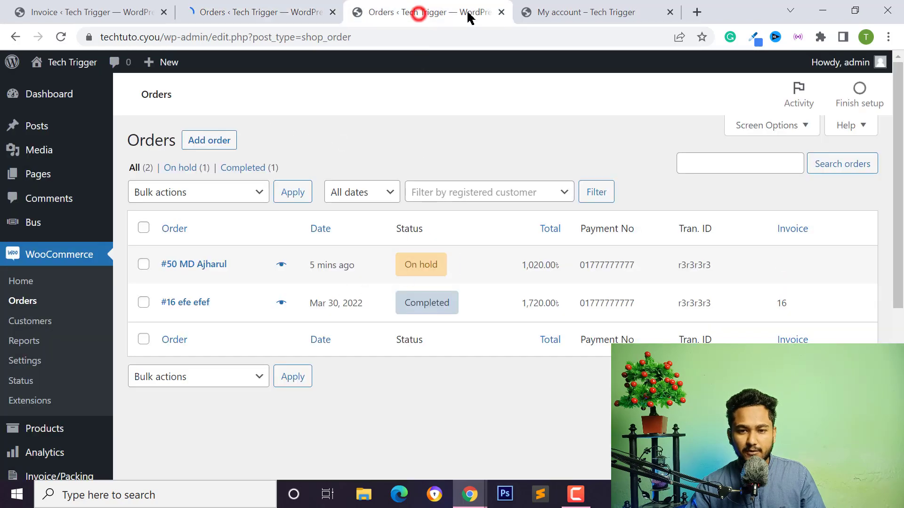
left_click(541, 10)
left_click(471, 7)
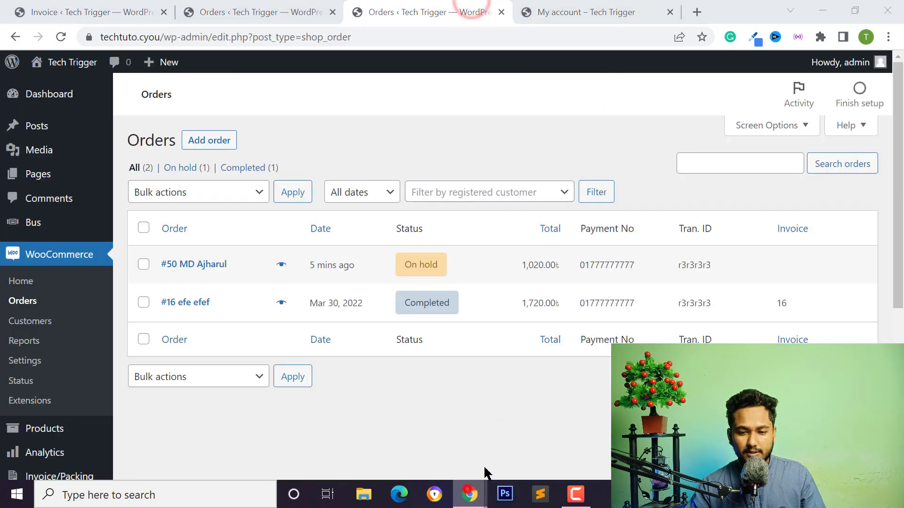
left_click(518, 437)
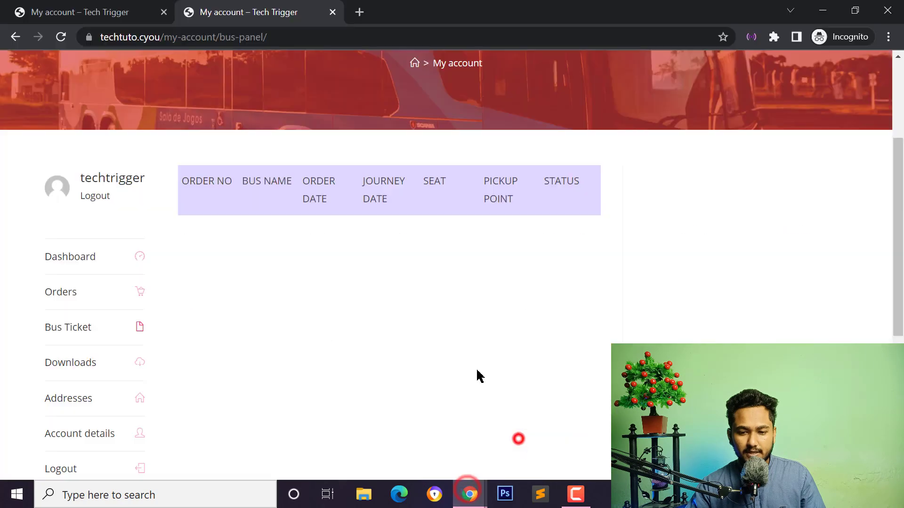
Reload the customer's Bus Ticket panel and point out the seats C2 and C4.
left_click(65, 328)
scroll(83, 369, "down", 3)
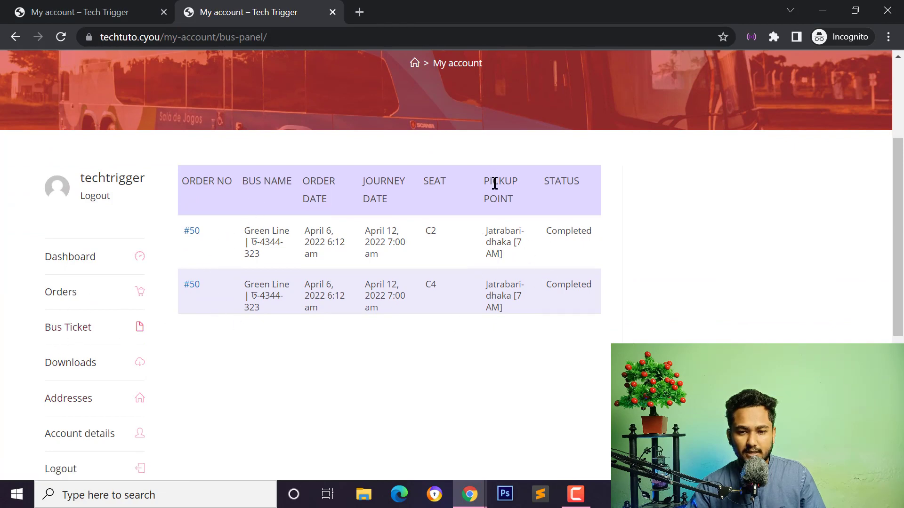
left_click_drag(485, 230, 518, 243)
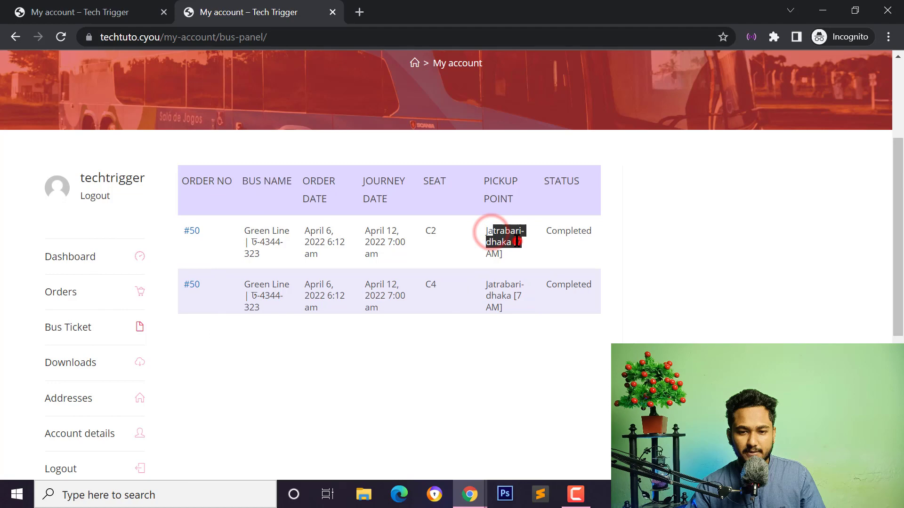
double_click(428, 231)
double_click(429, 285)
left_click(428, 233)
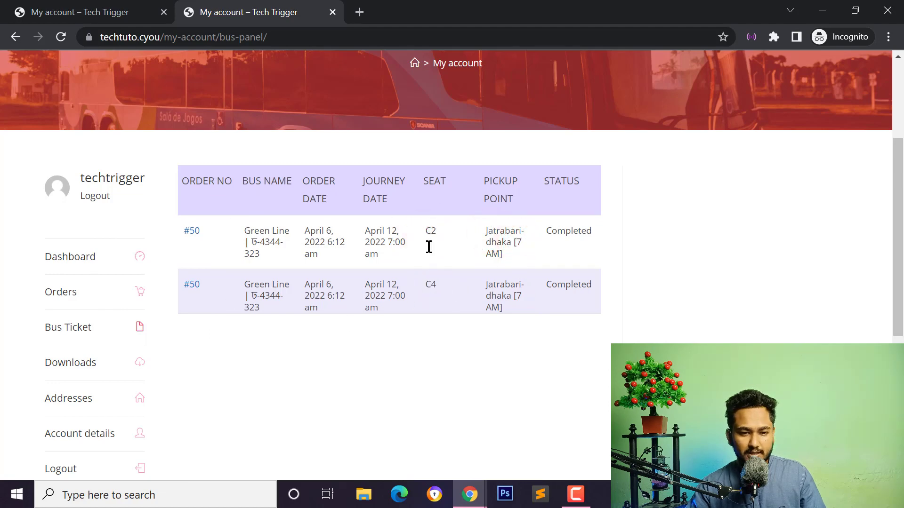
scroll(145, 306, "down", 2)
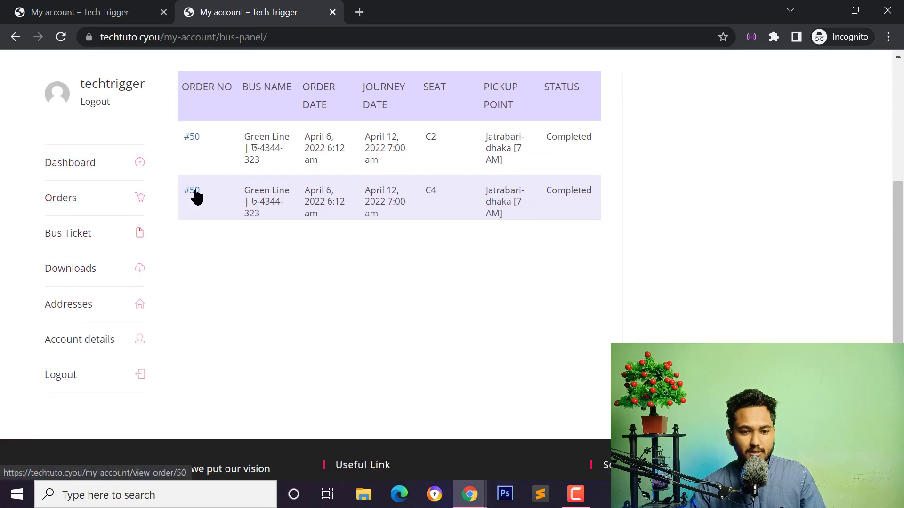
Open order #50's details page, highlight its Completed status, and scroll to Print Invoice.
left_click(192, 136)
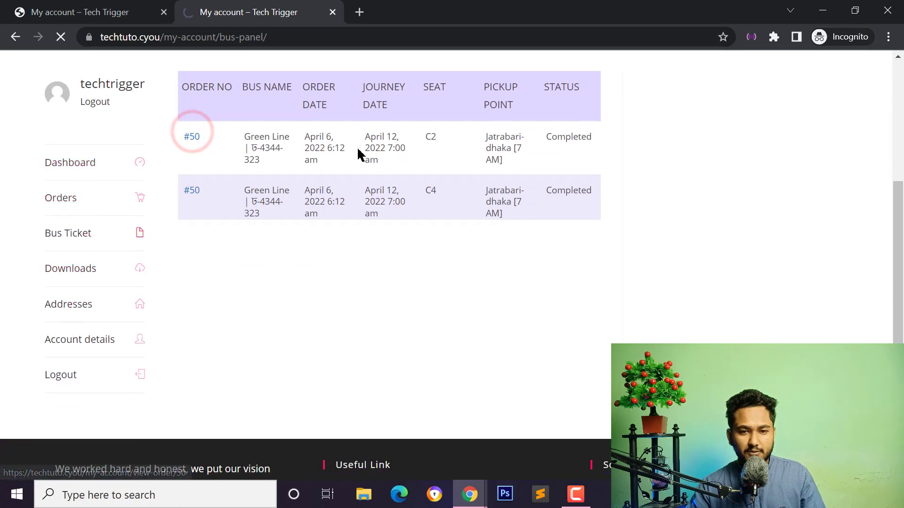
scroll(293, 278, "down", 4)
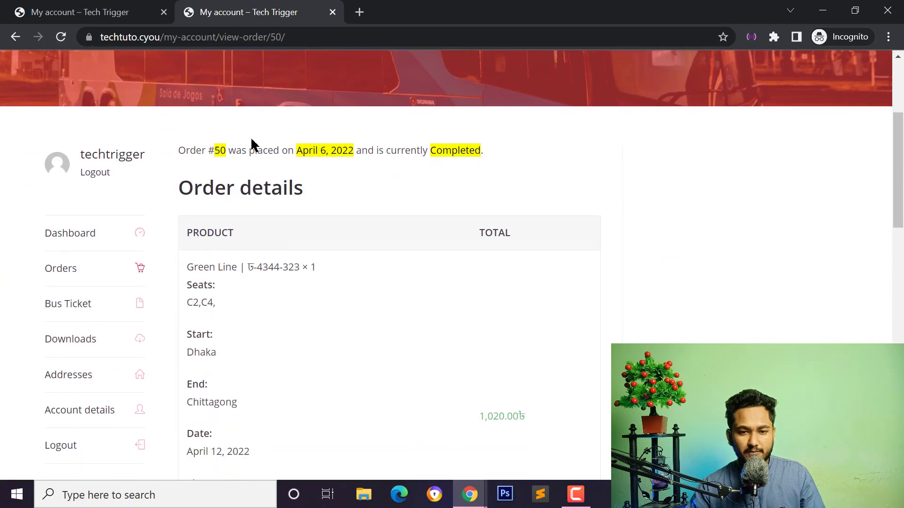
scroll(338, 197, "down", 1)
left_click_drag(206, 114, 367, 111)
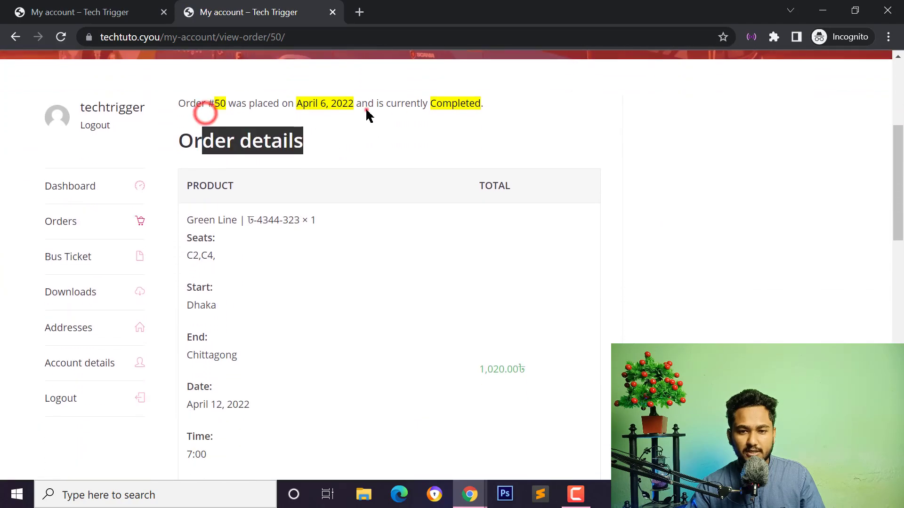
left_click(367, 111)
left_click_drag(427, 93, 512, 104)
left_click(455, 87)
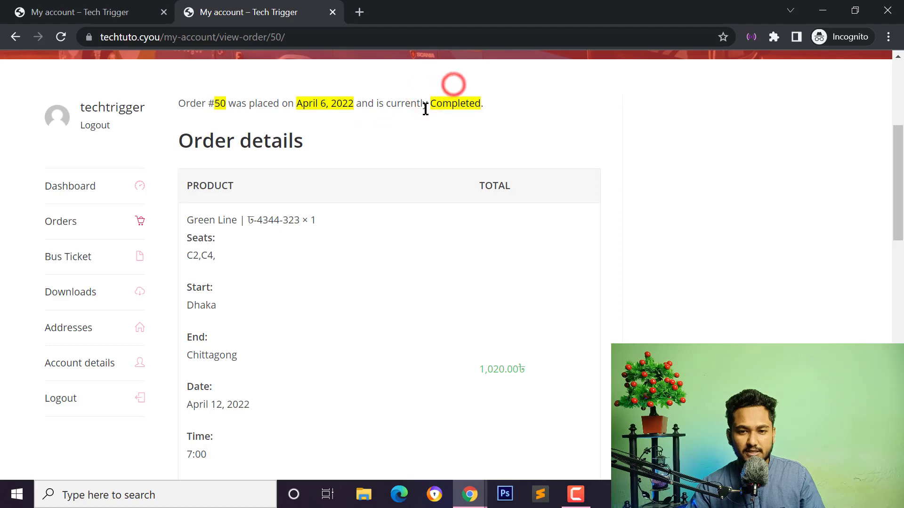
scroll(285, 266, "down", 6)
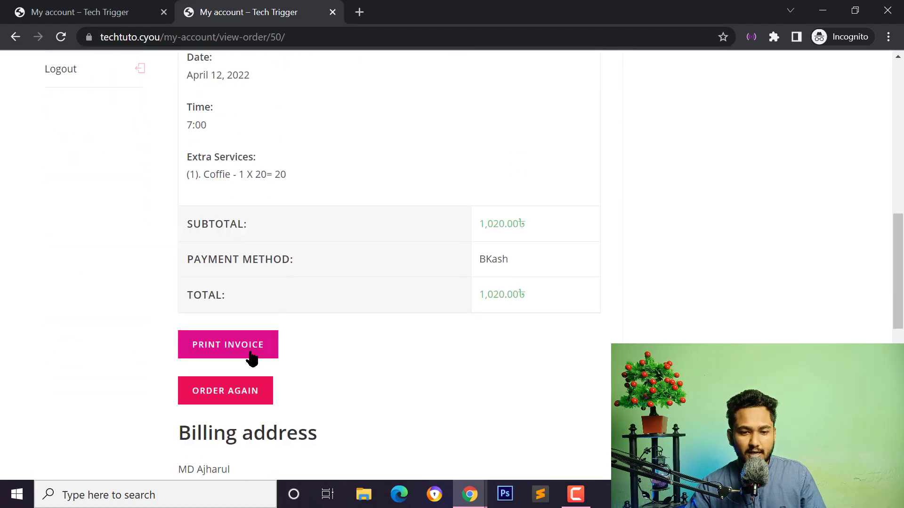
scroll(253, 359, "down", 2)
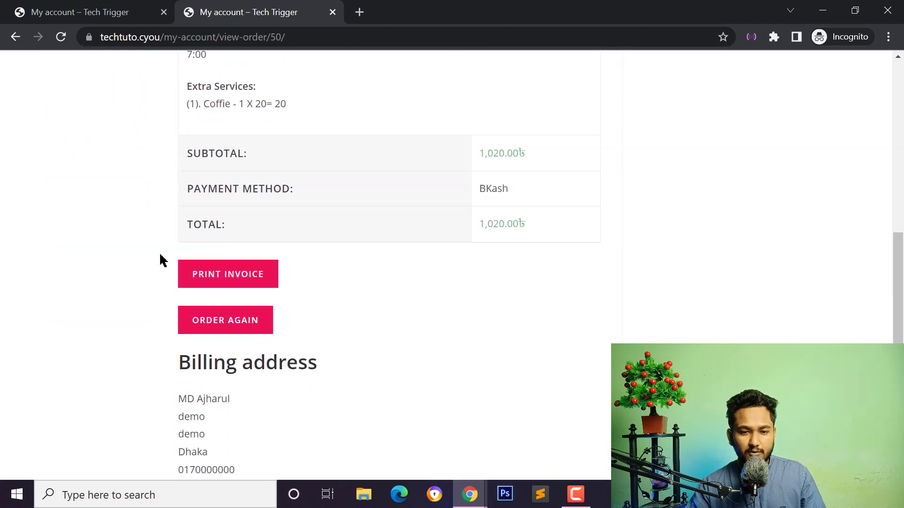
Open order #50's printable invoice, cancel the print dialog, and point out the BUS TICKET heading.
left_click(238, 276)
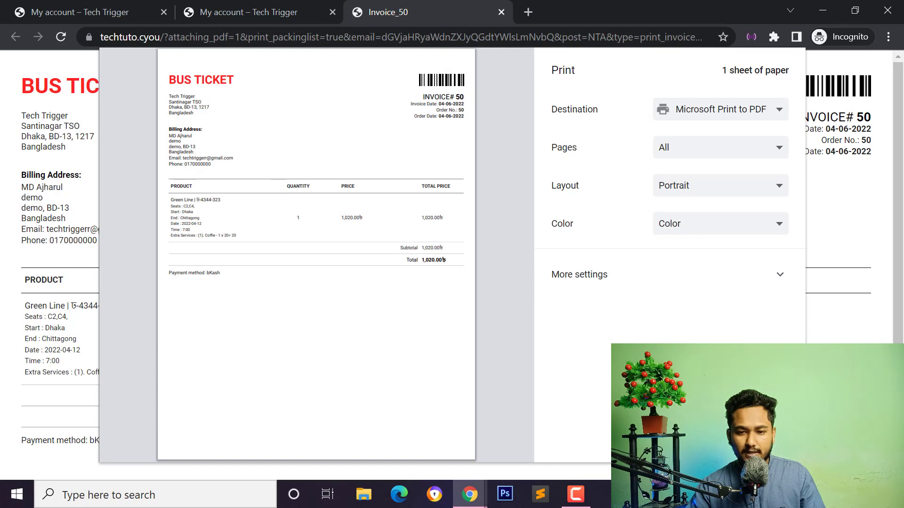
key("Escape")
triple_click(22, 86)
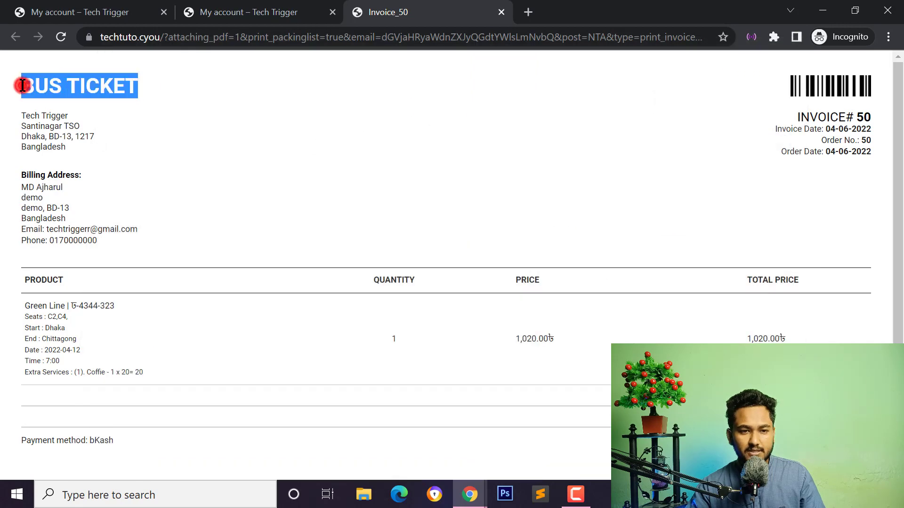
left_click(105, 94)
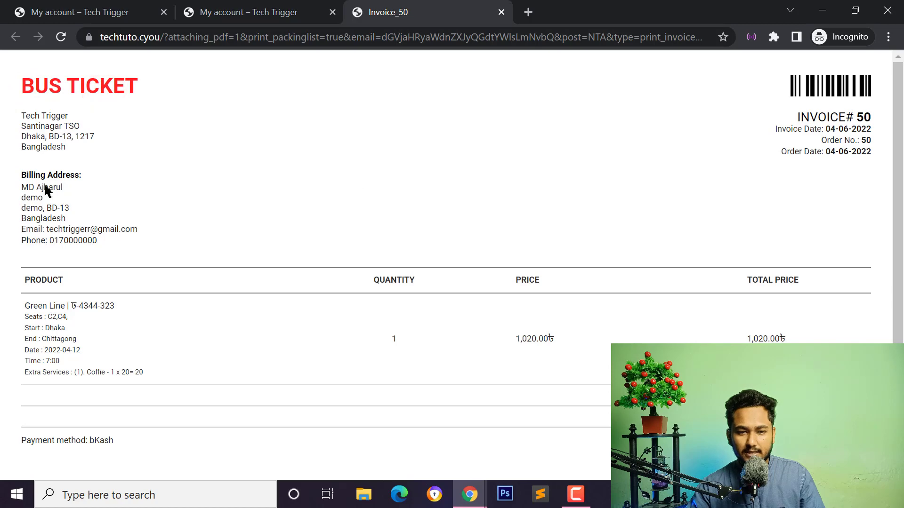
scroll(98, 286, "down", 1)
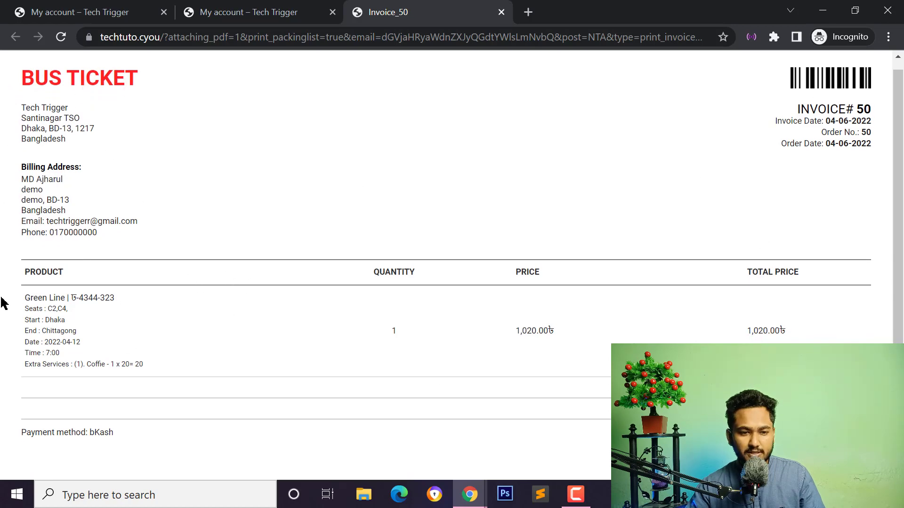
Highlight the invoice's Green Line bus name and number, Extra Services line, and 2022-04-12 journey date.
left_click_drag(25, 299, 70, 299)
left_click(78, 300)
left_click(128, 301)
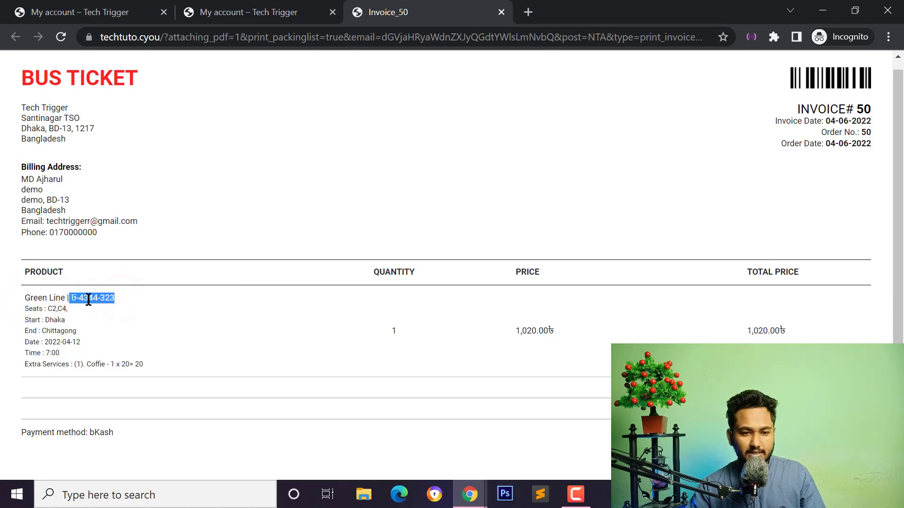
left_click(77, 312)
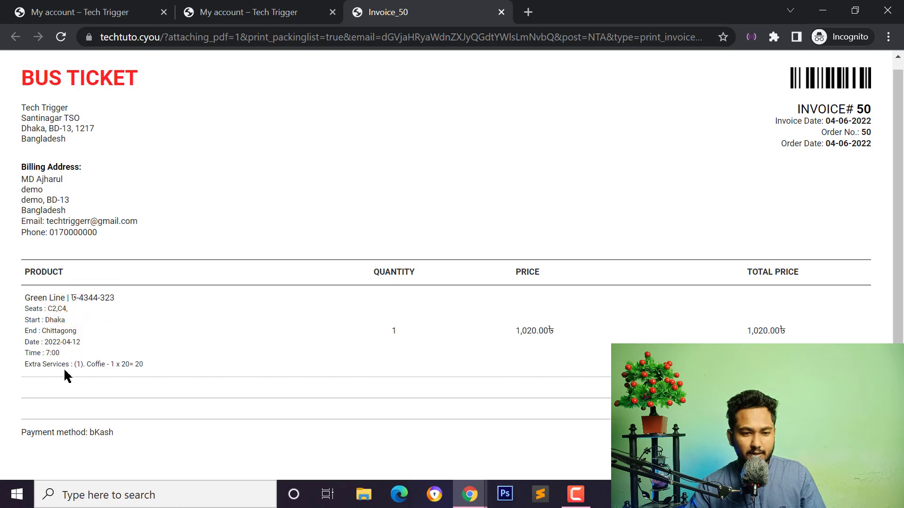
left_click_drag(68, 366, 161, 365)
left_click(26, 362)
left_click_drag(83, 362, 183, 362)
left_click(183, 362)
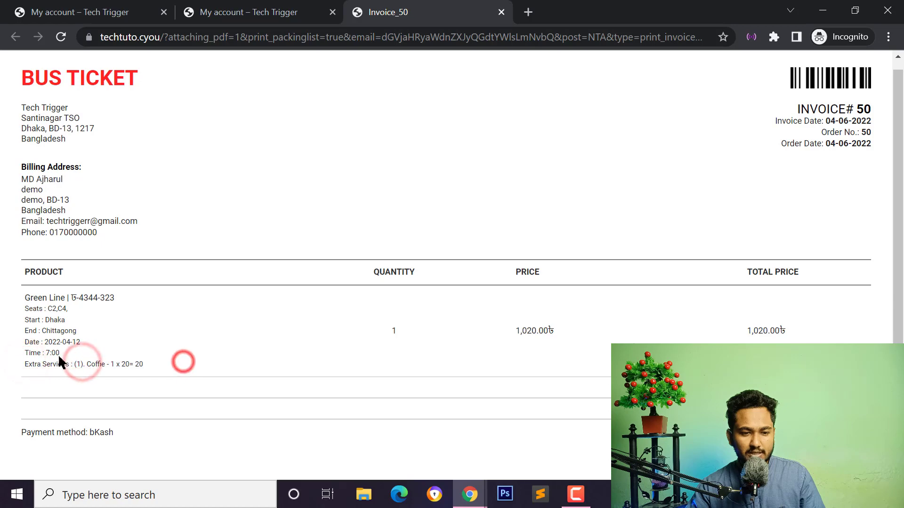
left_click_drag(50, 345, 85, 344)
left_click(85, 343)
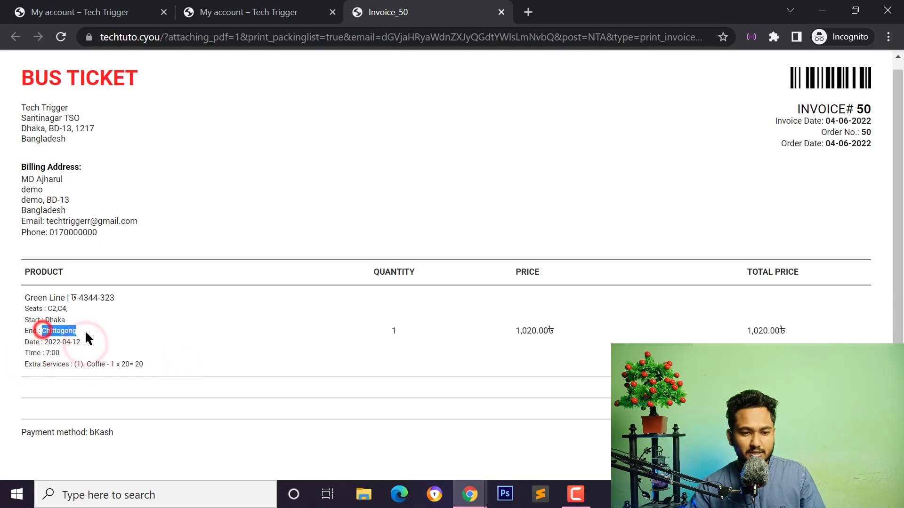
left_click(41, 329)
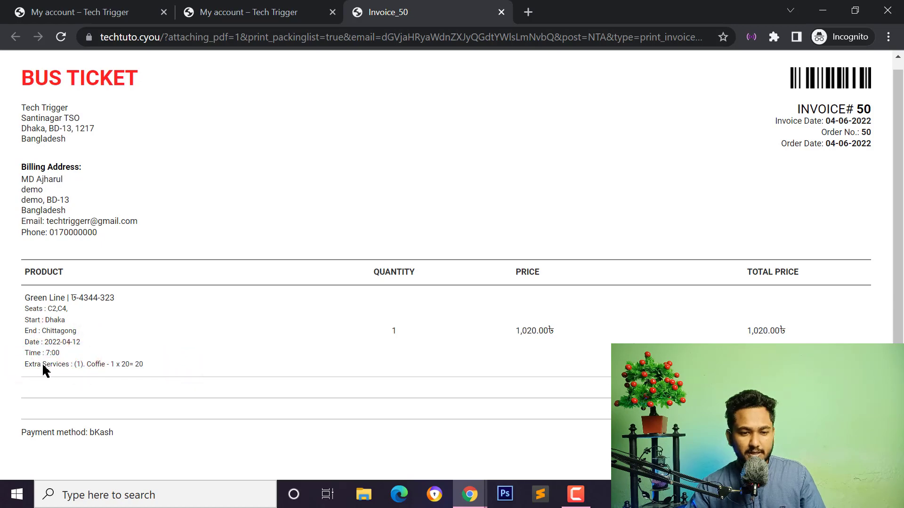
Highlight the invoice's payment method line and scroll back to the top.
left_click_drag(16, 438, 150, 439)
left_click(20, 439)
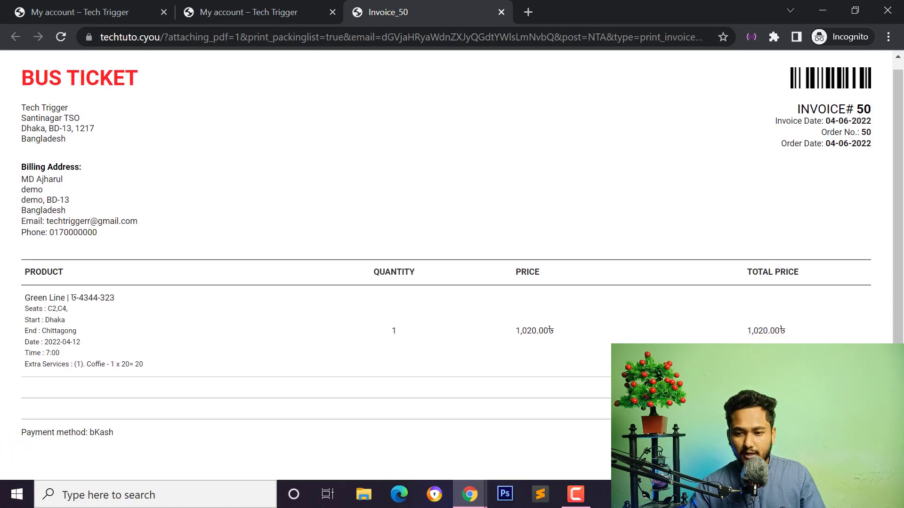
scroll(365, 201, "up", 1)
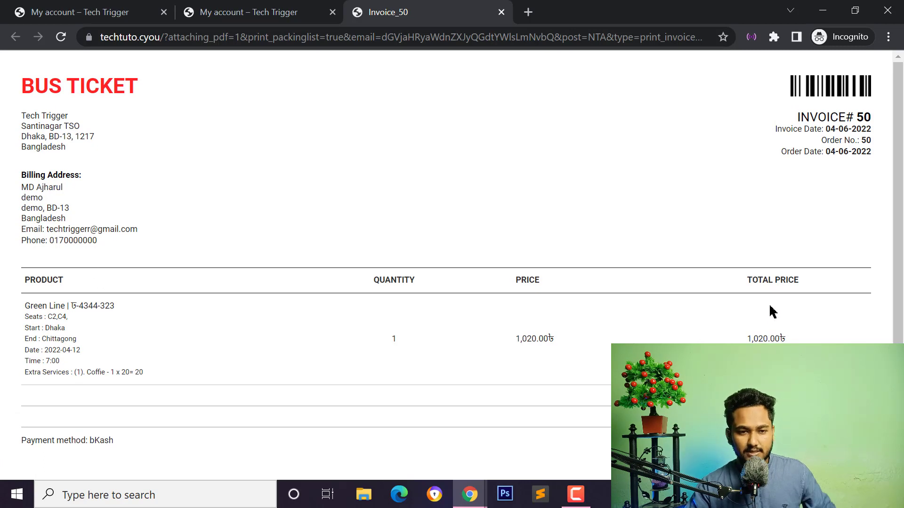
Go back to the order #50 page and open the customer's bus ticket list.
left_click(299, 9)
scroll(301, 303, "up", 8)
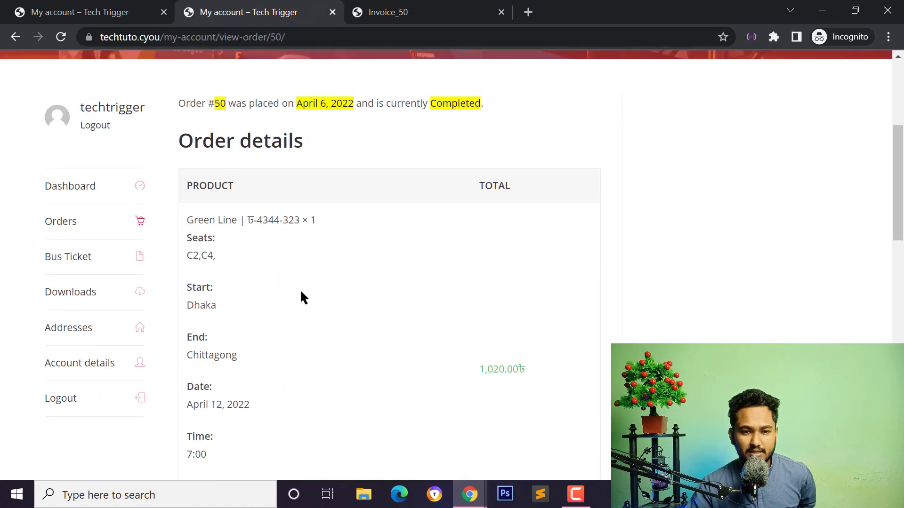
scroll(300, 278, "up", 1)
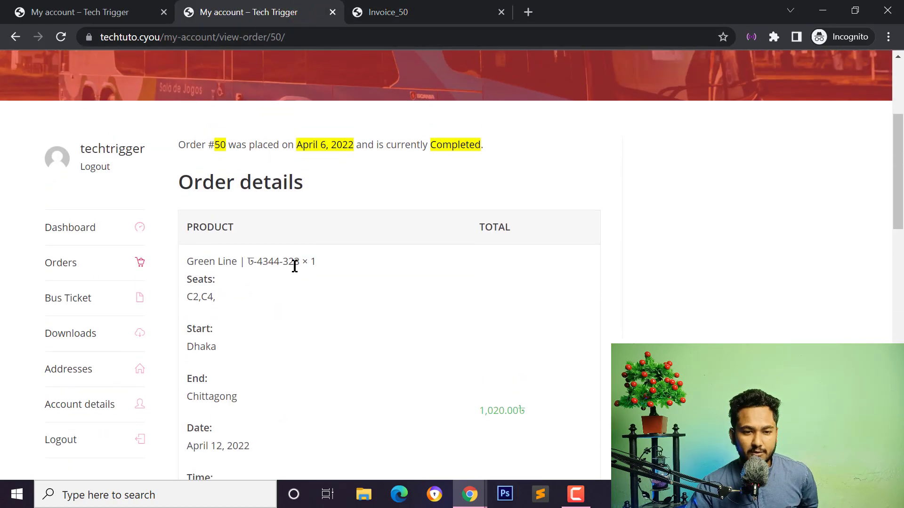
scroll(295, 262, "down", 4)
scroll(289, 283, "up", 4)
left_click(79, 311)
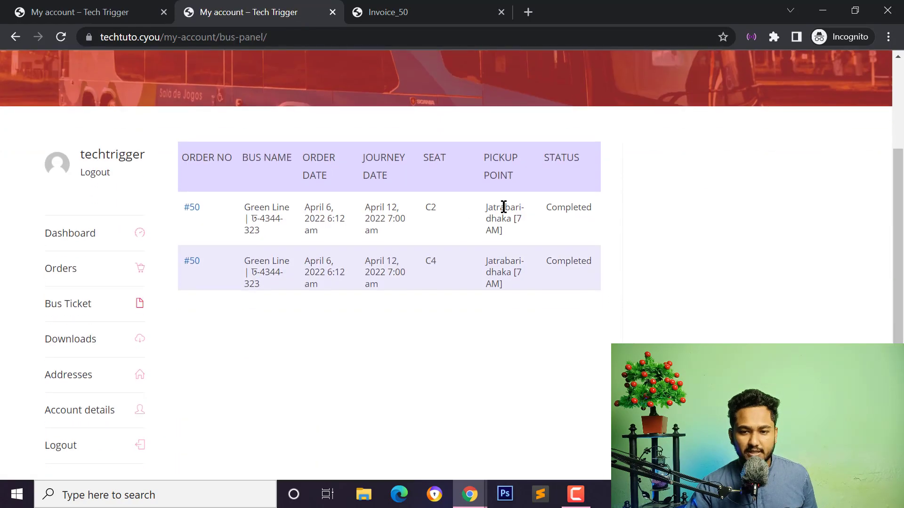
Return to invoice #50, highlight the store address, and switch to the admin orders window.
left_click(359, 17)
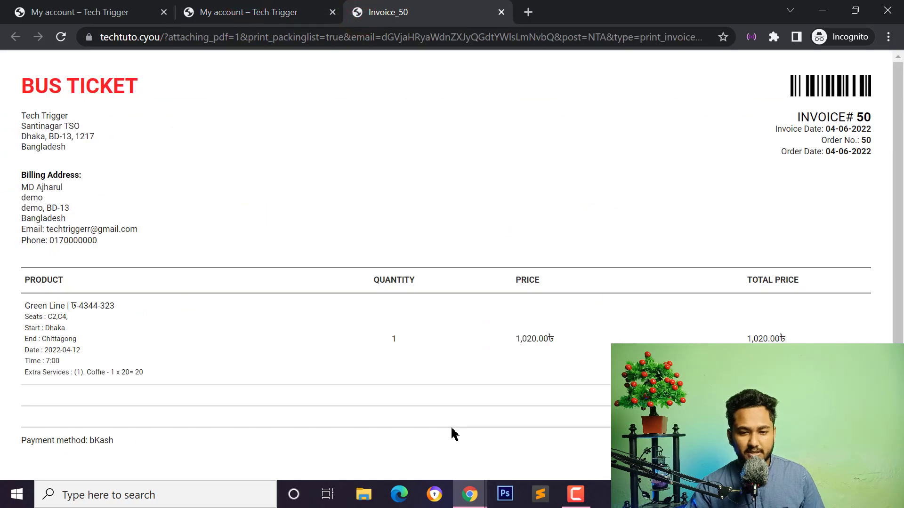
scroll(451, 434, "down", 1)
scroll(31, 136, "up", 1)
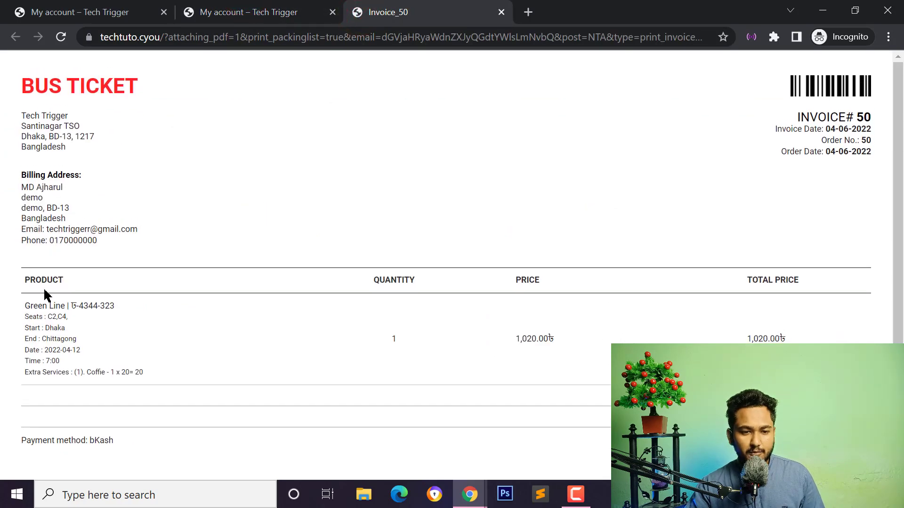
left_click_drag(18, 122, 86, 165)
left_click(87, 197)
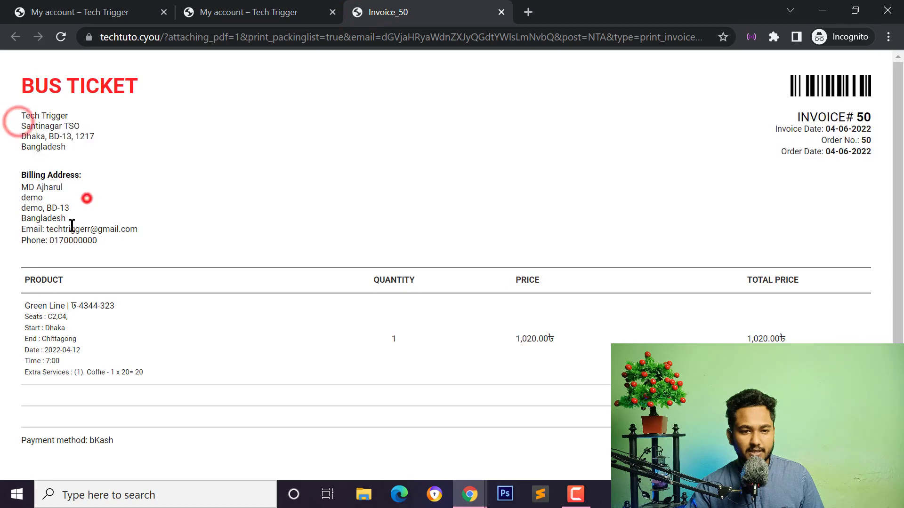
left_click(71, 228)
scroll(368, 294, "down", 1)
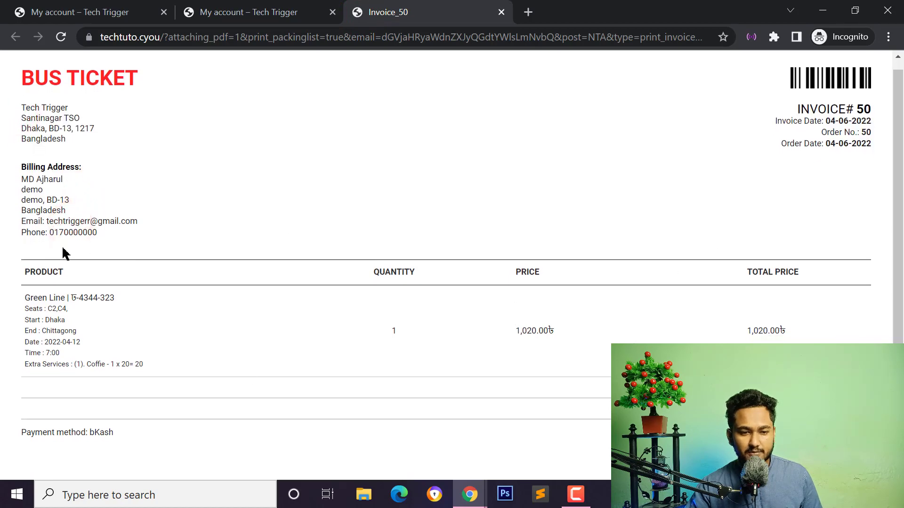
left_click(425, 447)
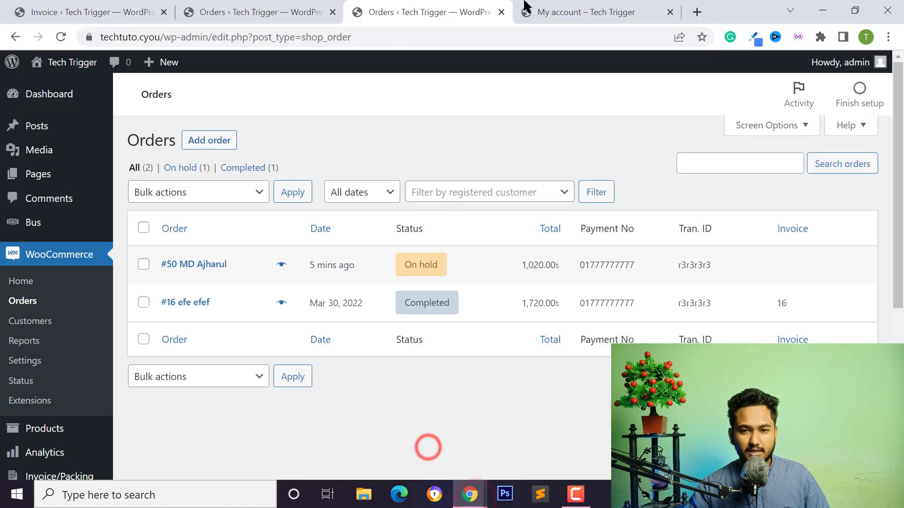
Open Gmail in a new tab and open Tech Trigger's order-complete email for order #50.
left_click(568, 9)
left_click(697, 11)
left_click(26, 58)
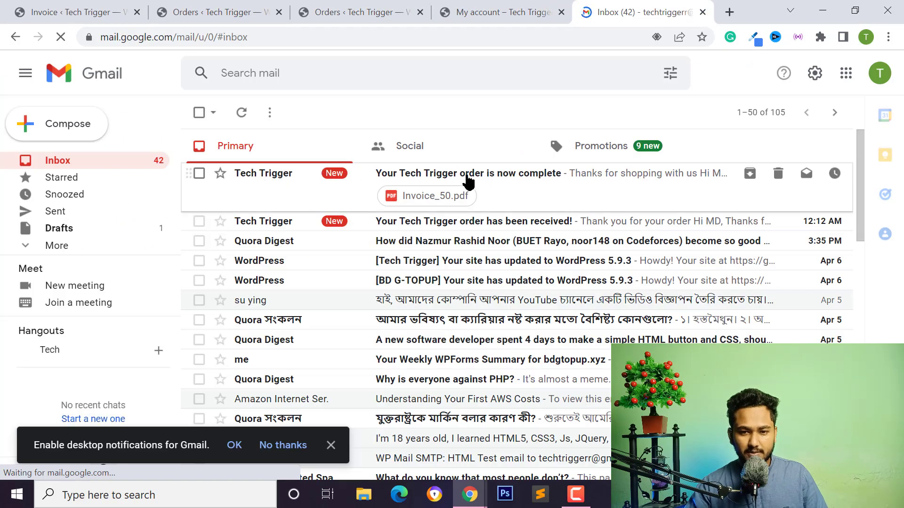
left_click(296, 175)
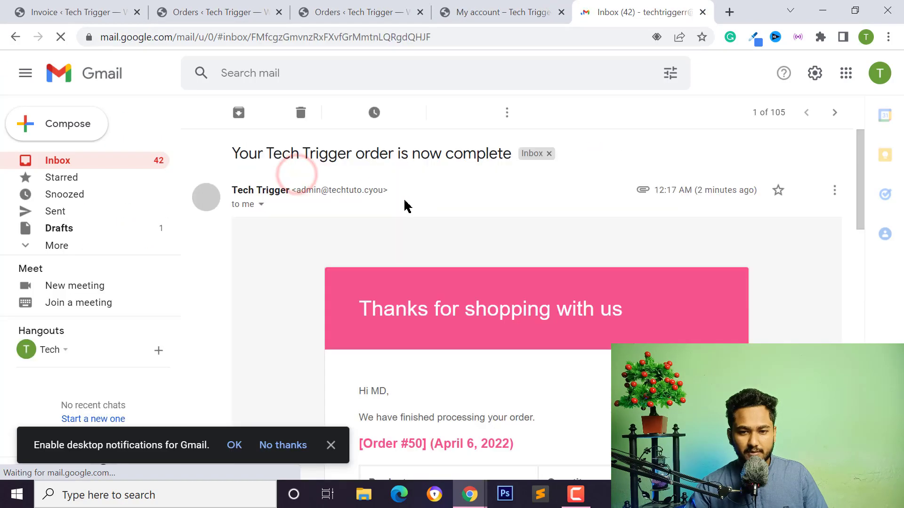
Scroll through the email and open invoice #50 from its Print Invoice link.
scroll(427, 265, "down", 3)
scroll(429, 269, "down", 10)
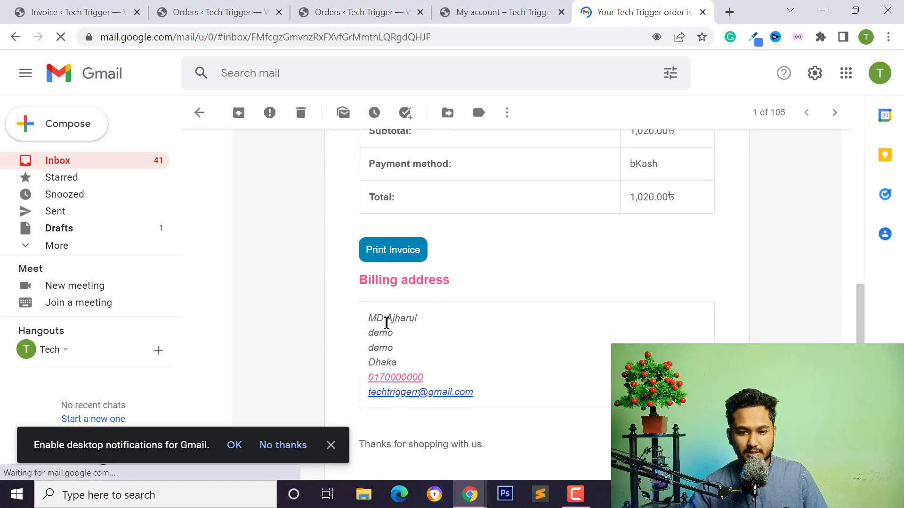
scroll(446, 358, "up", 5)
scroll(446, 335, "up", 5)
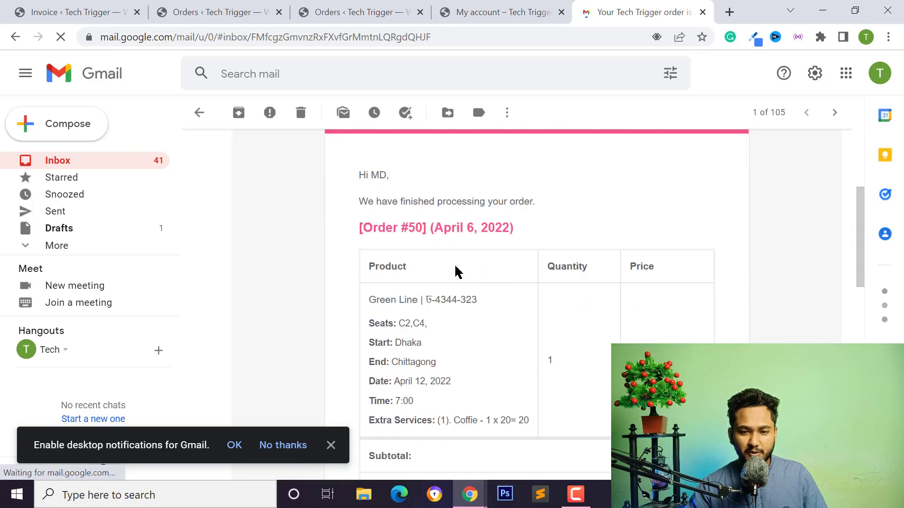
scroll(456, 270, "down", 2)
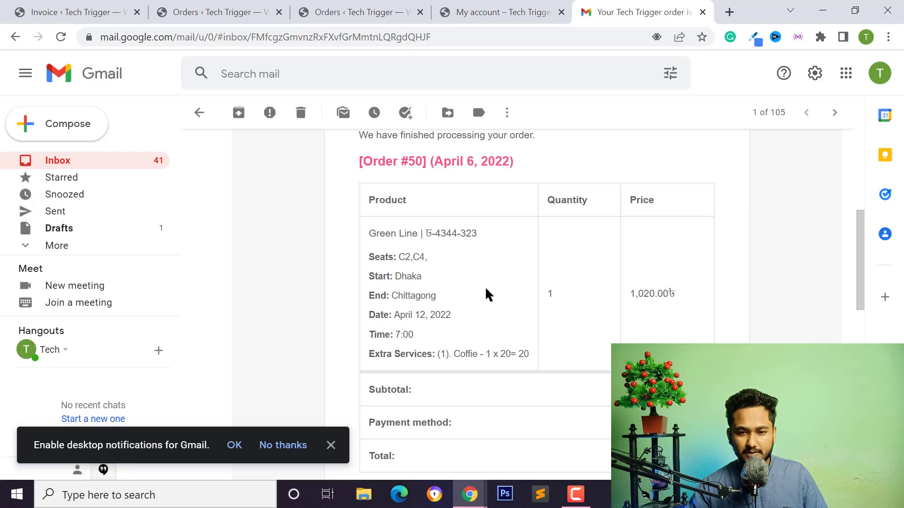
scroll(426, 388, "up", 3)
scroll(424, 289, "down", 9)
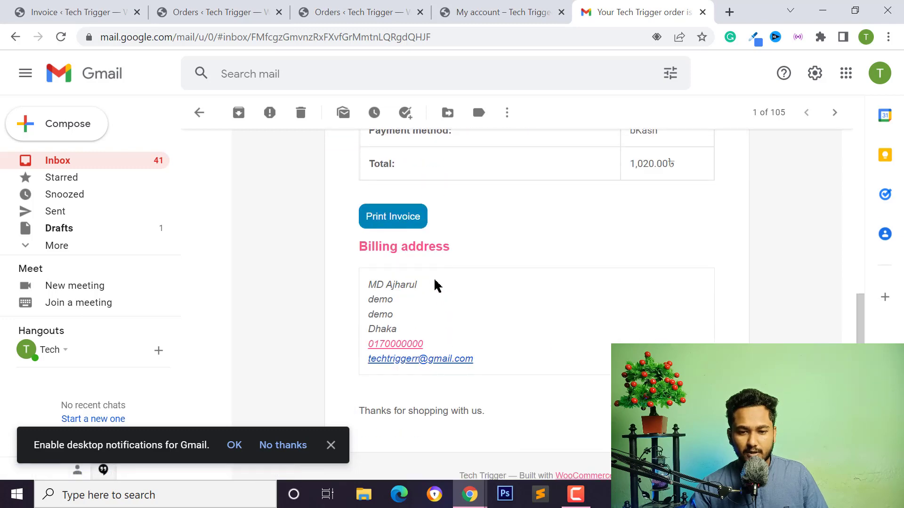
scroll(437, 285, "down", 1)
left_click(387, 188)
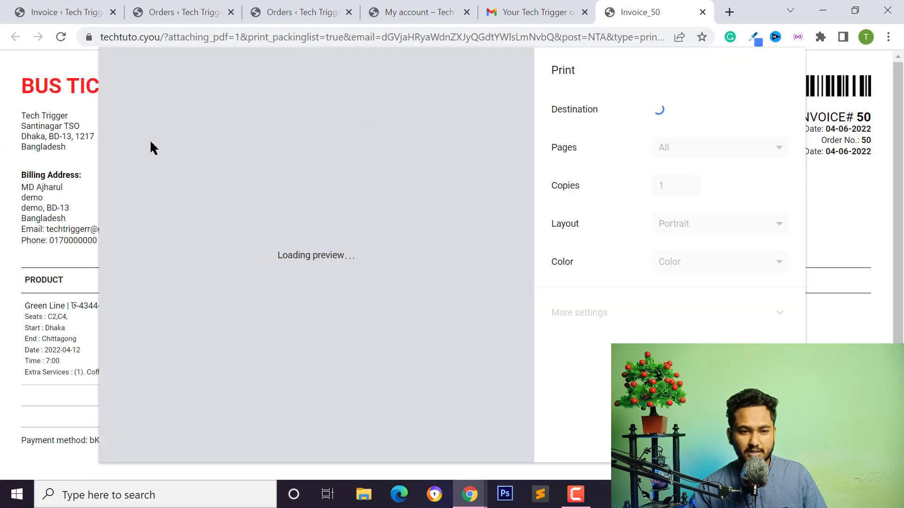
Dismiss the invoice print preview, review the Gmail order email, and return to the My account bus panel.
left_click(764, 441)
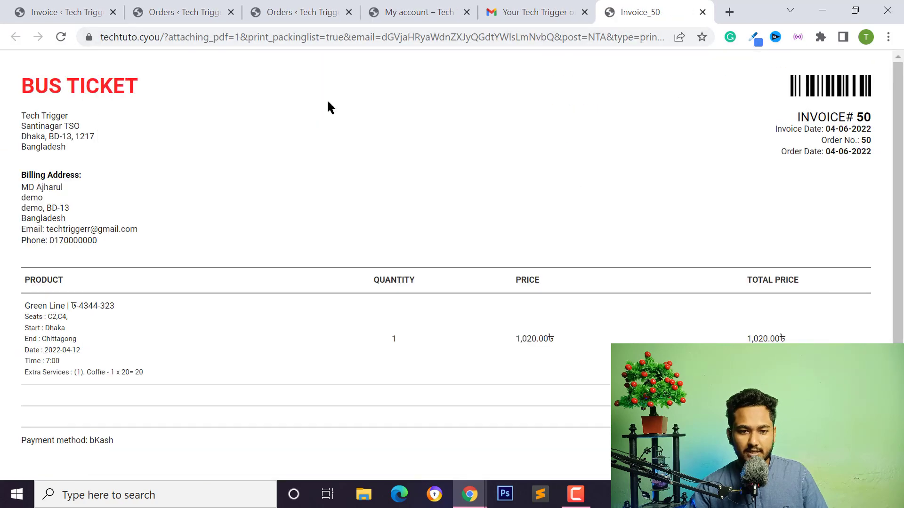
scroll(27, 314, "down", 1)
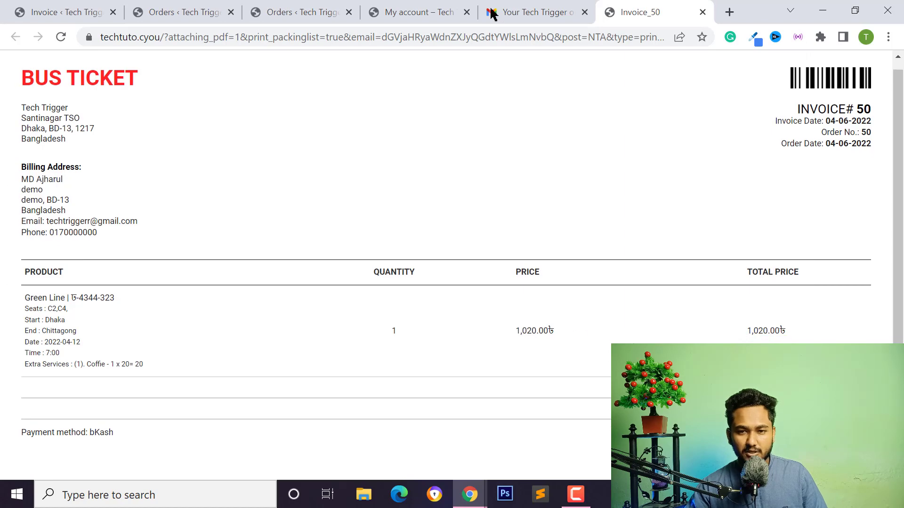
left_click(491, 13)
scroll(419, 235, "down", 3)
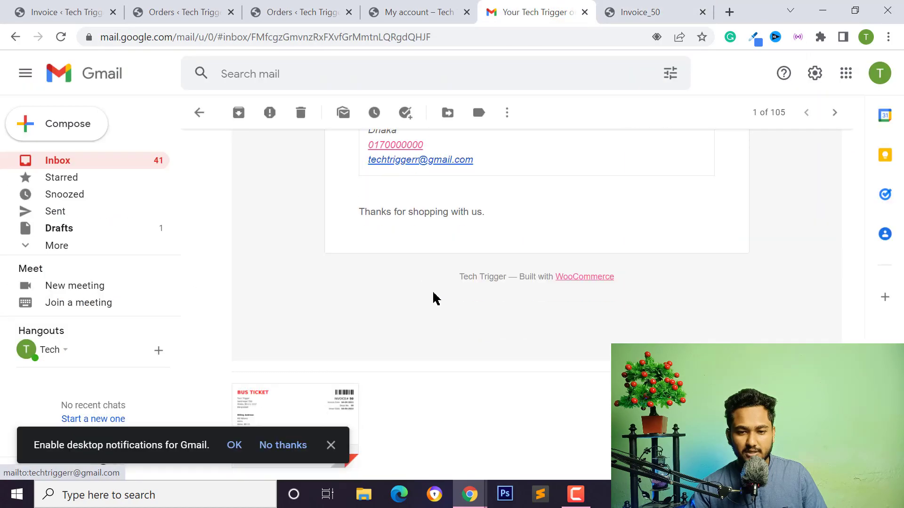
scroll(433, 298, "up", 10)
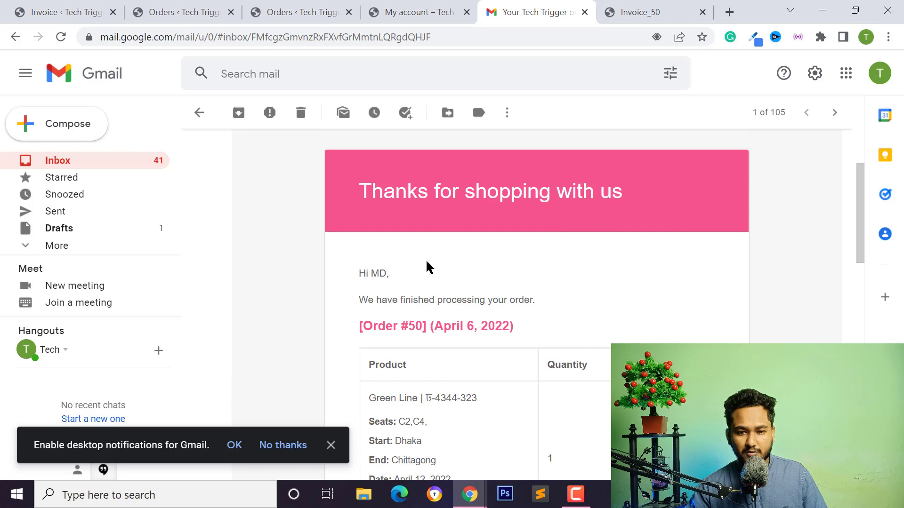
scroll(502, 238, "up", 2)
scroll(487, 287, "down", 10)
left_click(437, 7)
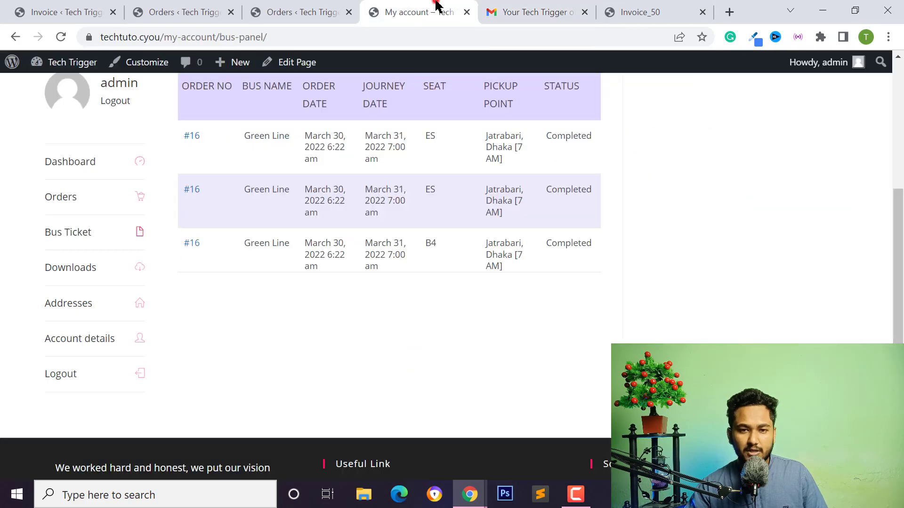
Reload the Orders list so order #50 shows Completed with invoice 50, then revisit the Bus Ticket panel.
left_click(263, 10)
left_click(167, 14)
left_click(283, 7)
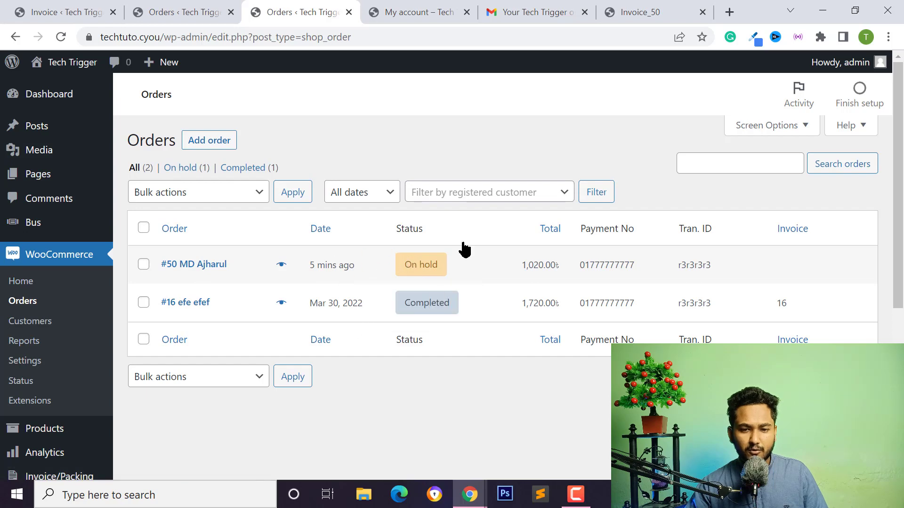
left_click(60, 36)
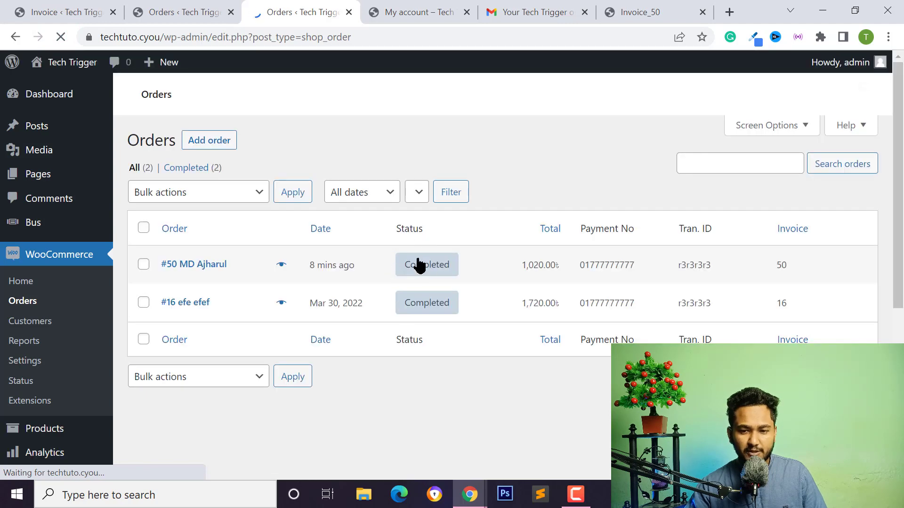
left_click(419, 7)
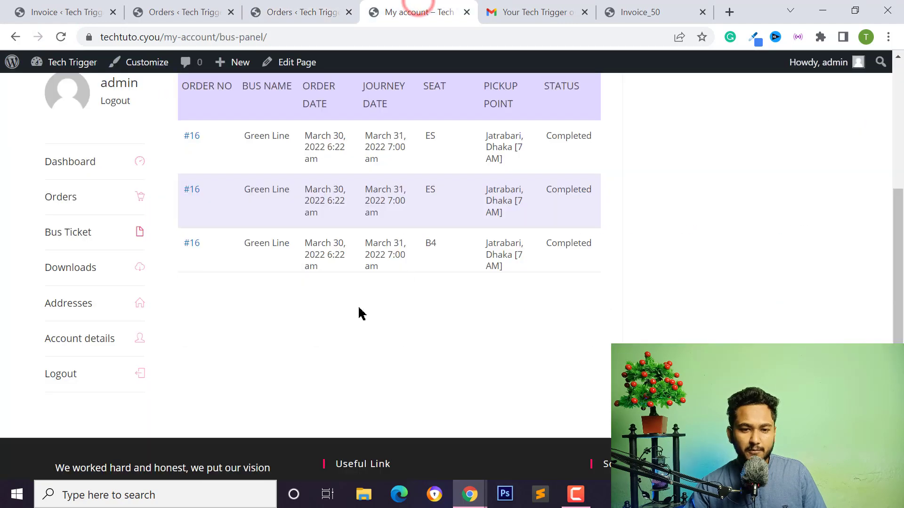
scroll(359, 312, "up", 3)
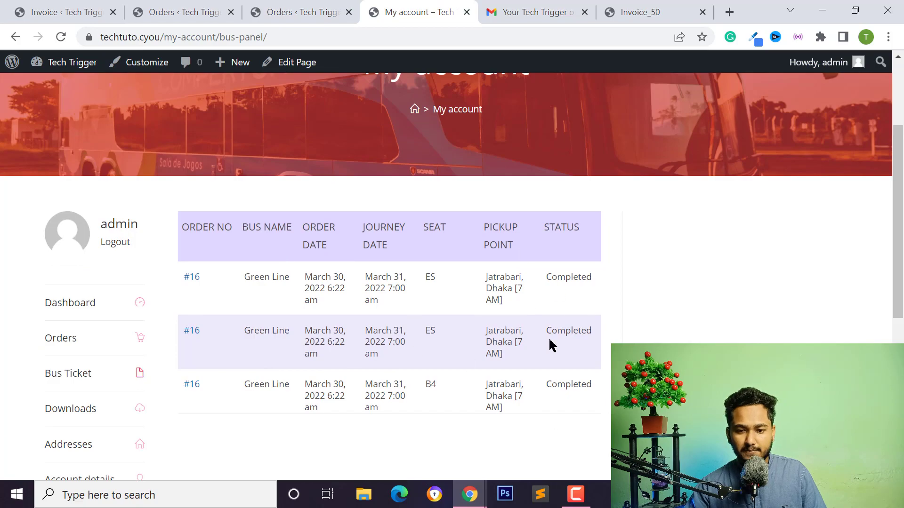